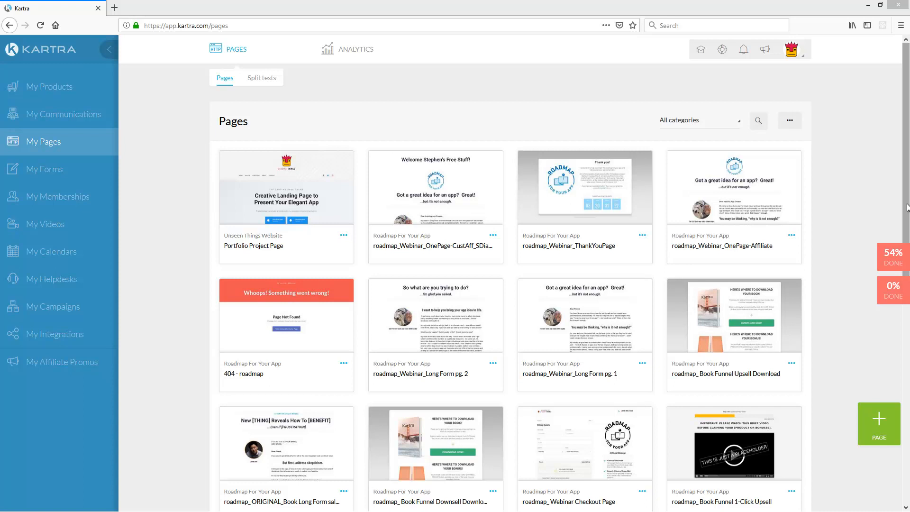
# - Refresh the Pages list and scroll through the existing pages
pyautogui.click(47, 149)
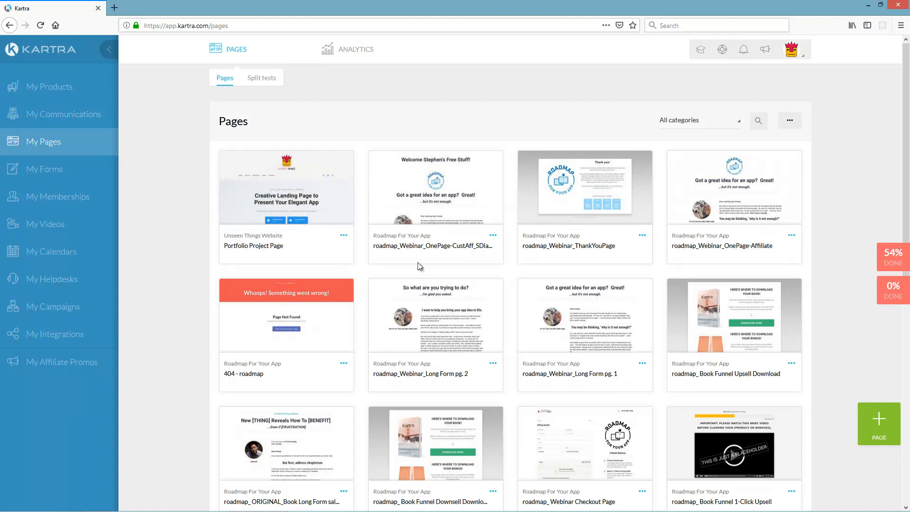
pyautogui.scroll(-6, 695, 408)
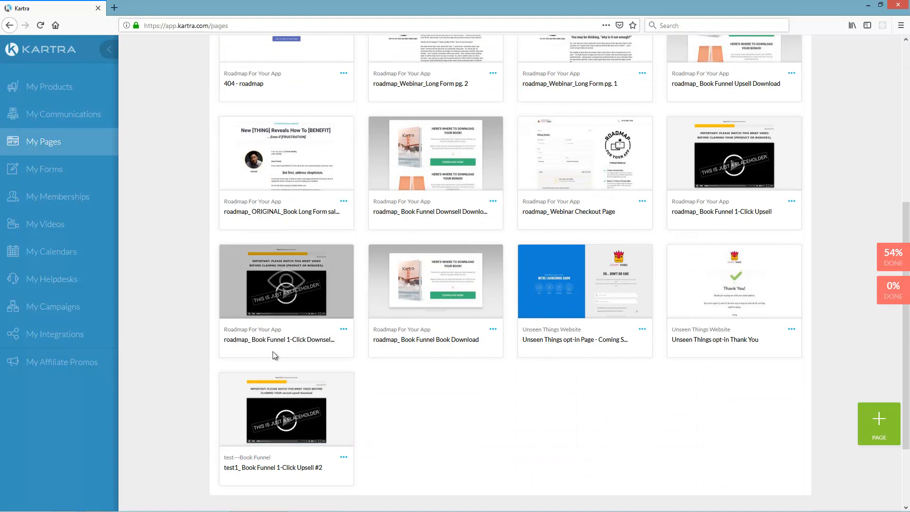
pyautogui.scroll(3, 617, 322)
pyautogui.scroll(-2, 579, 300)
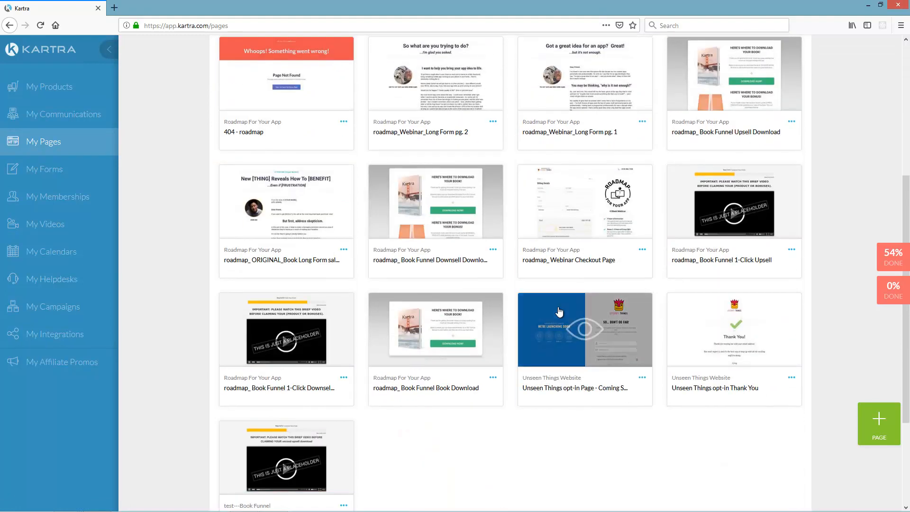
pyautogui.scroll(5, 683, 259)
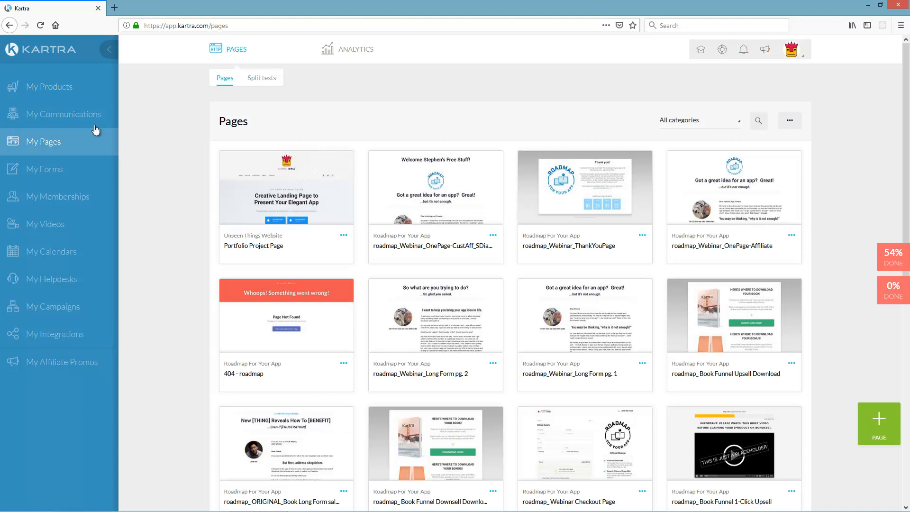
pyautogui.click(35, 141)
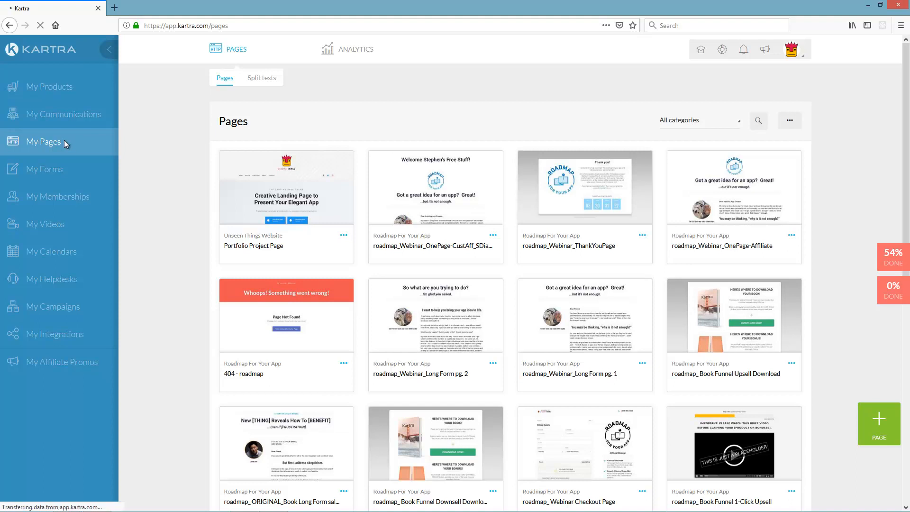
# - Start a new page and browse the Squeeze, Video Sales, Thank You, Long Sales and Coming Soon templates
pyautogui.click(879, 429)
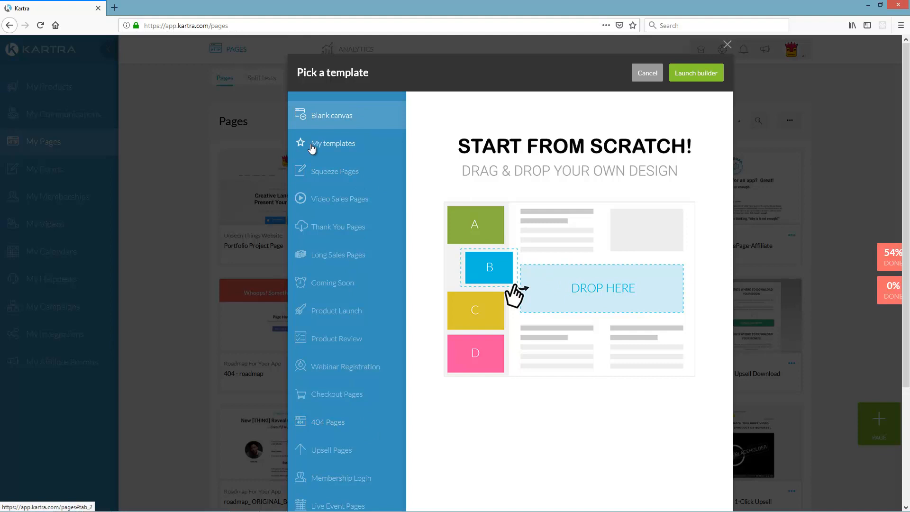
pyautogui.click(337, 172)
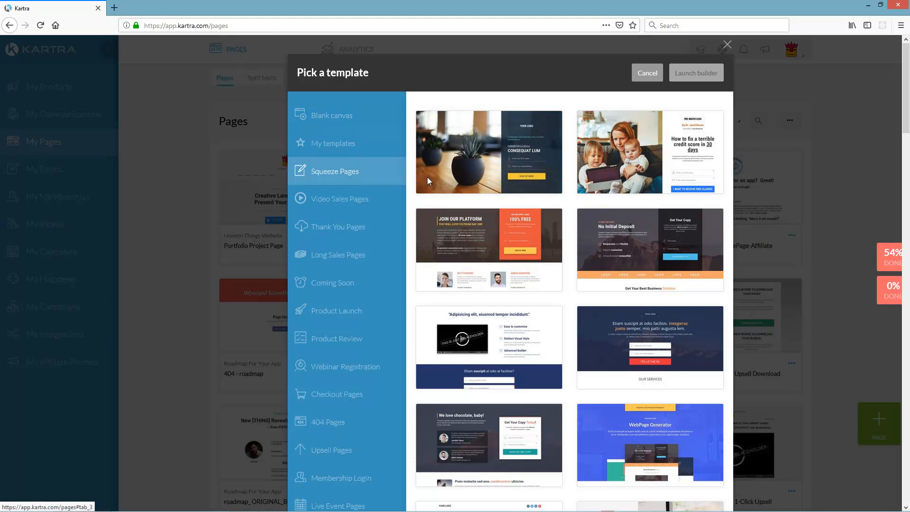
pyautogui.scroll(-5, 633, 172)
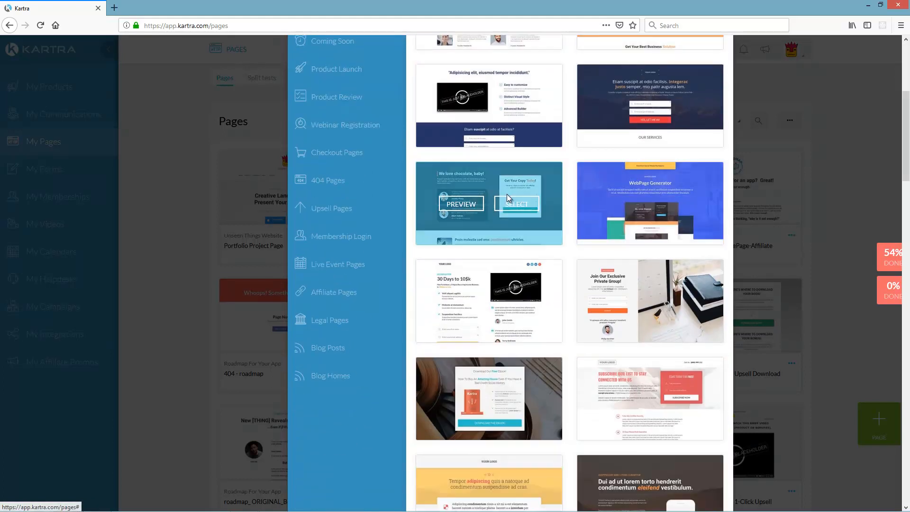
pyautogui.scroll(-4, 554, 190)
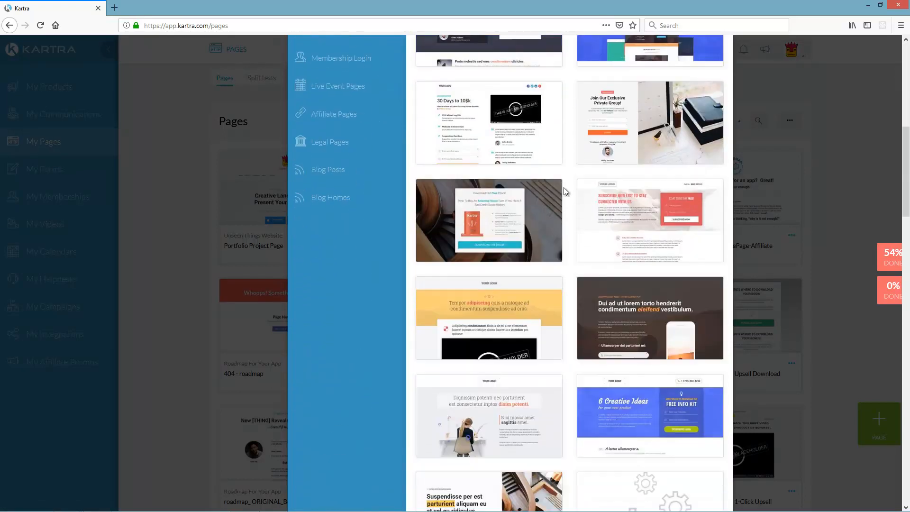
pyautogui.scroll(-5, 557, 212)
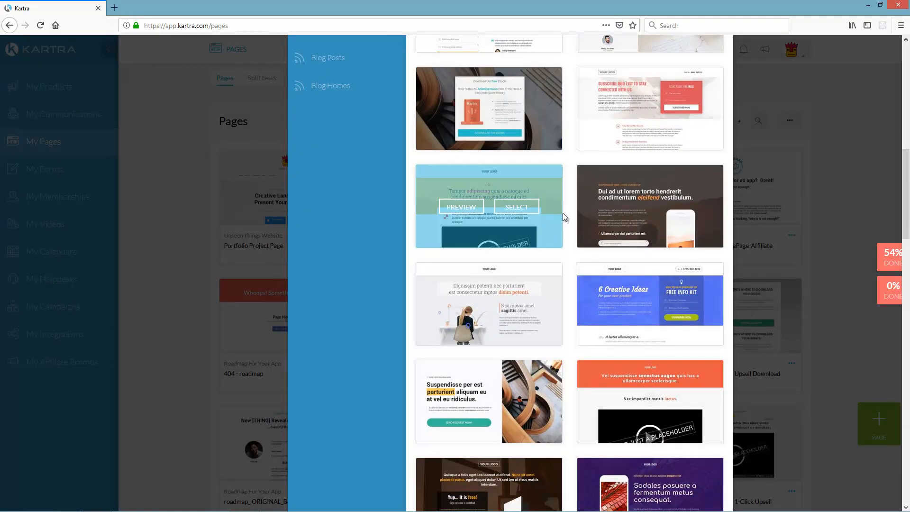
pyautogui.scroll(10, 575, 213)
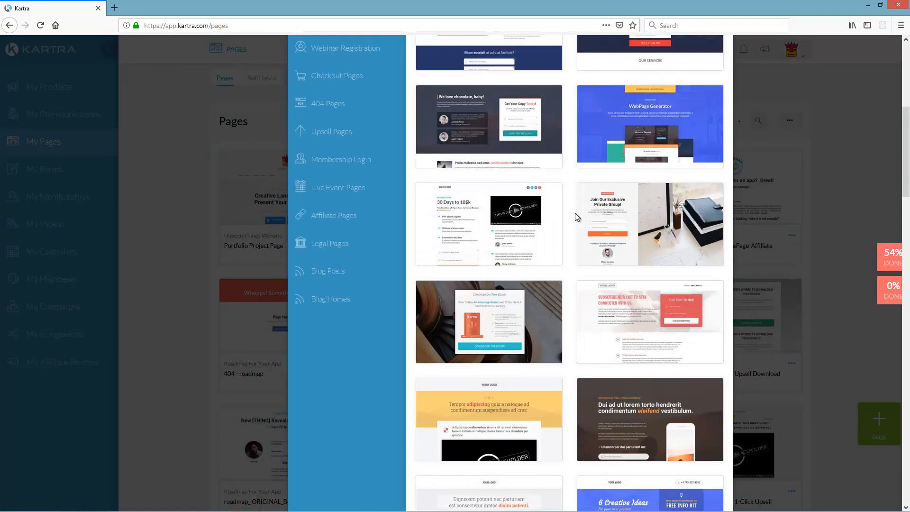
pyautogui.click(339, 197)
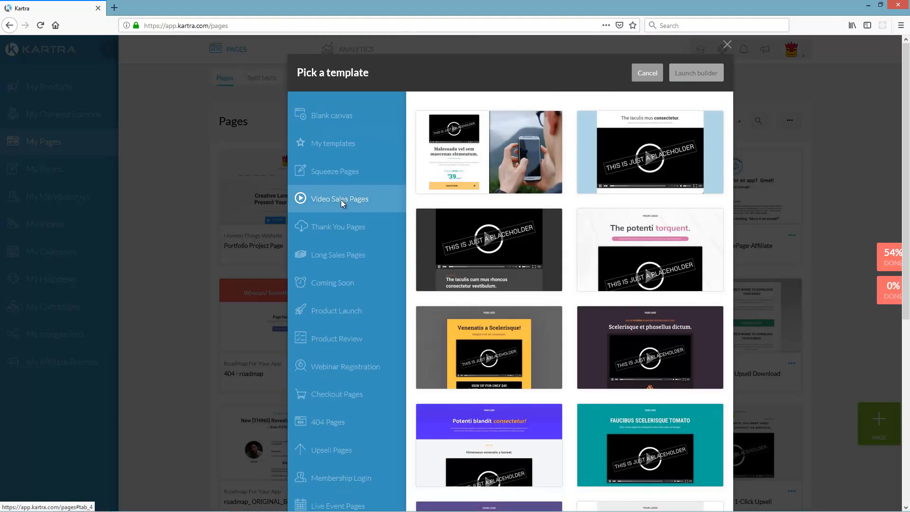
pyautogui.click(337, 228)
pyautogui.click(324, 254)
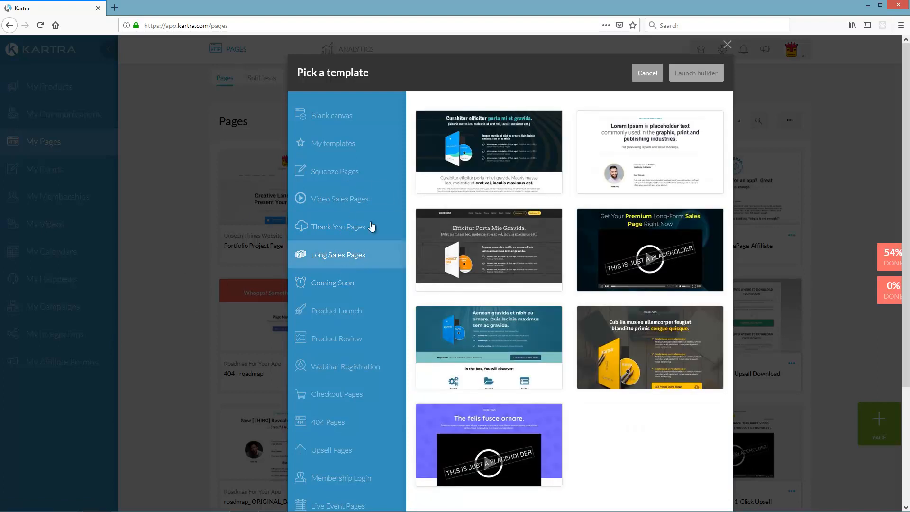
pyautogui.click(346, 285)
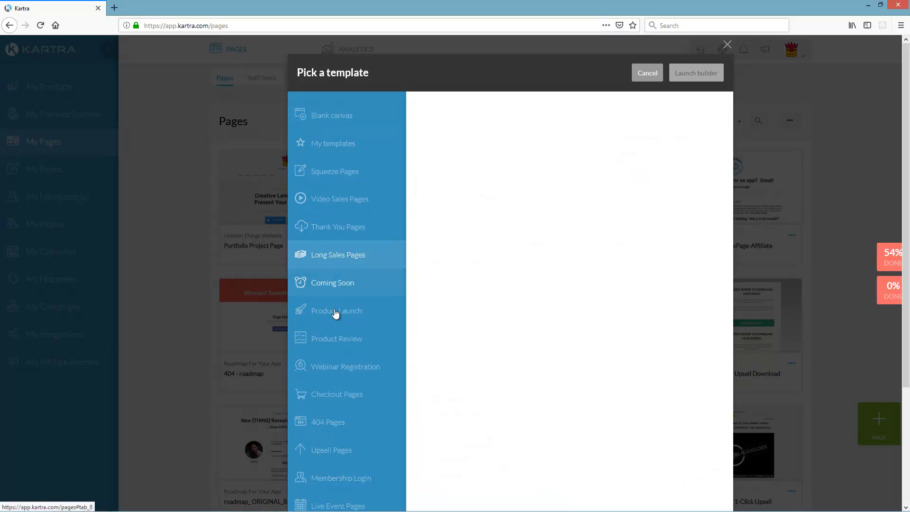
pyautogui.scroll(-3, 538, 323)
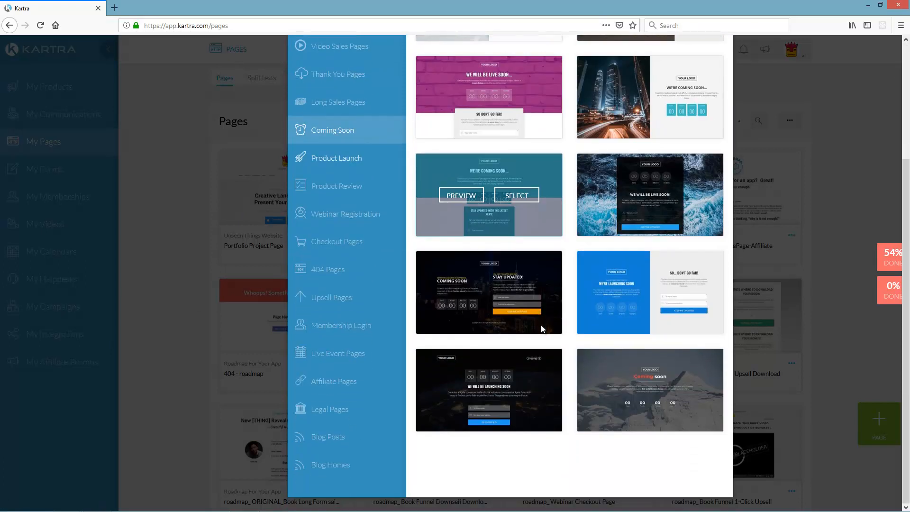
pyautogui.scroll(2, 554, 350)
pyautogui.scroll(2, 554, 350)
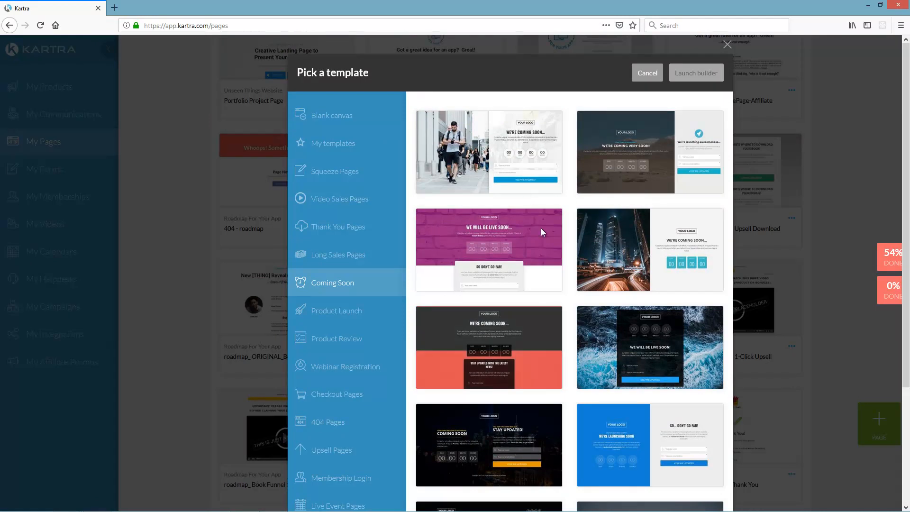
pyautogui.scroll(-2, 567, 323)
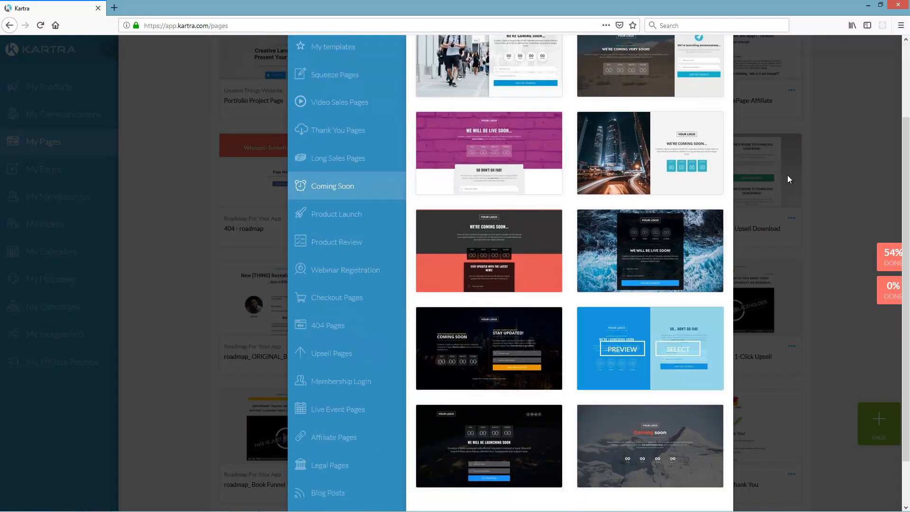
# - Browse the Product Launch, Product Review and Checkout templates, ending on Live Event Pages
pyautogui.moveTo(681, 326)
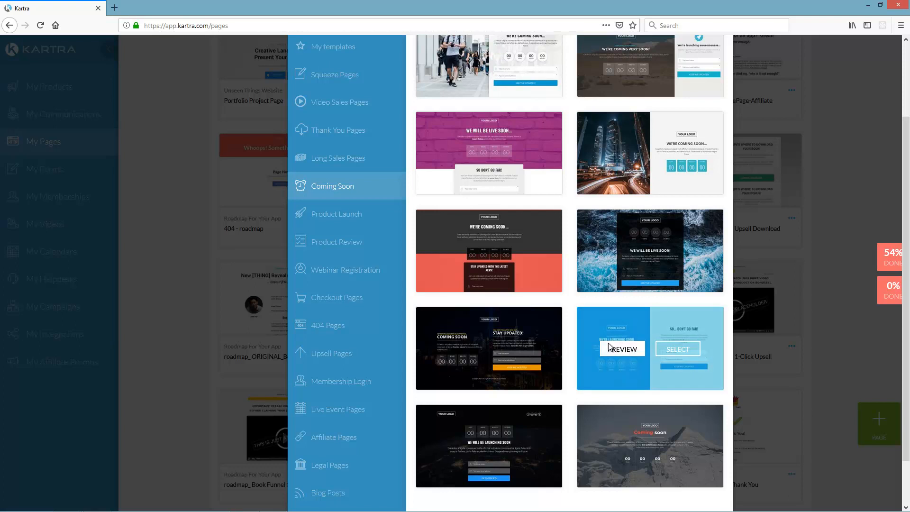
pyautogui.click(349, 216)
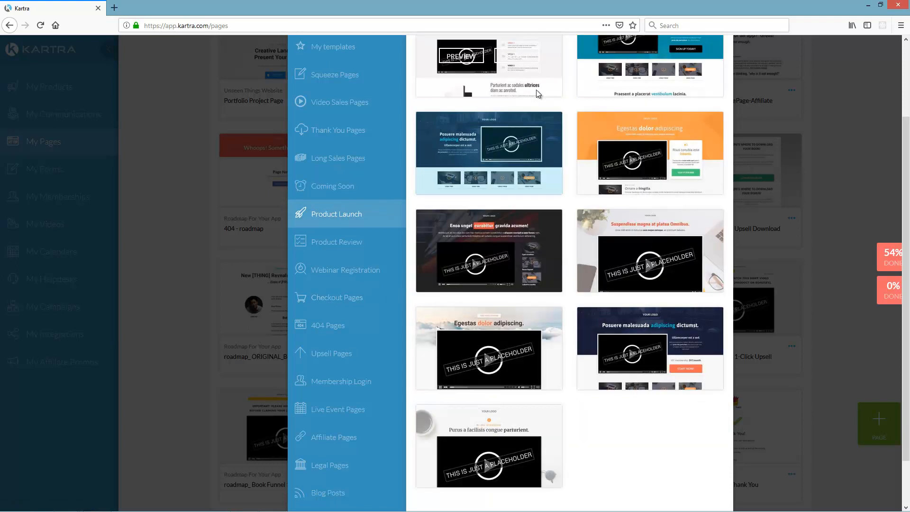
pyautogui.scroll(-1, 572, 370)
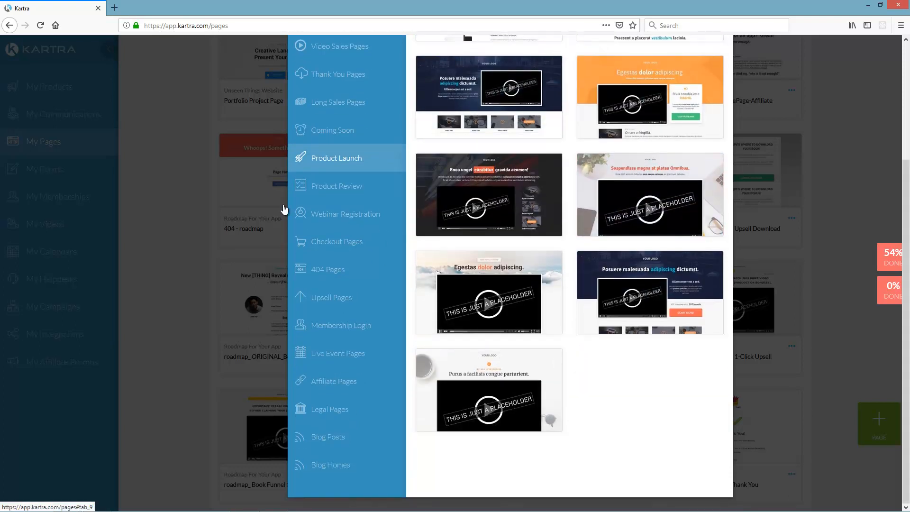
pyautogui.click(331, 214)
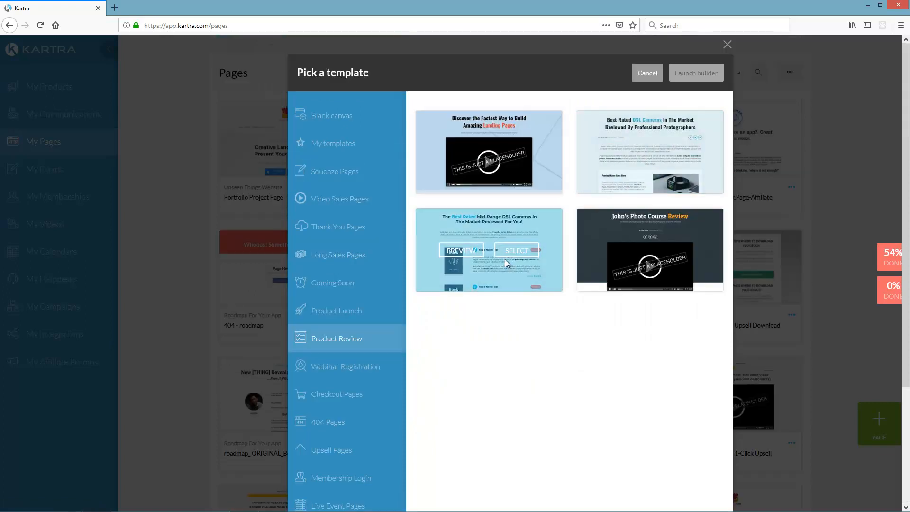
pyautogui.scroll(-1, 394, 365)
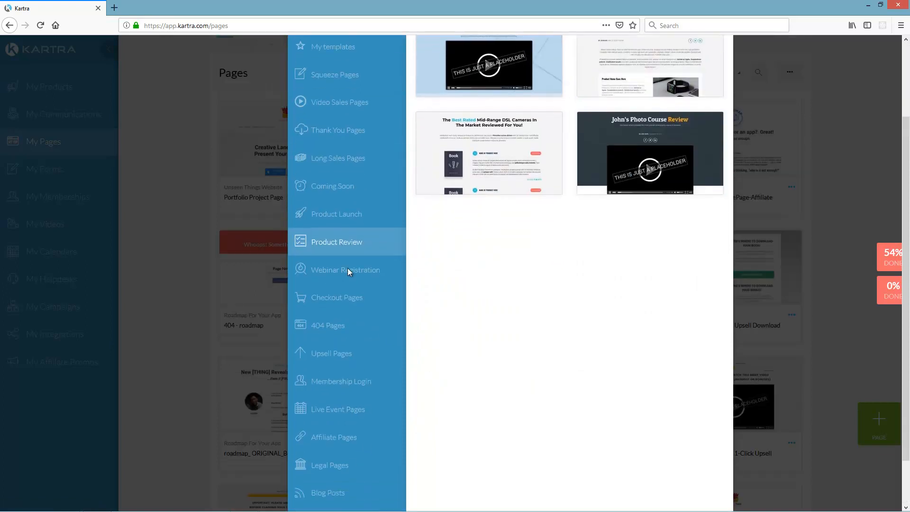
pyautogui.click(348, 268)
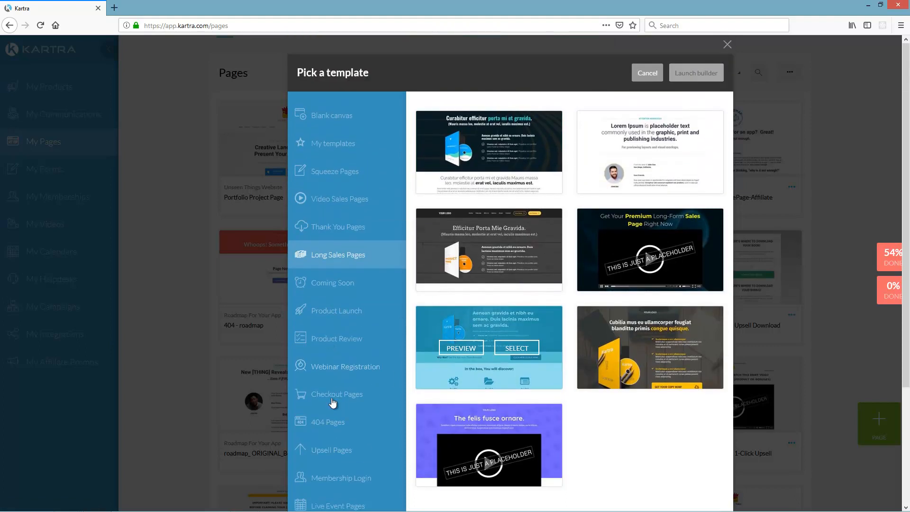
pyautogui.click(338, 394)
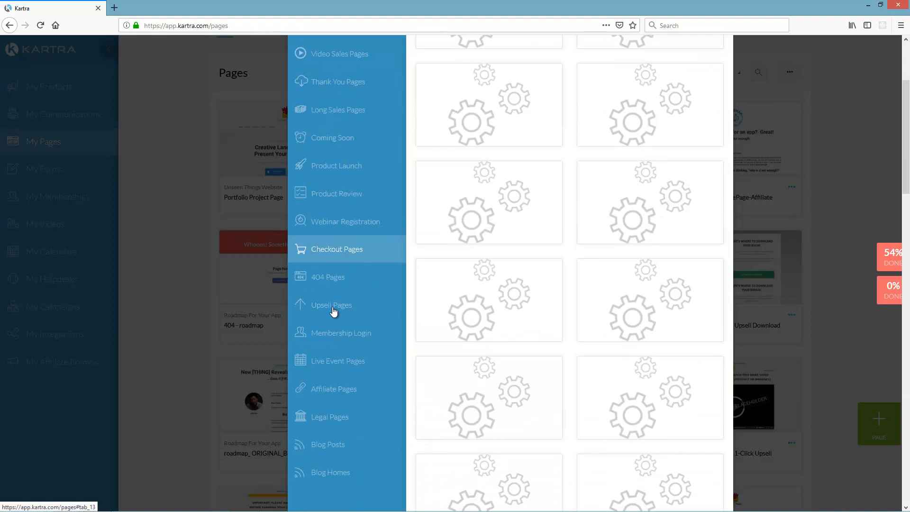
pyautogui.click(323, 361)
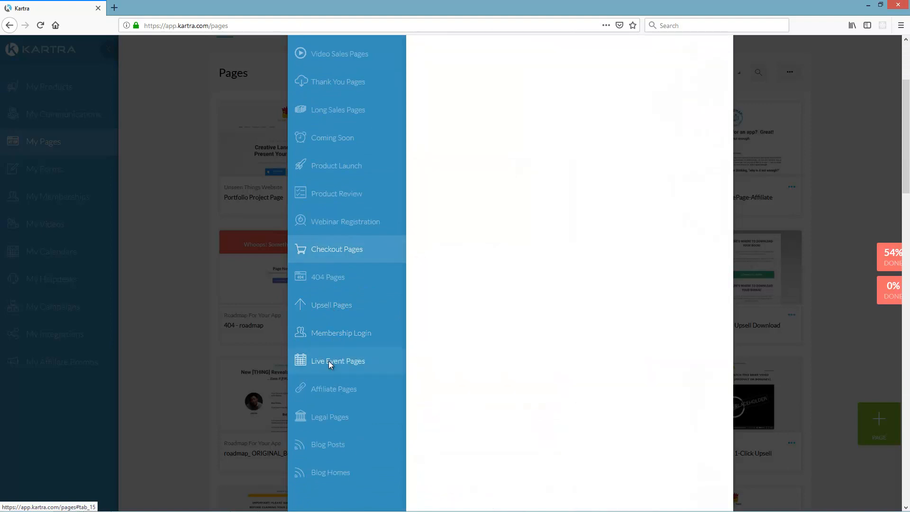
pyautogui.scroll(3, 521, 222)
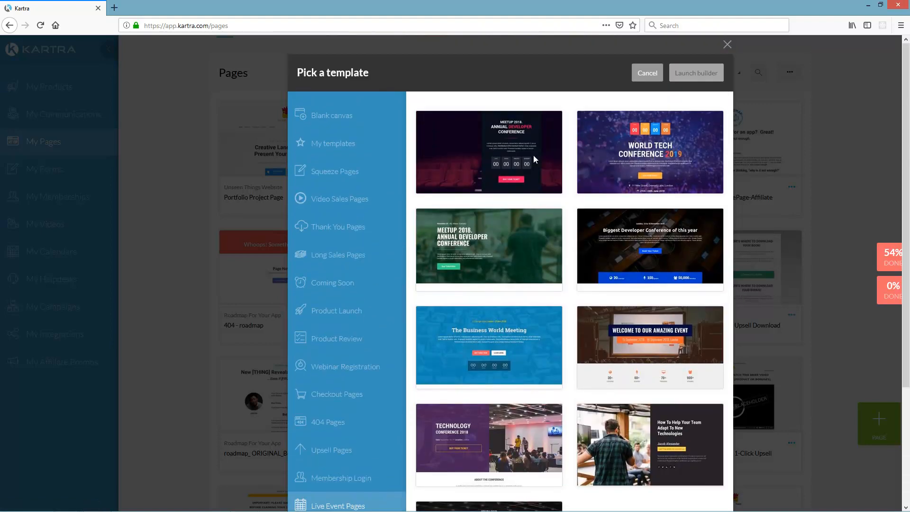
pyautogui.scroll(-3, 455, 284)
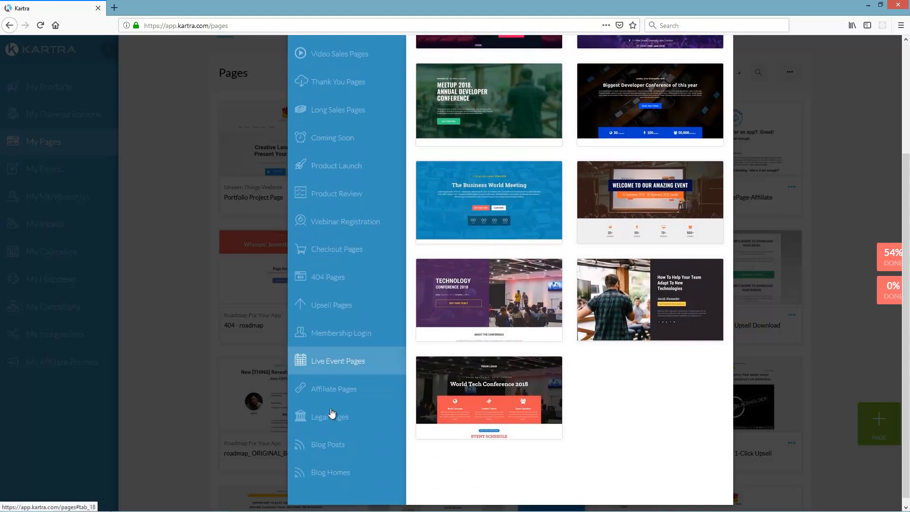
pyautogui.scroll(2, 541, 347)
pyautogui.scroll(2, 540, 347)
pyautogui.scroll(-2, 450, 280)
pyautogui.moveTo(464, 251)
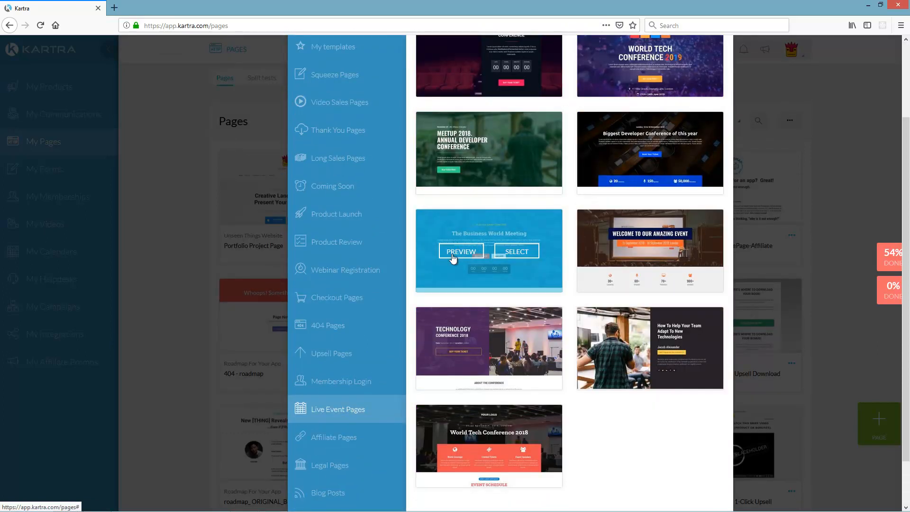
# - Preview The Business World Meeting template, then launch the builder from a blank canvas instead
pyautogui.click(459, 251)
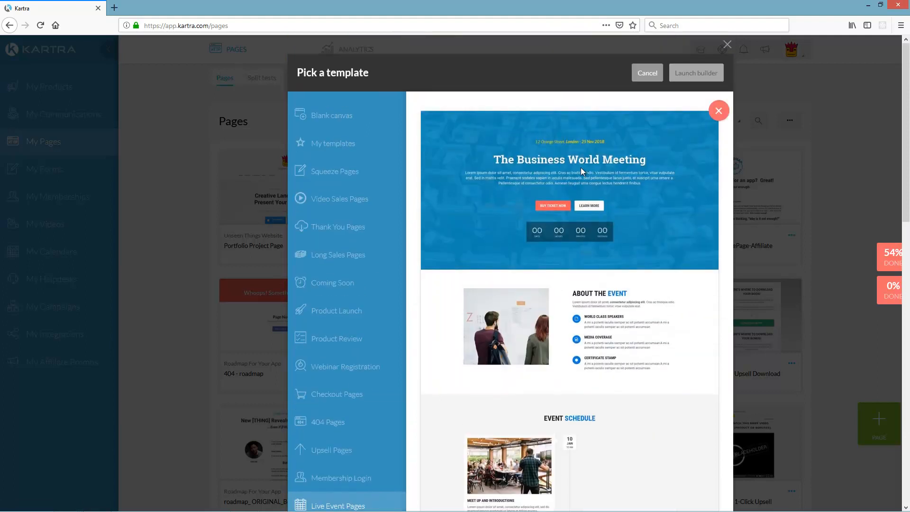
pyautogui.scroll(-10, 608, 291)
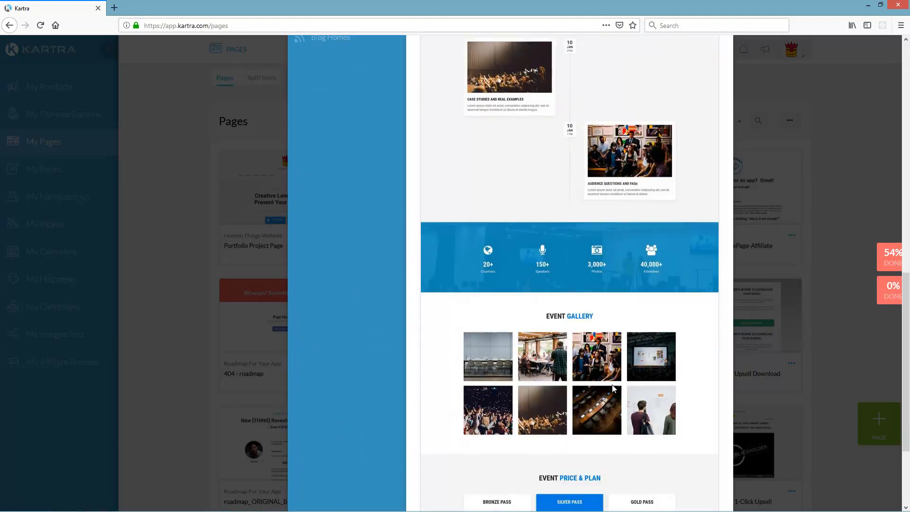
pyautogui.scroll(10, 593, 423)
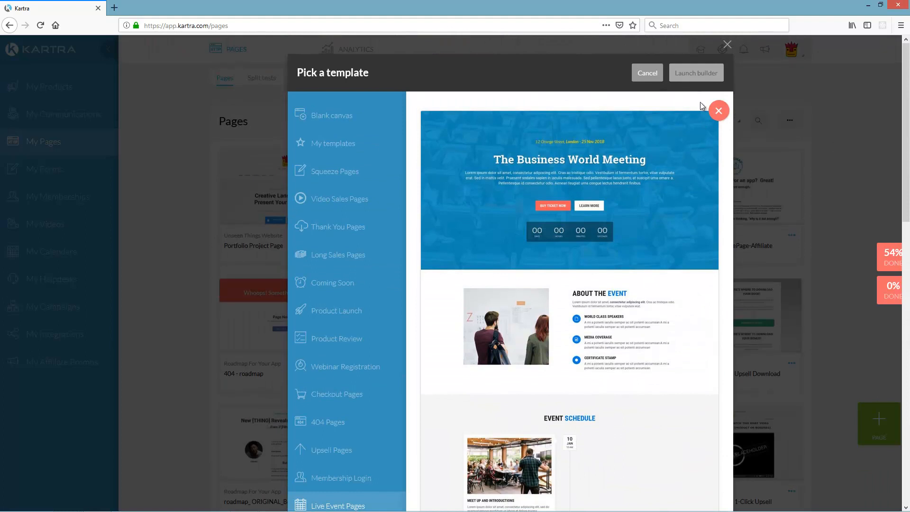
pyautogui.click(717, 111)
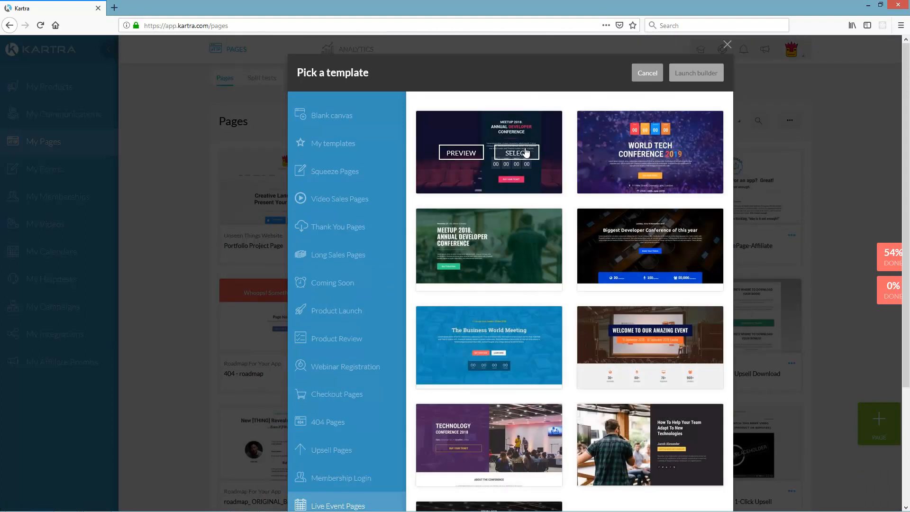
pyautogui.click(350, 116)
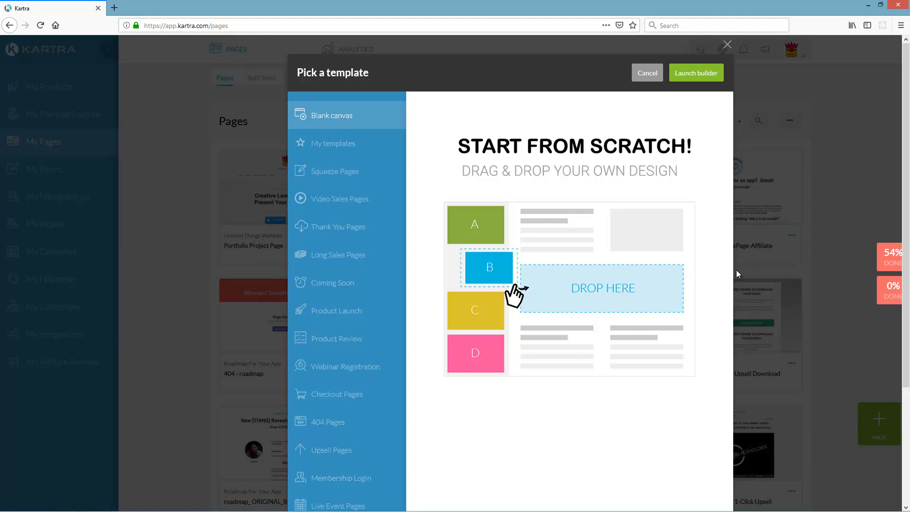
pyautogui.click(698, 80)
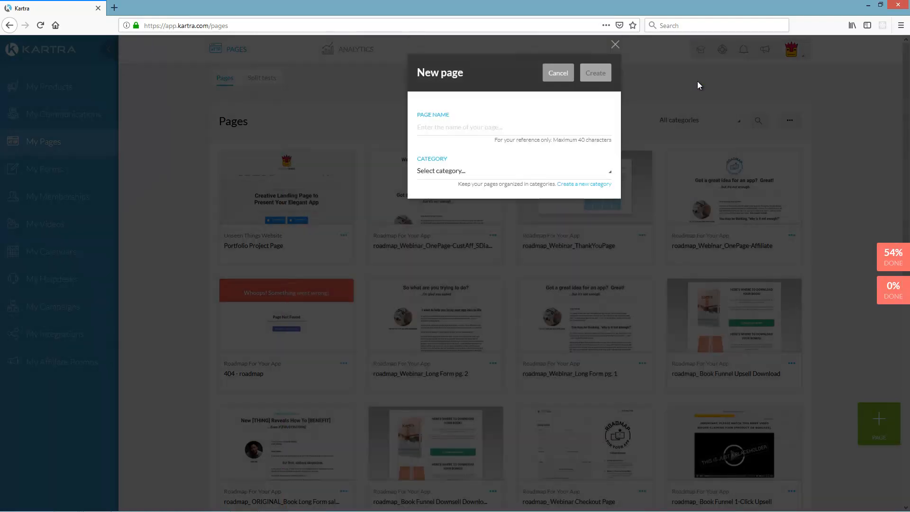
# - Create the page 'test builder page' with no category and show the section templates
pyautogui.click(470, 127)
pyautogui.write('test builder')
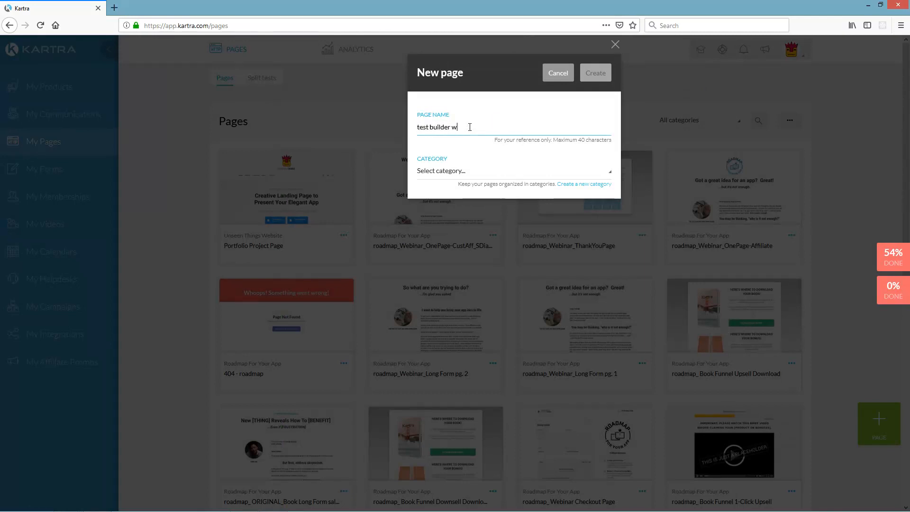
pyautogui.write(' page')
pyautogui.click(594, 173)
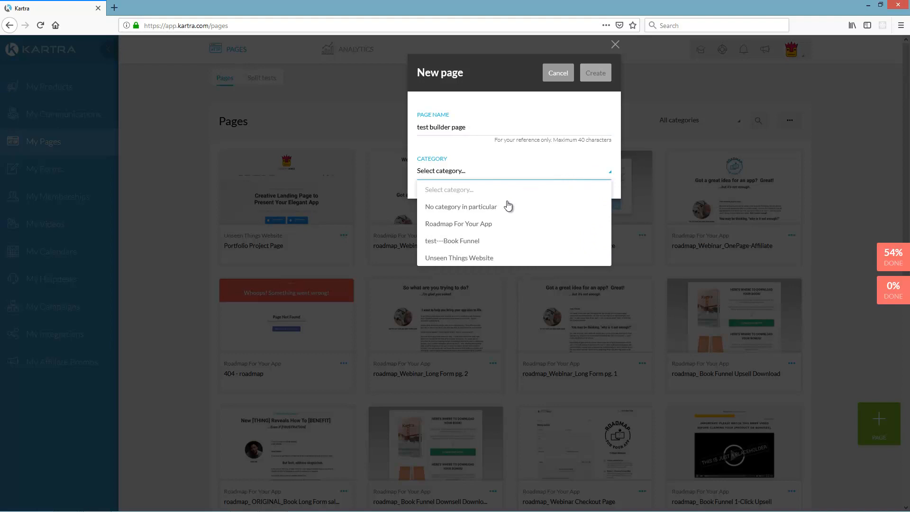
pyautogui.click(482, 208)
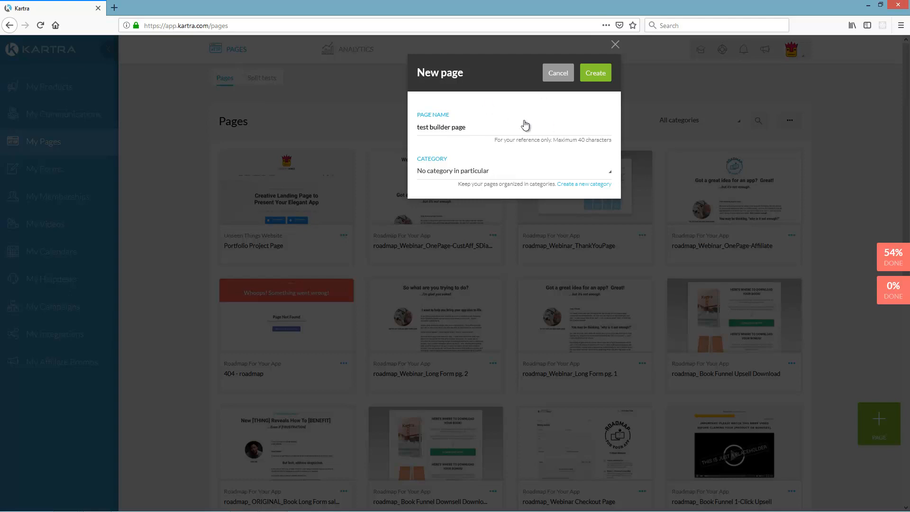
pyautogui.click(598, 73)
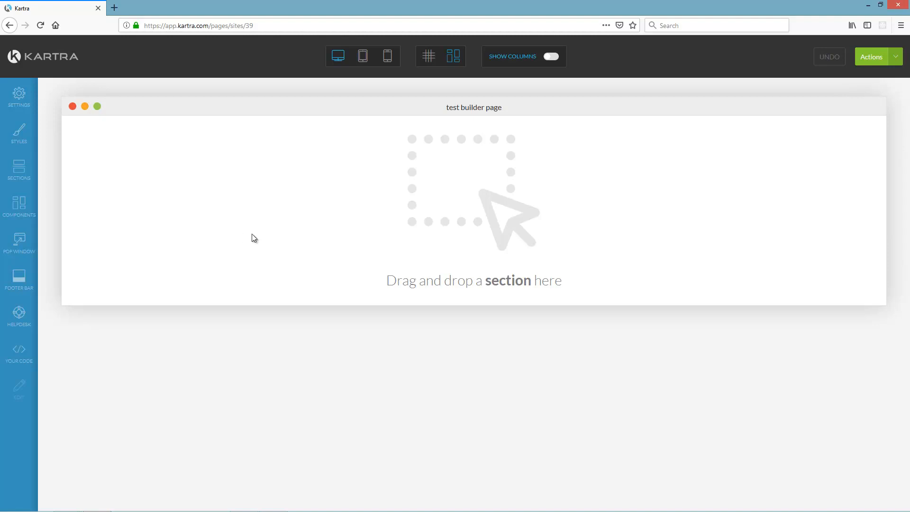
pyautogui.click(19, 171)
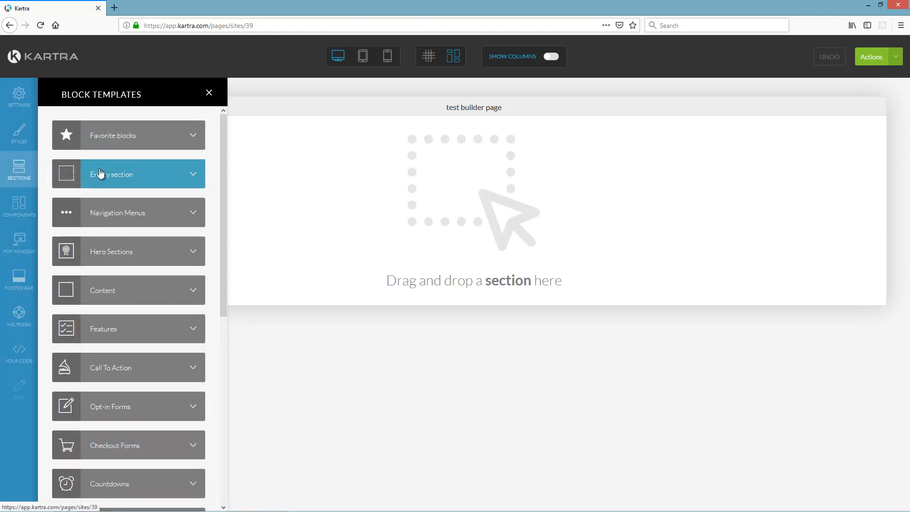
# - Add a white logo-and-menu header from the Navigation Menus templates
pyautogui.click(193, 213)
pyautogui.scroll(-5, 143, 245)
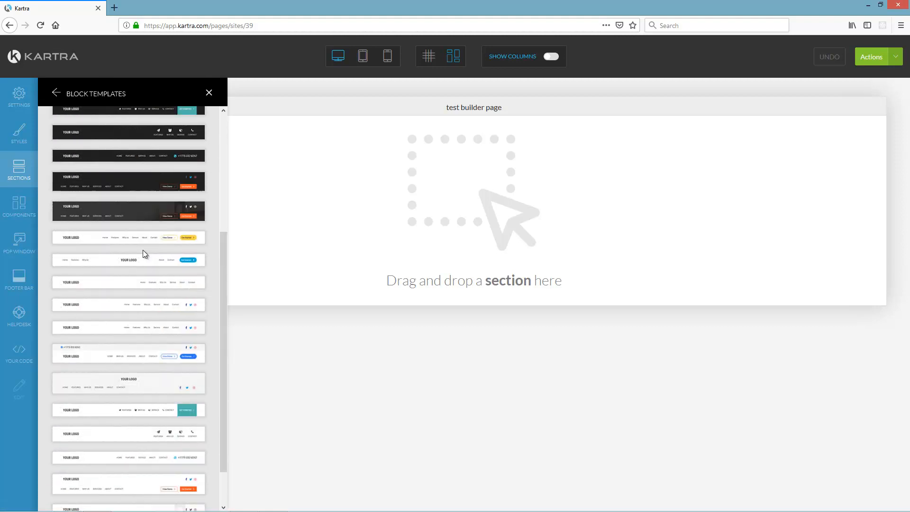
pyautogui.moveTo(114, 336); pyautogui.dragTo(485, 155)
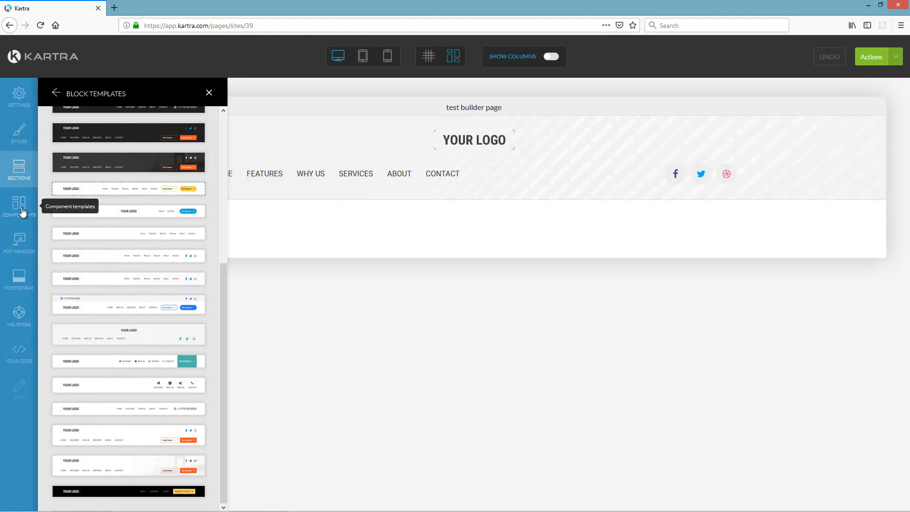
pyautogui.click(209, 92)
# - Reopen the section templates and look through the Hero Sections designs
pyautogui.click(18, 166)
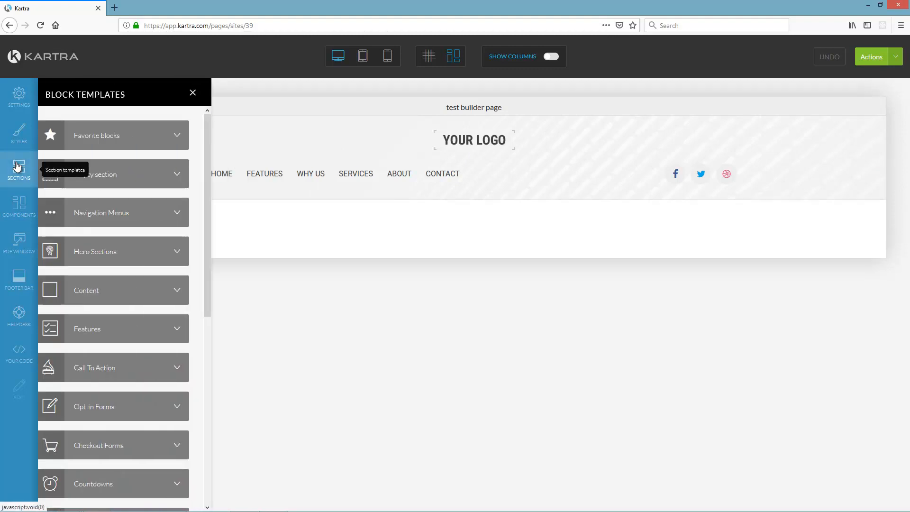
pyautogui.scroll(-2, 133, 268)
pyautogui.click(127, 190)
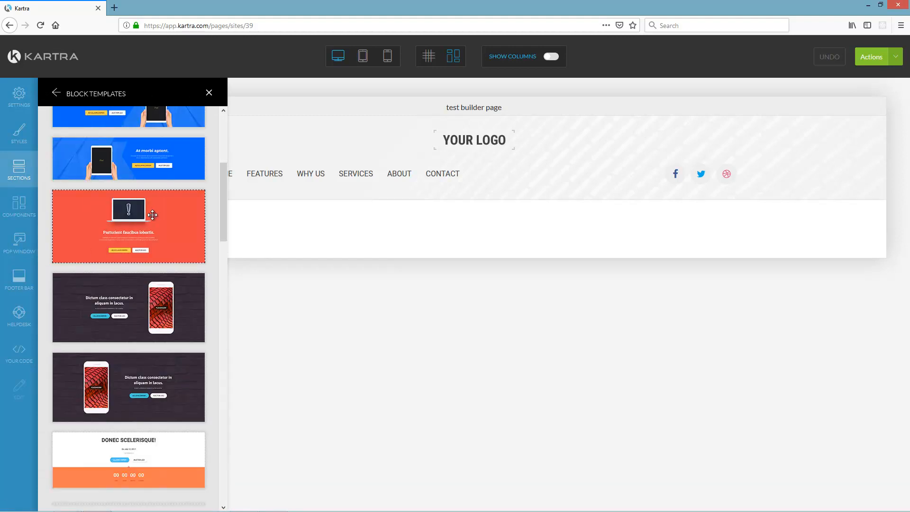
pyautogui.scroll(-2, 152, 215)
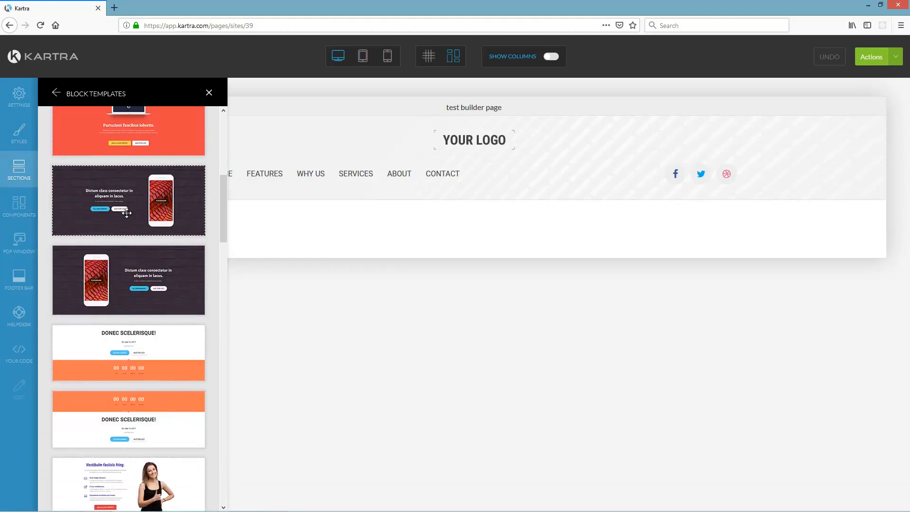
pyautogui.scroll(-7, 130, 213)
pyautogui.scroll(-2, 126, 213)
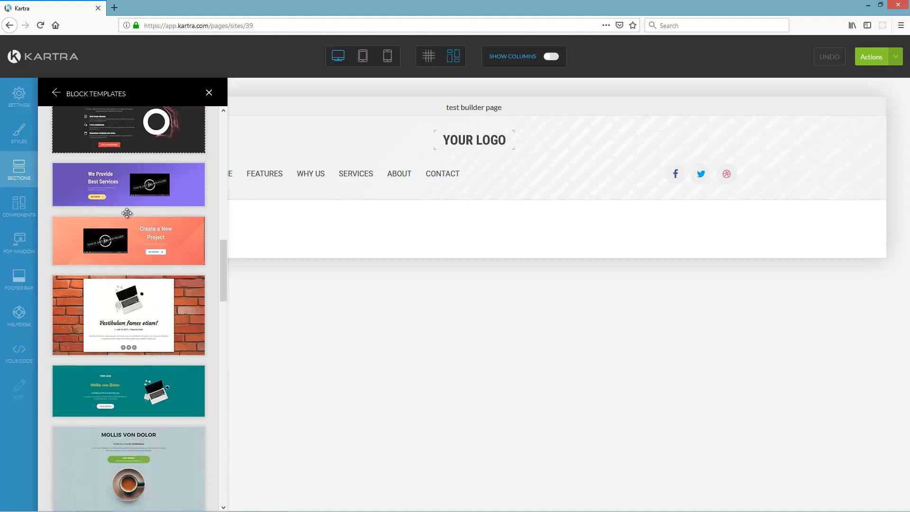
pyautogui.scroll(-4, 126, 212)
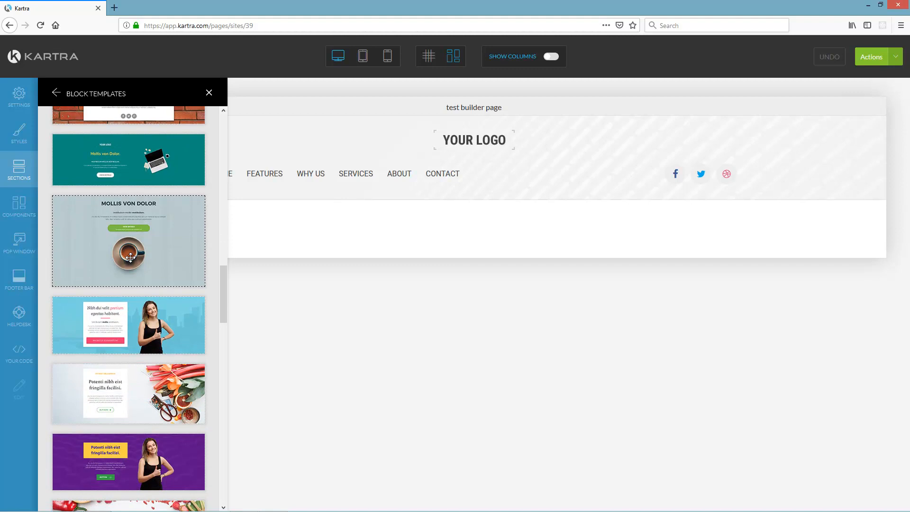
pyautogui.scroll(20, 129, 256)
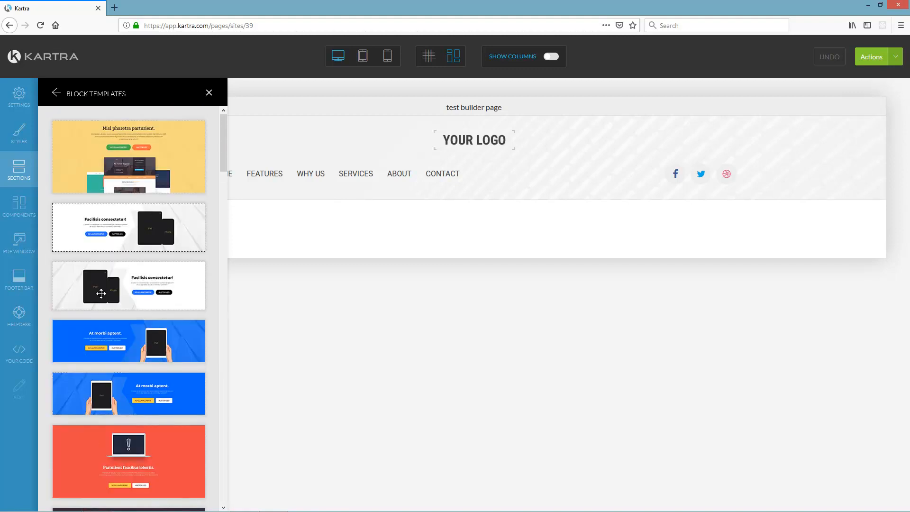
# - Add an image timeline section below the header
pyautogui.click(57, 94)
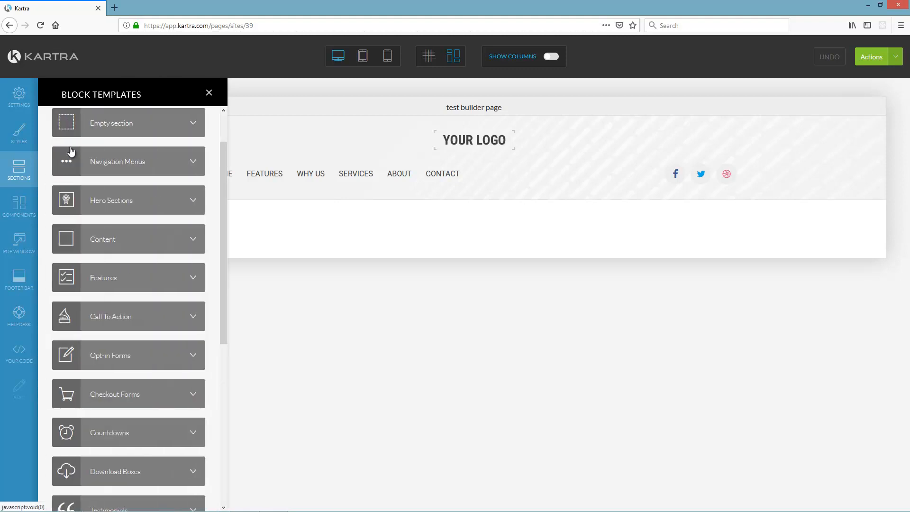
pyautogui.scroll(-3, 134, 297)
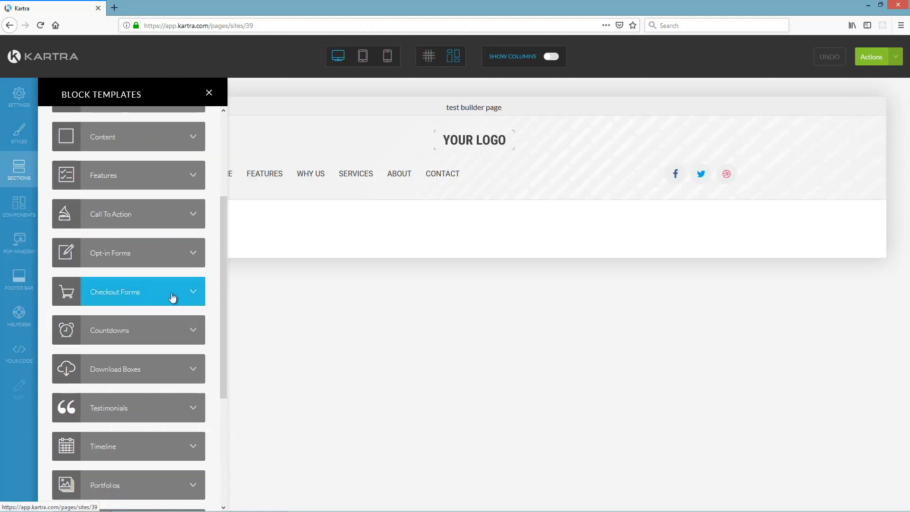
pyautogui.scroll(-4, 173, 295)
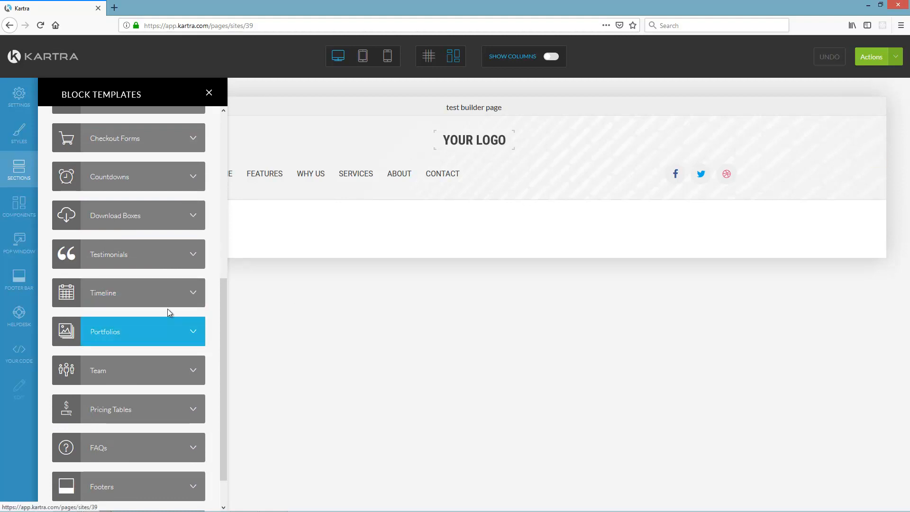
pyautogui.click(177, 292)
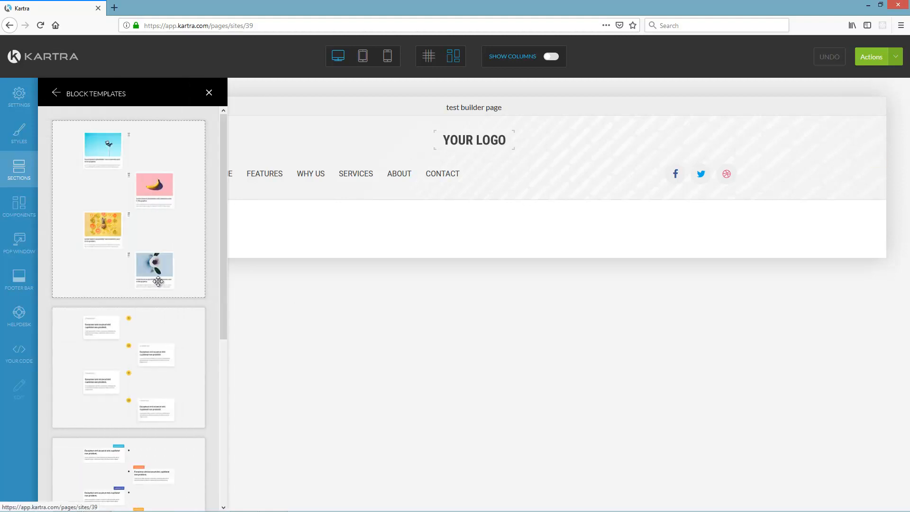
pyautogui.scroll(-5, 132, 226)
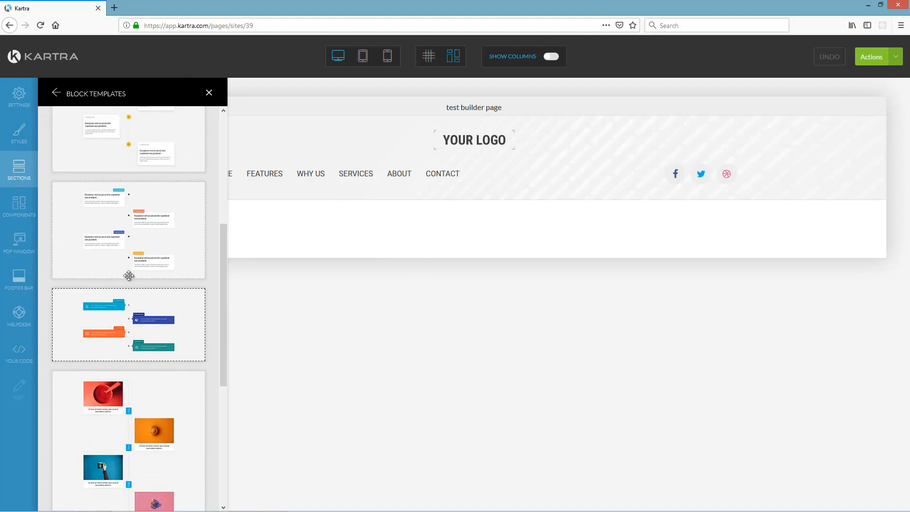
pyautogui.moveTo(100, 415); pyautogui.dragTo(483, 254)
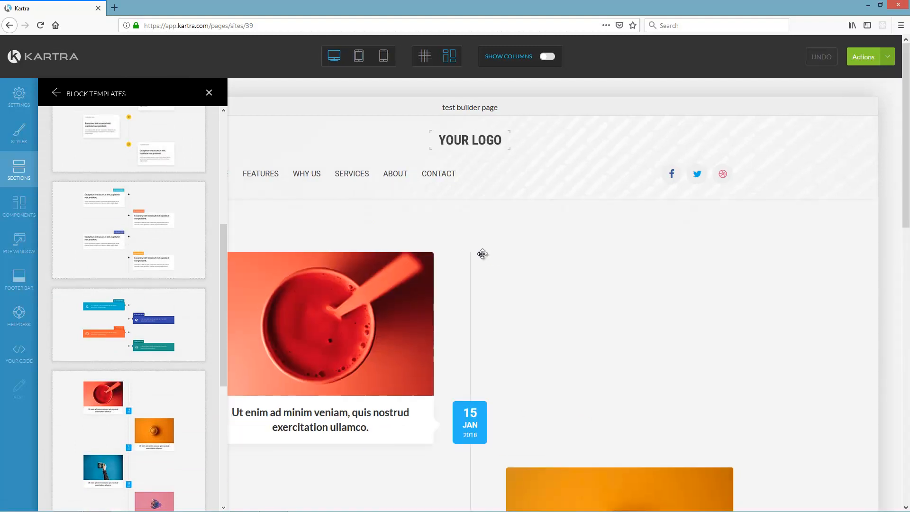
pyautogui.scroll(-6, 427, 252)
pyautogui.scroll(-1, 128, 213)
# - Add the four-tier Pricing Plans table (Starter $0 to Pro $29) at the page bottom
pyautogui.click(57, 94)
pyautogui.scroll(-1, 115, 353)
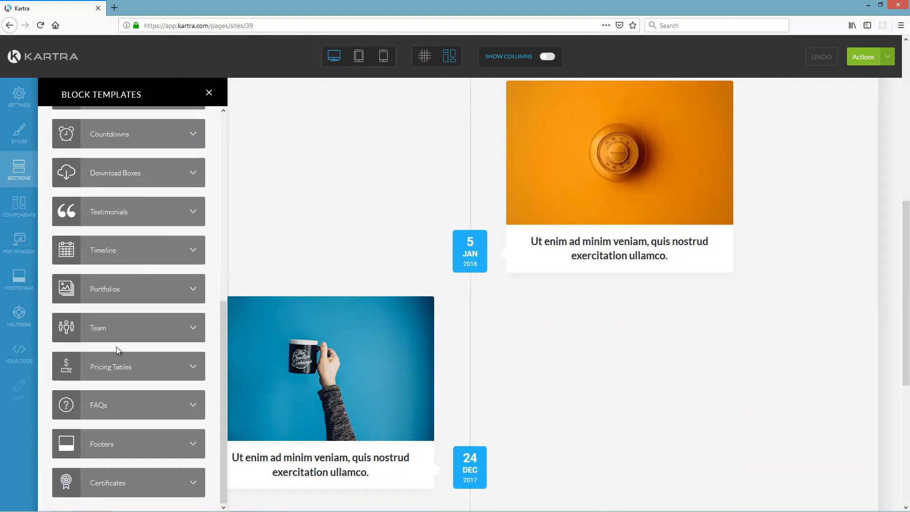
pyautogui.scroll(-5, 392, 368)
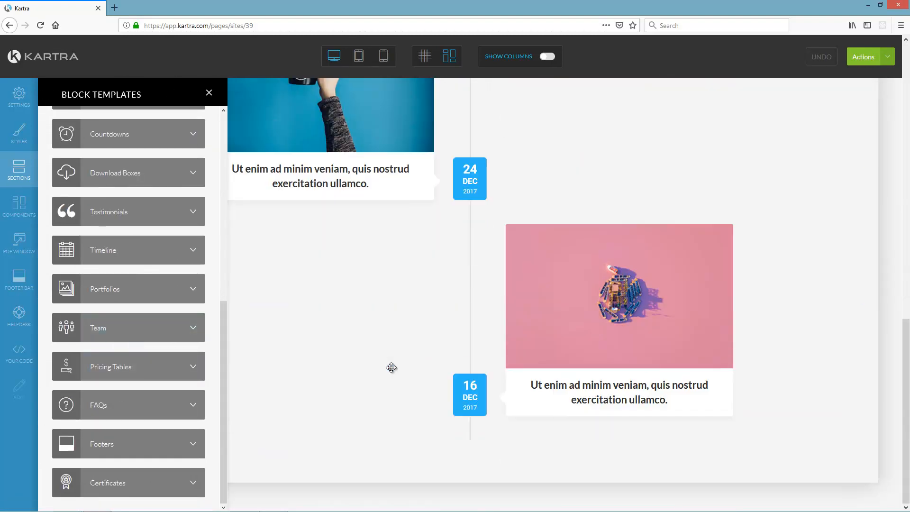
pyautogui.click(112, 373)
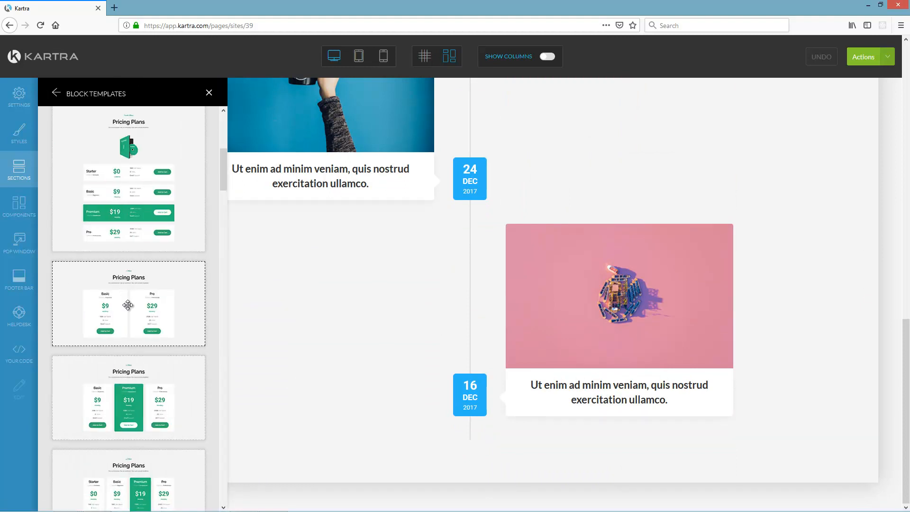
pyautogui.scroll(-4, 130, 326)
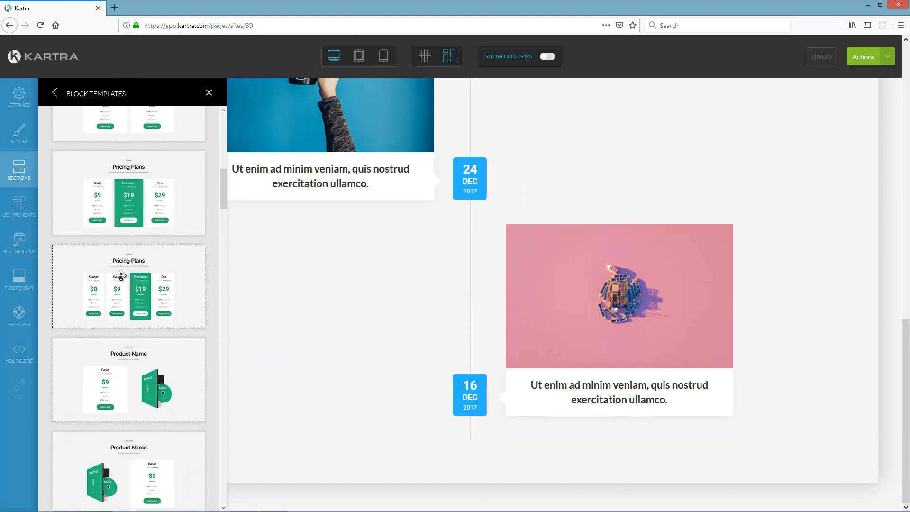
pyautogui.moveTo(198, 332); pyautogui.dragTo(485, 439)
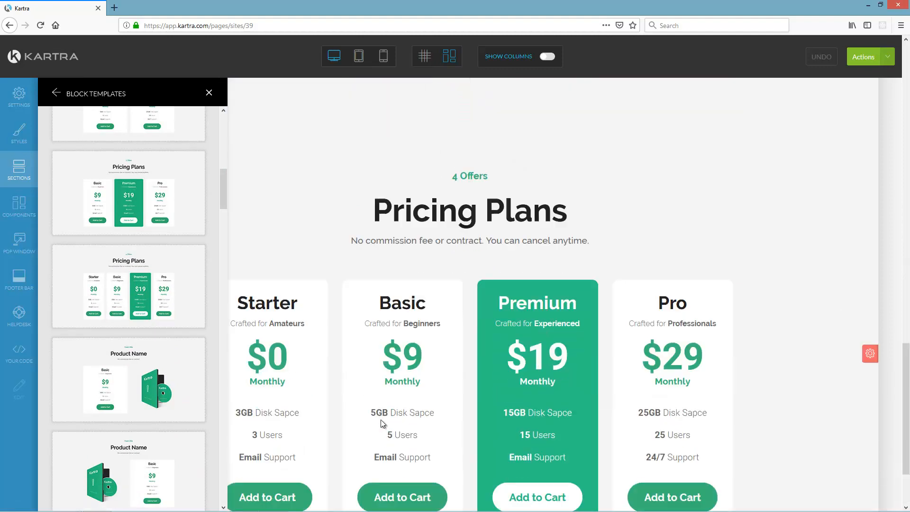
# - Add a Frequently asked question section below the pricing cards
pyautogui.click(56, 94)
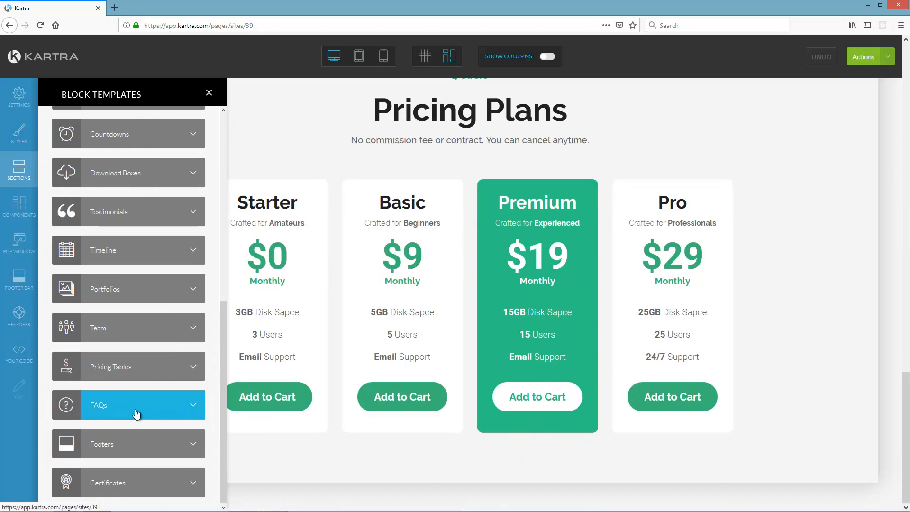
pyautogui.click(137, 416)
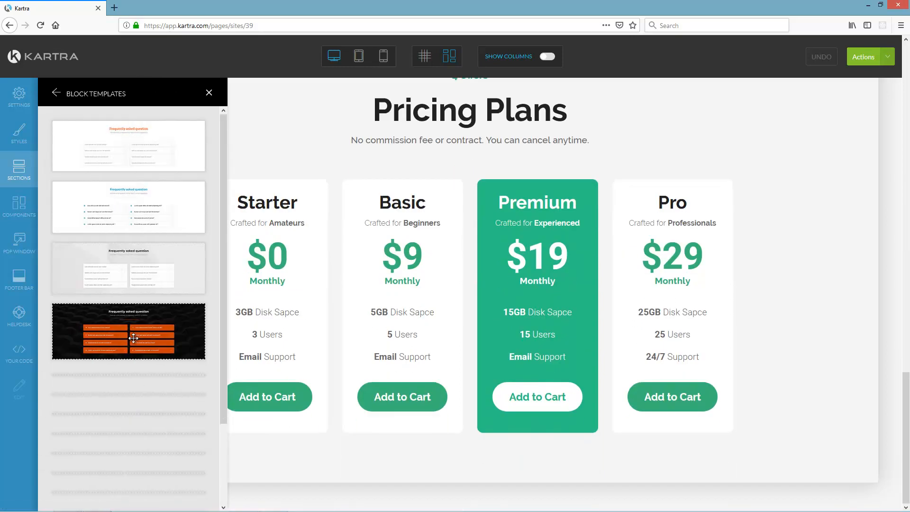
pyautogui.moveTo(172, 229); pyautogui.dragTo(471, 445)
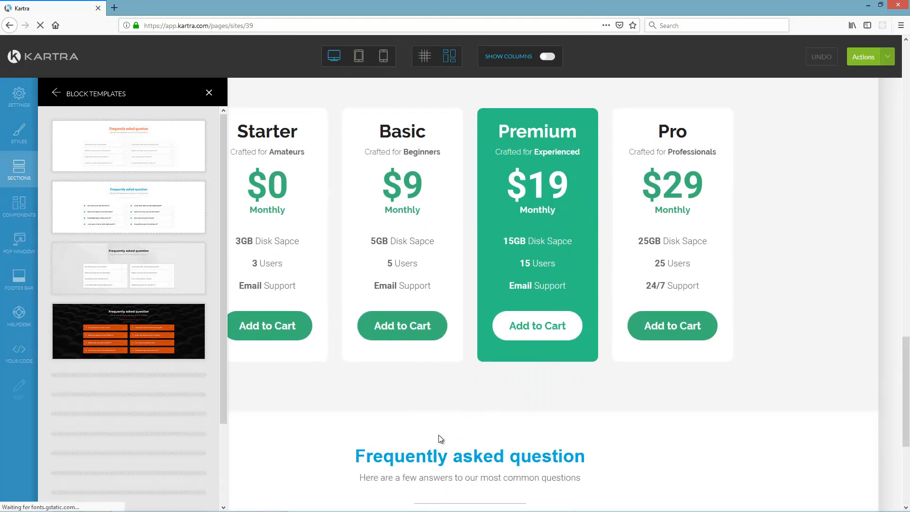
pyautogui.scroll(-10, 168, 337)
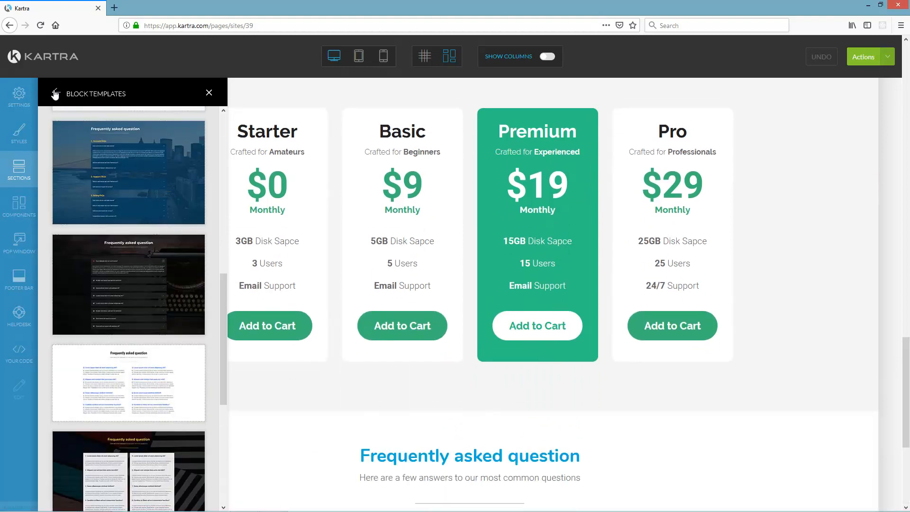
# - Add a dark footer with logo, About Us text and contact details
pyautogui.click(55, 94)
pyautogui.scroll(-5, 127, 421)
pyautogui.click(142, 445)
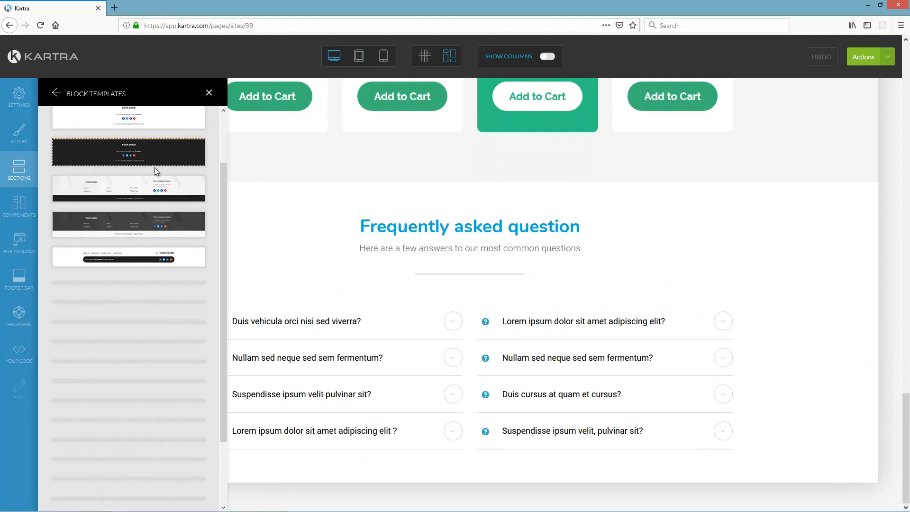
pyautogui.scroll(2, 146, 199)
pyautogui.scroll(-6, 145, 214)
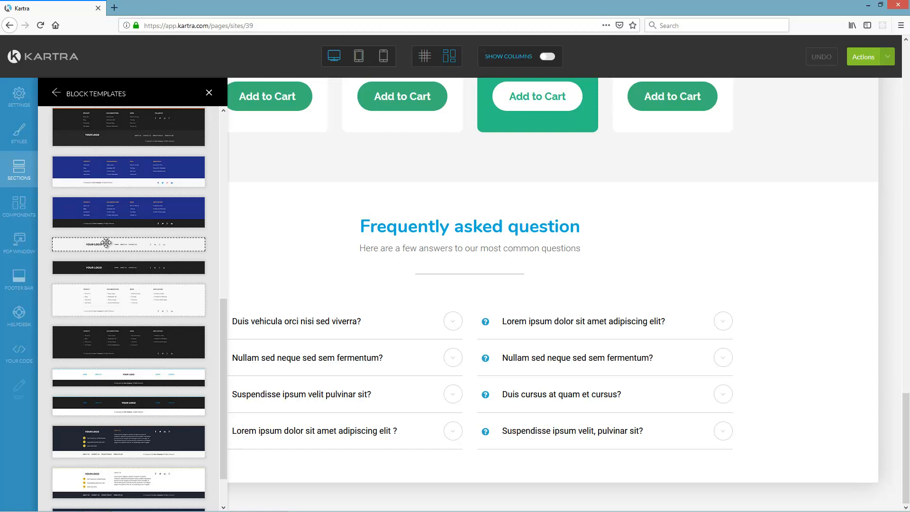
pyautogui.scroll(-1, 106, 242)
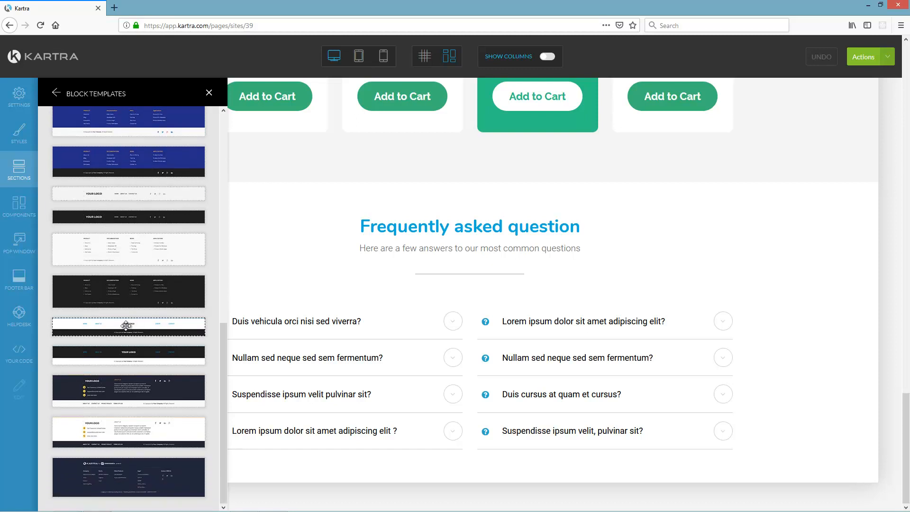
pyautogui.moveTo(126, 325); pyautogui.dragTo(484, 448)
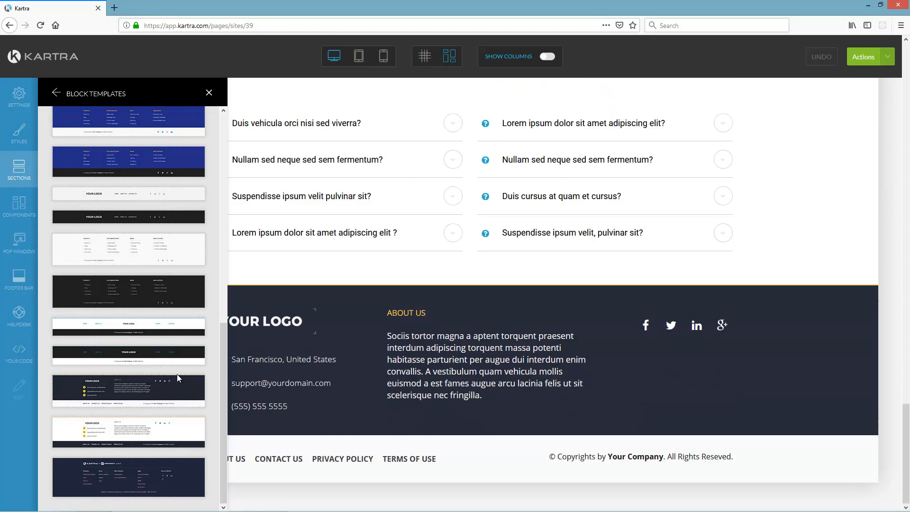
# - Look through the Certificates templates, then close the section templates panel
pyautogui.click(55, 94)
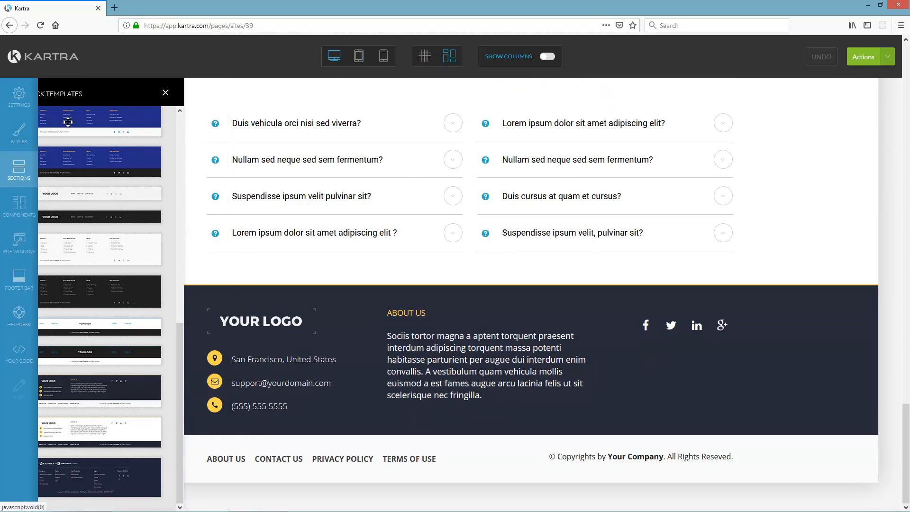
pyautogui.click(137, 483)
pyautogui.scroll(-5, 176, 306)
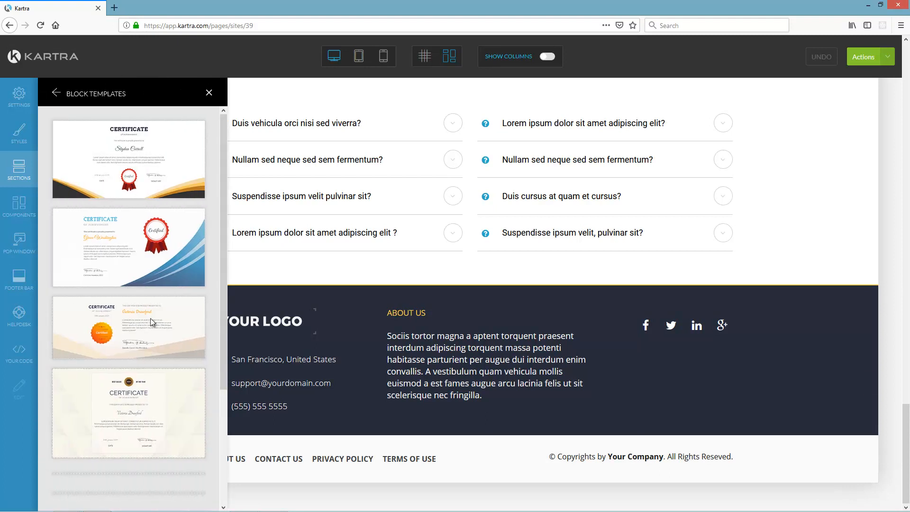
pyautogui.scroll(-5, 176, 305)
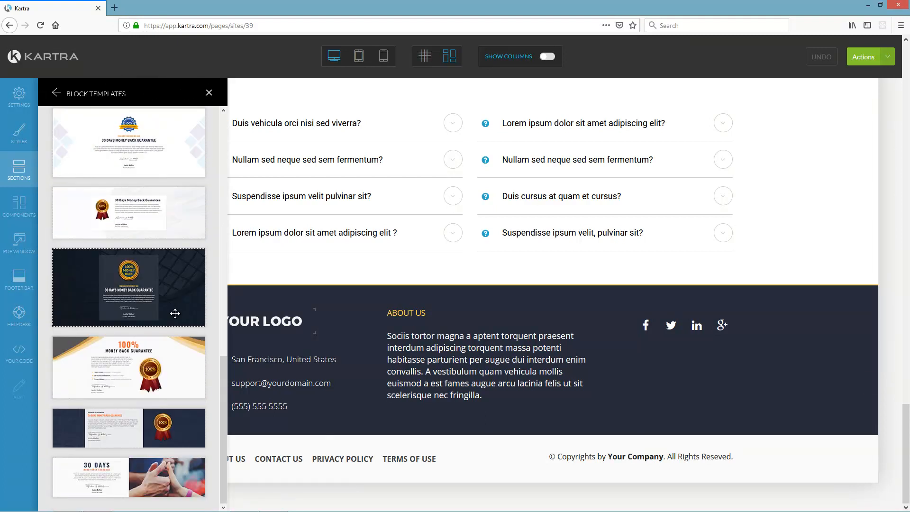
pyautogui.scroll(10, 176, 314)
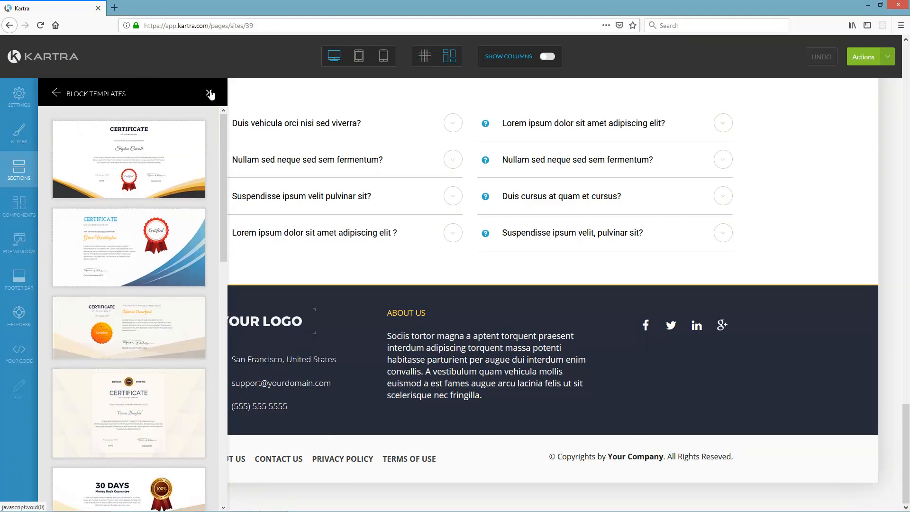
pyautogui.click(209, 93)
pyautogui.scroll(20, 692, 275)
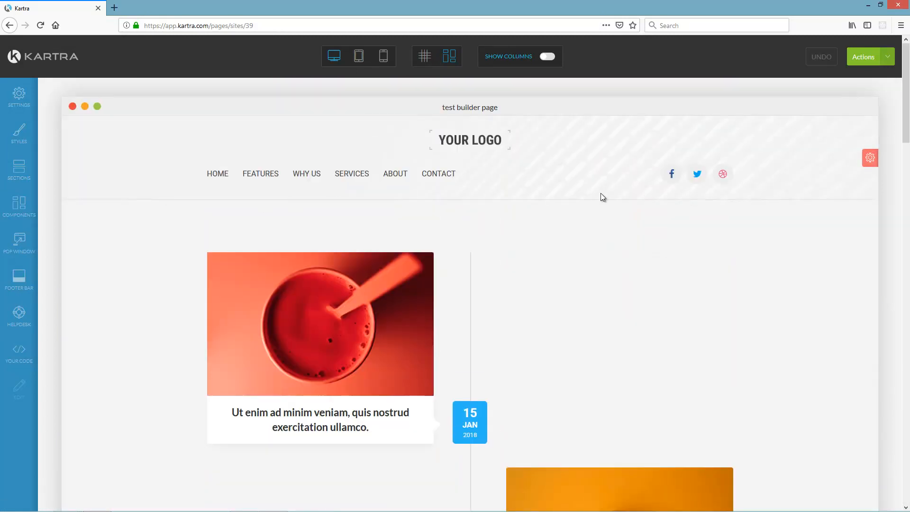
# - Generate a site preview of the page from Actions and open it in a new tab
pyautogui.moveTo(906, 123); pyautogui.dragTo(905, 102)
pyautogui.click(889, 58)
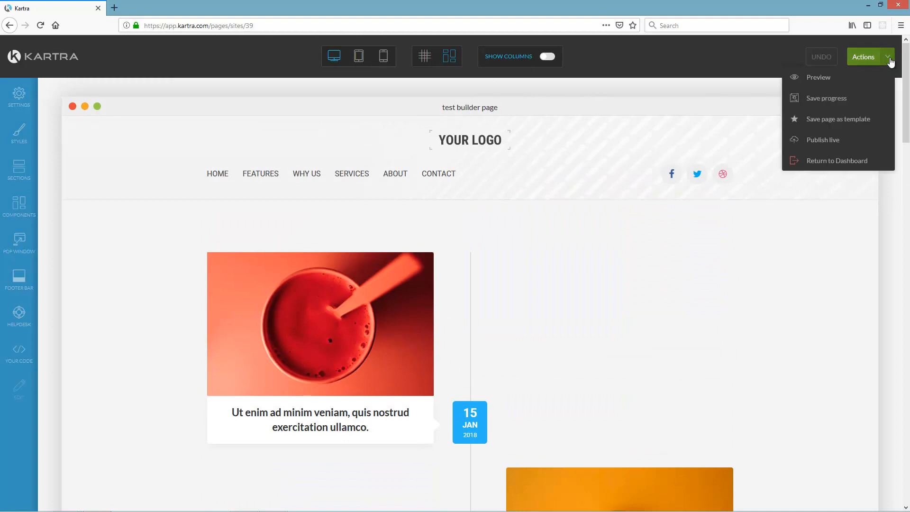
pyautogui.click(816, 79)
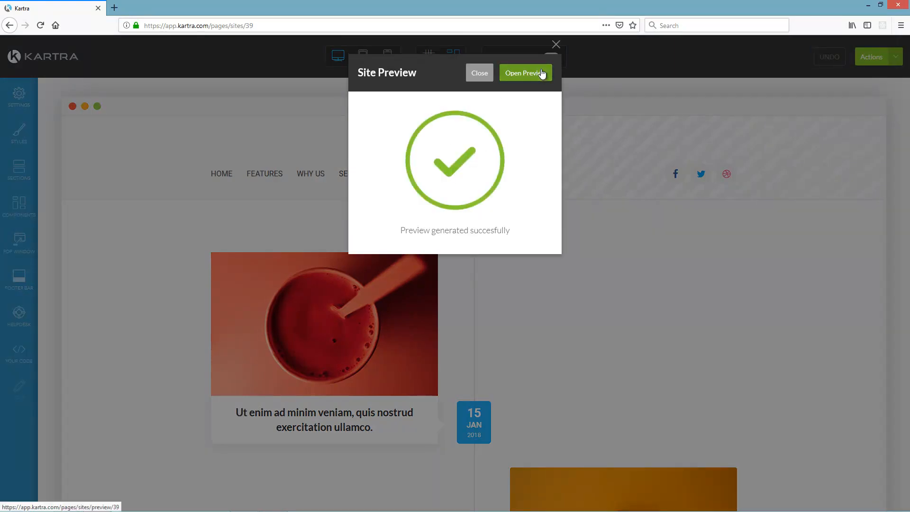
pyautogui.click(539, 74)
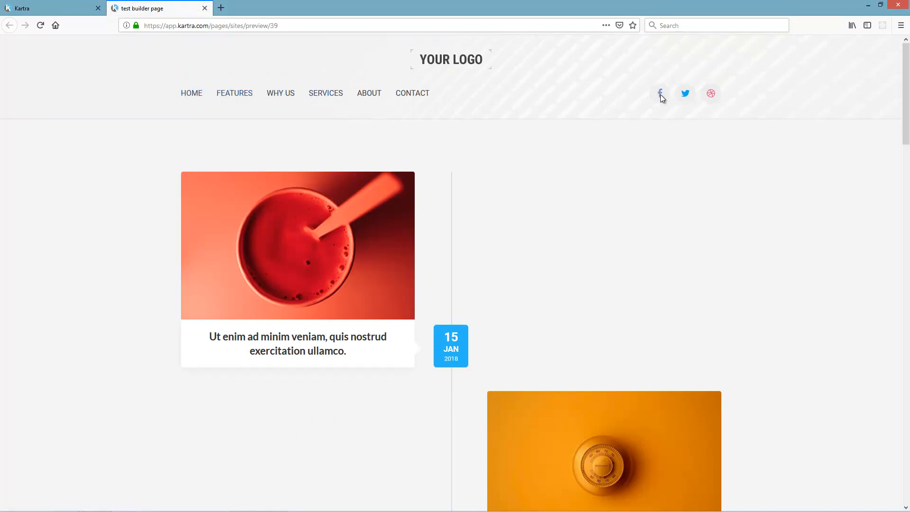
# - Scroll the preview and expand and collapse several FAQ answers, including Nullam and Duis vehicula
pyautogui.moveTo(906, 95); pyautogui.dragTo(908, 342)
pyautogui.scroll(-2, 499, 255)
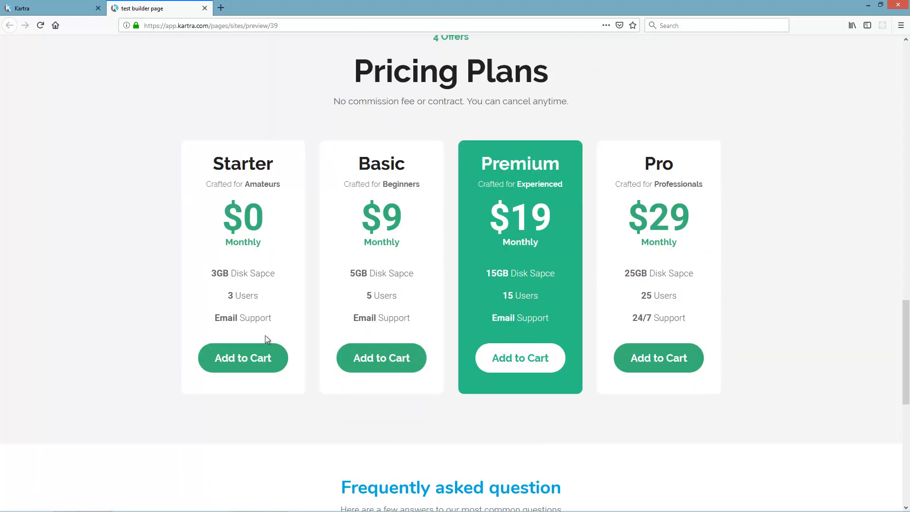
pyautogui.moveTo(906, 322); pyautogui.dragTo(907, 414)
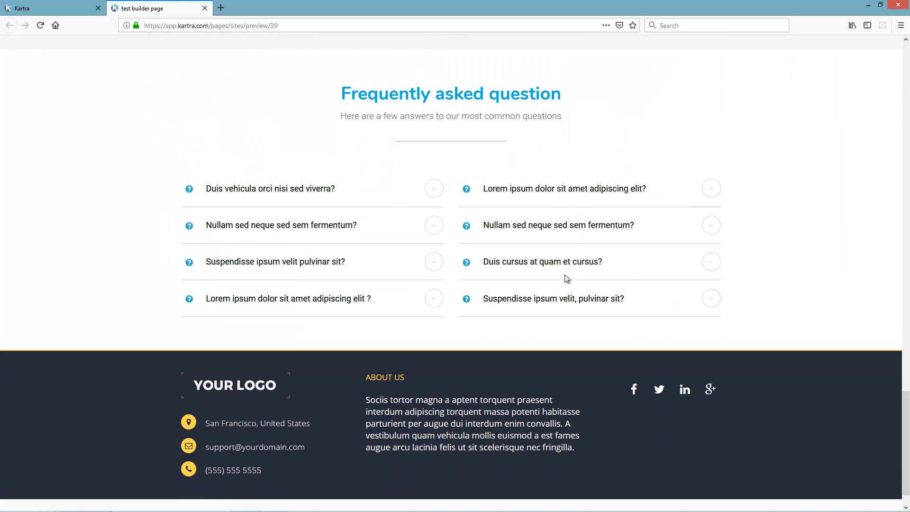
pyautogui.click(434, 298)
pyautogui.click(434, 262)
pyautogui.click(434, 225)
pyautogui.click(434, 188)
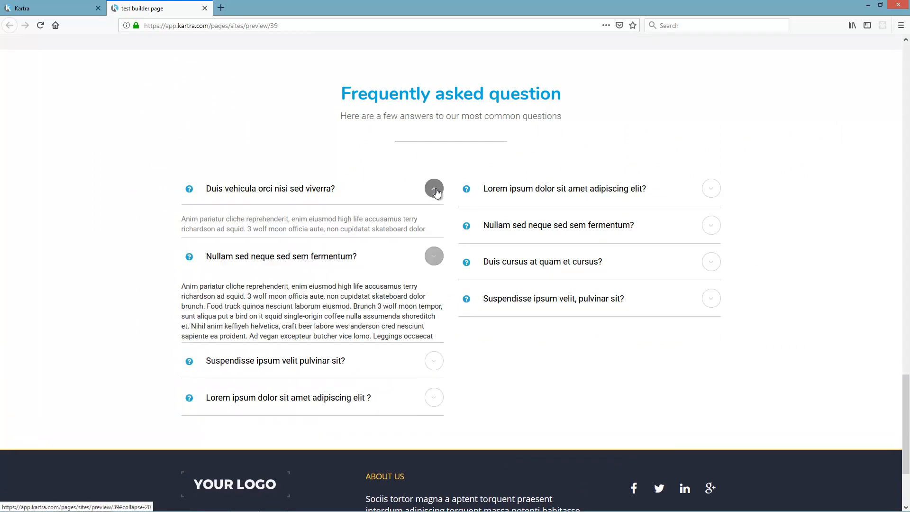
pyautogui.click(434, 189)
pyautogui.click(711, 189)
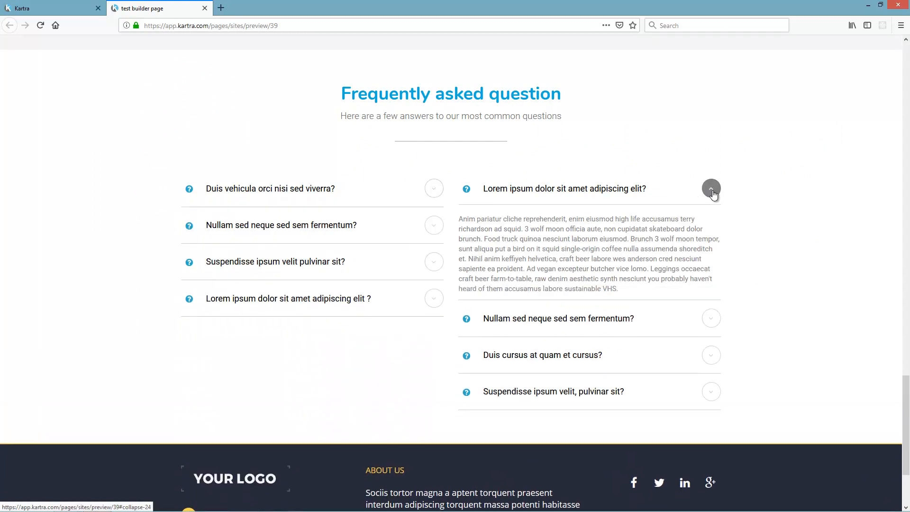
pyautogui.click(711, 189)
pyautogui.scroll(-1, 200, 403)
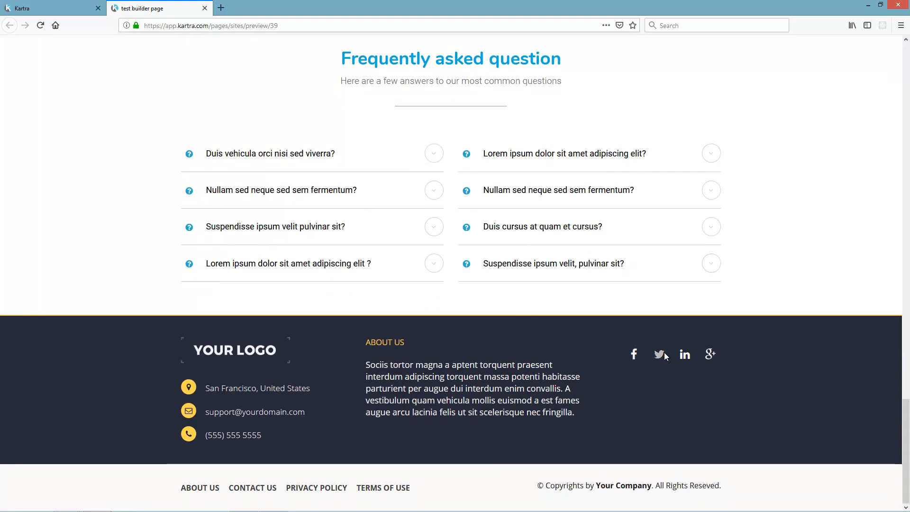
# - Test the preview's navigation links, then return to the page builder tab
pyautogui.moveTo(905, 422); pyautogui.dragTo(907, 67)
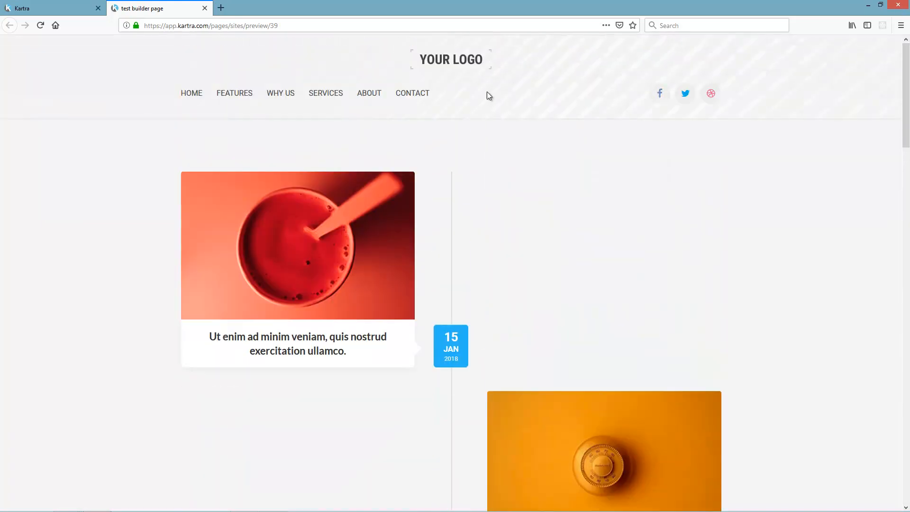
pyautogui.click(325, 93)
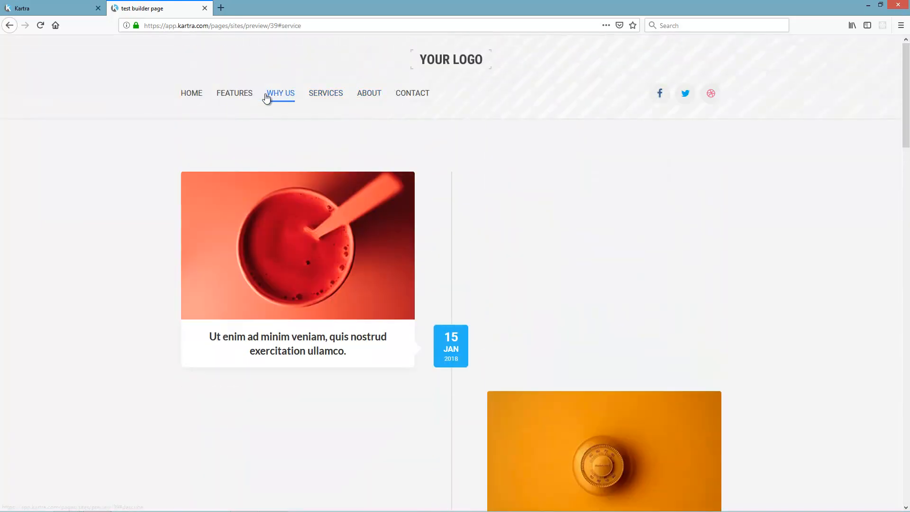
pyautogui.scroll(-15, 425, 289)
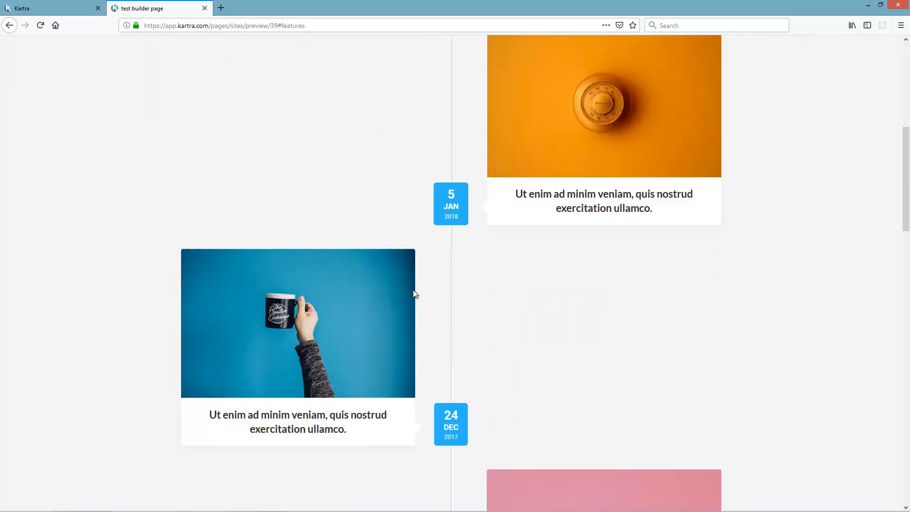
pyautogui.scroll(10, 541, 328)
pyautogui.scroll(5, 539, 281)
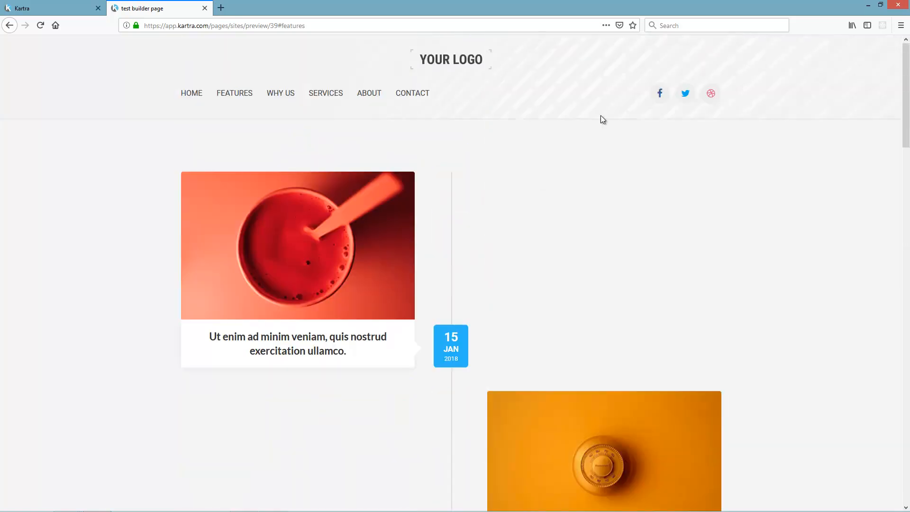
pyautogui.hotkey('ctrl', 'pageup')
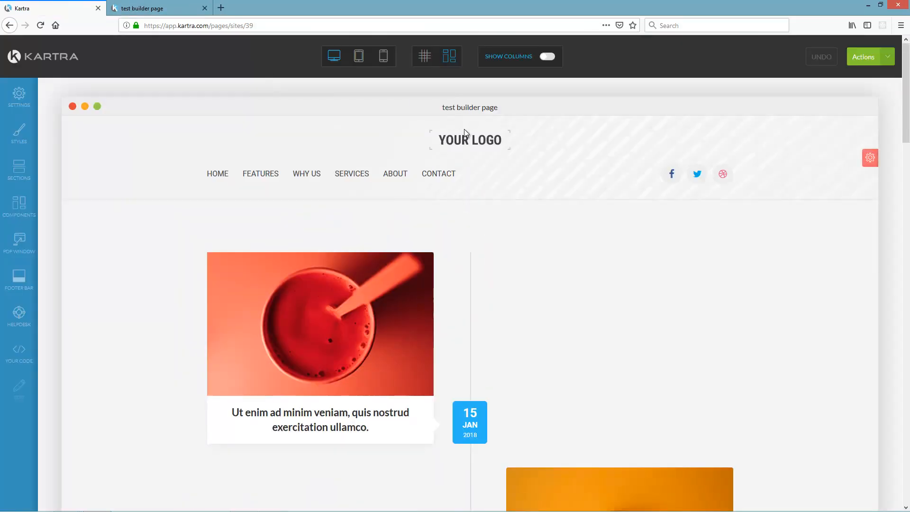
# - Scroll down to the Pricing Plans block and delete it, confirming the removal
pyautogui.moveTo(471, 139)
pyautogui.moveTo(876, 157)
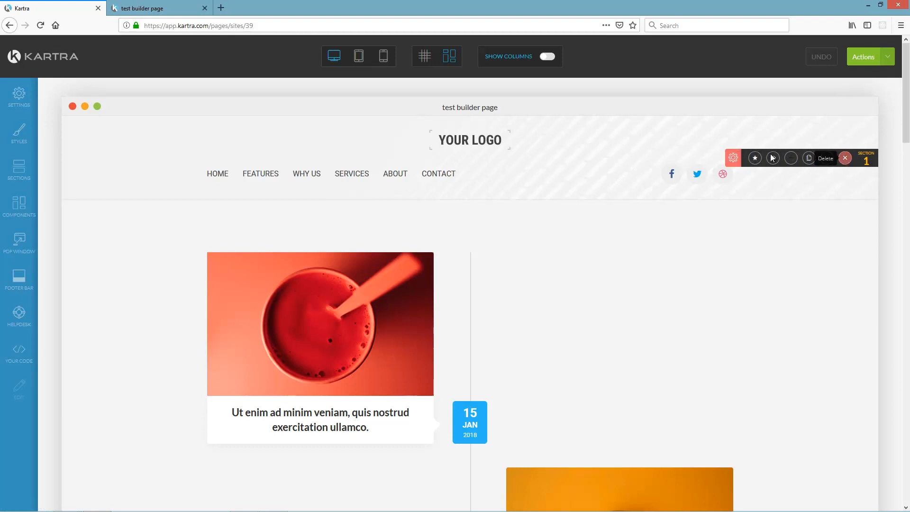
pyautogui.scroll(-8, 853, 283)
pyautogui.scroll(-1, 876, 311)
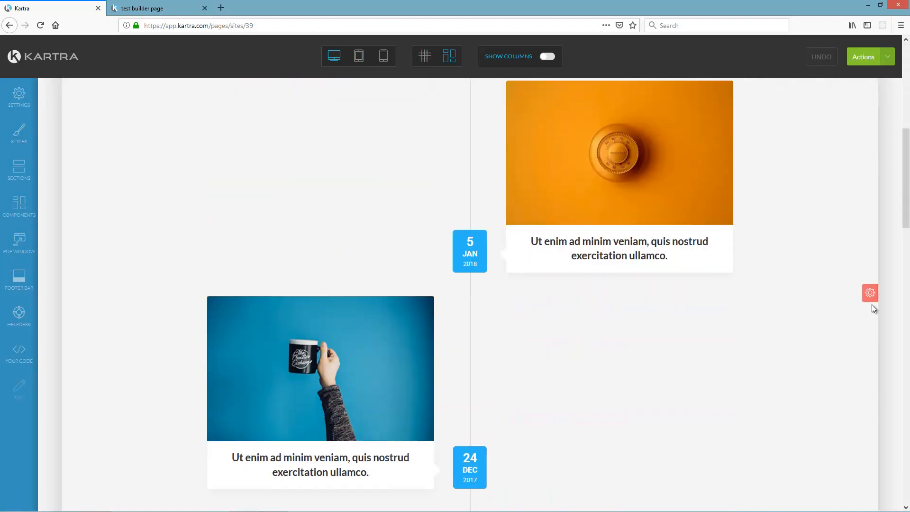
pyautogui.scroll(-18, 697, 319)
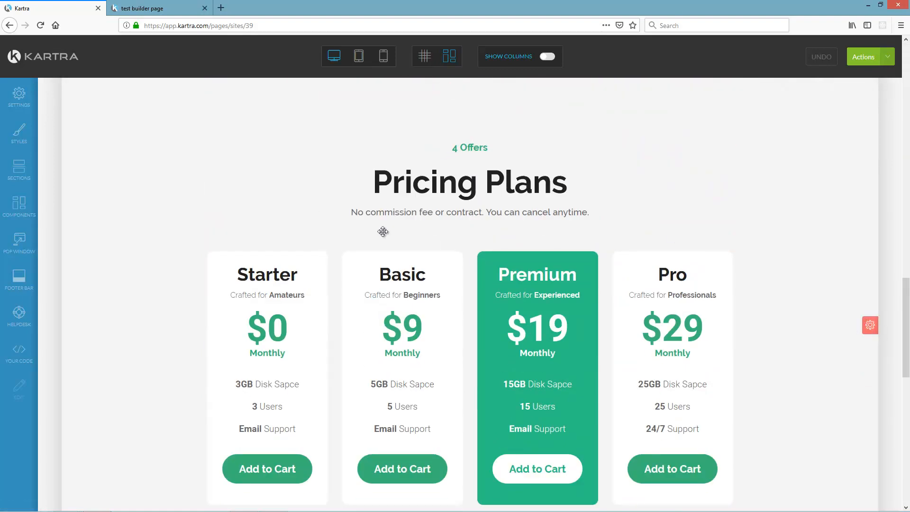
pyautogui.scroll(-1, 857, 278)
pyautogui.scroll(-6, 839, 295)
pyautogui.scroll(6, 834, 322)
pyautogui.moveTo(869, 325)
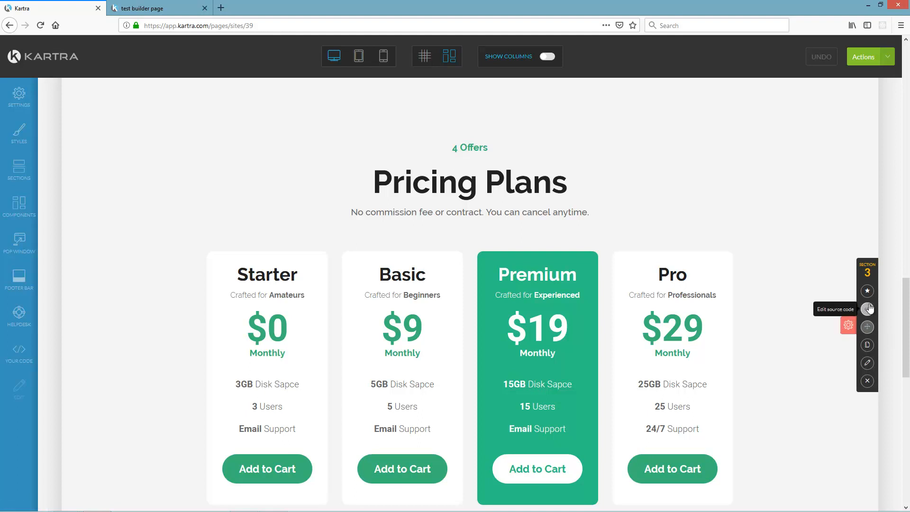
pyautogui.click(868, 381)
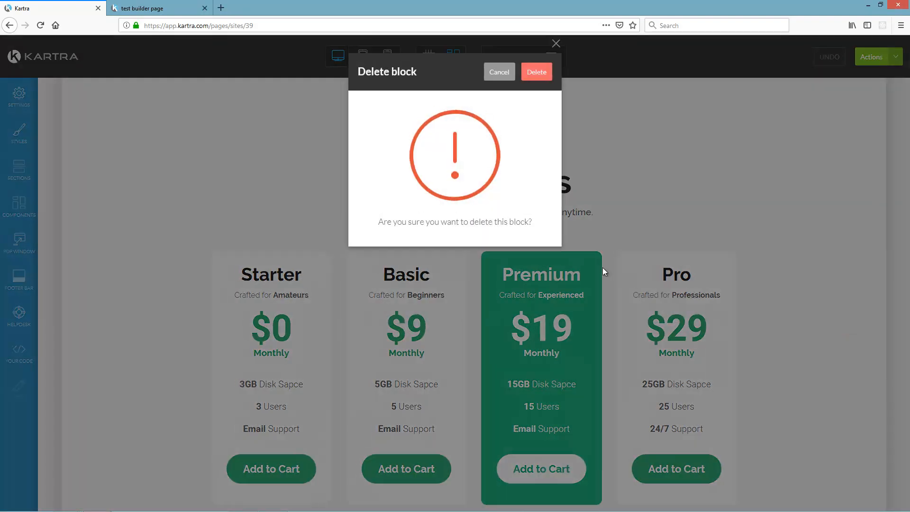
pyautogui.click(538, 72)
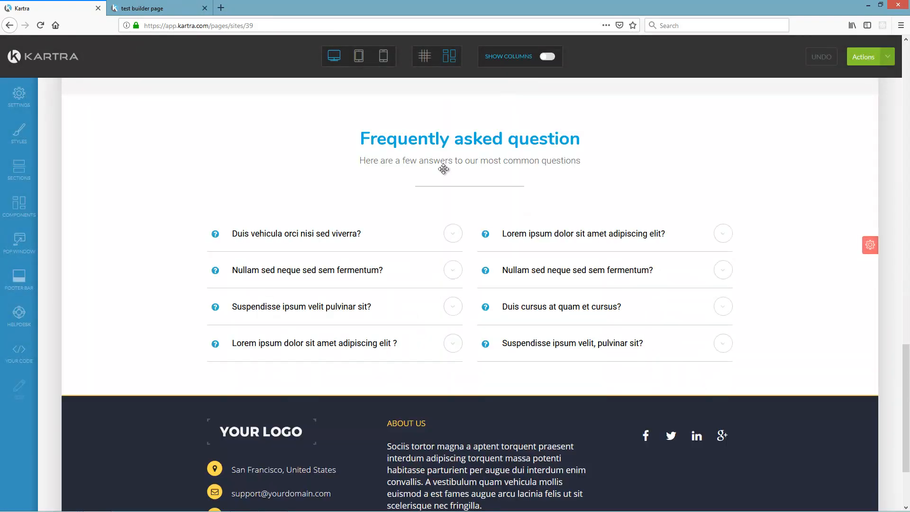
pyautogui.moveTo(906, 412); pyautogui.dragTo(909, 86)
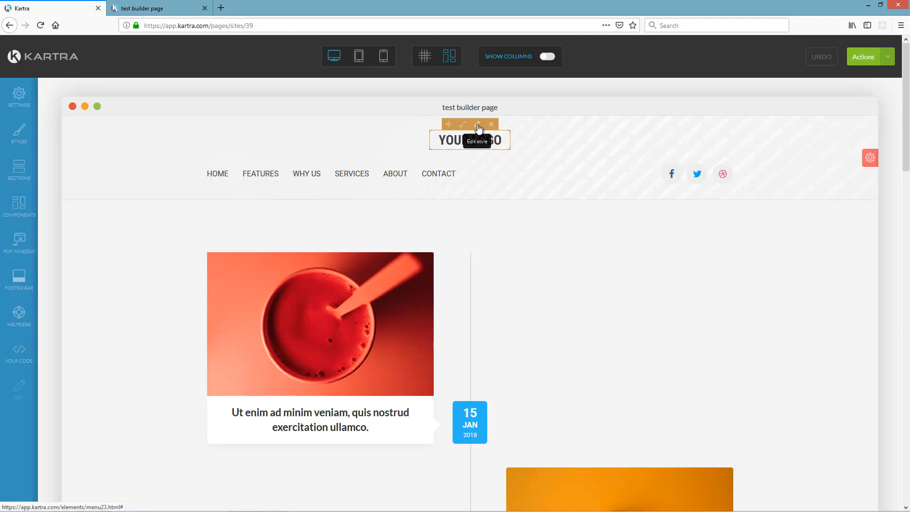
# - Swap the header logo for the blue Roadmap image from the library and apply it
pyautogui.click(471, 151)
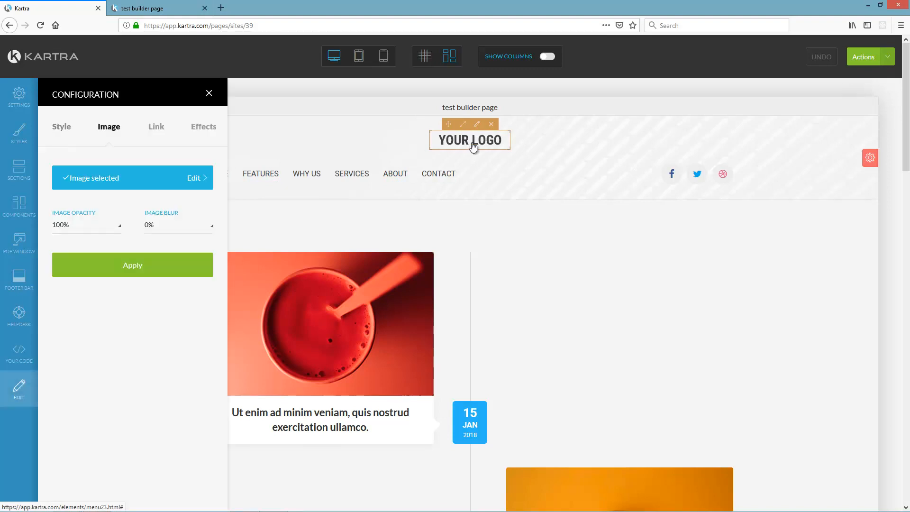
pyautogui.click(189, 180)
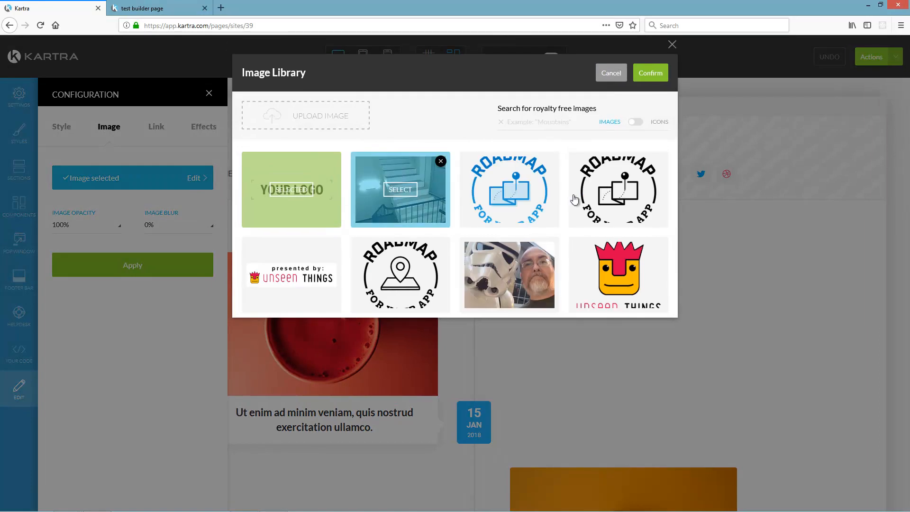
pyautogui.click(514, 192)
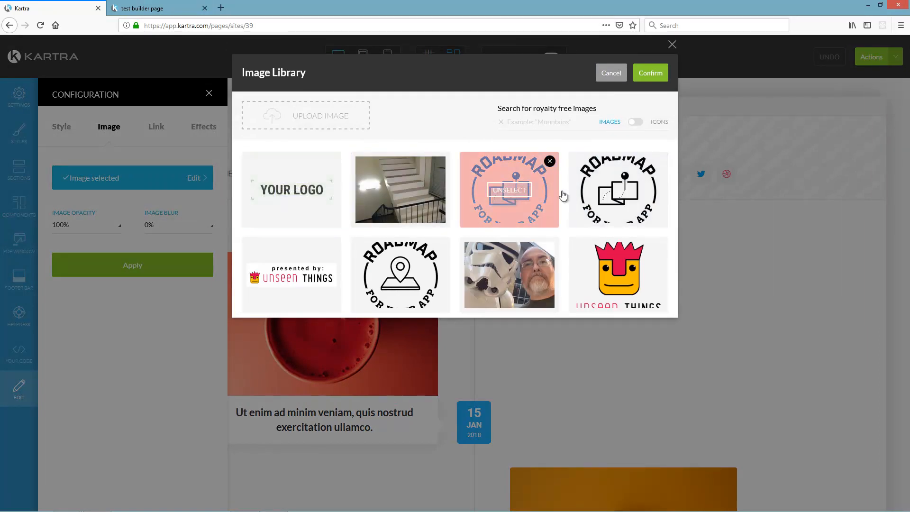
pyautogui.click(651, 74)
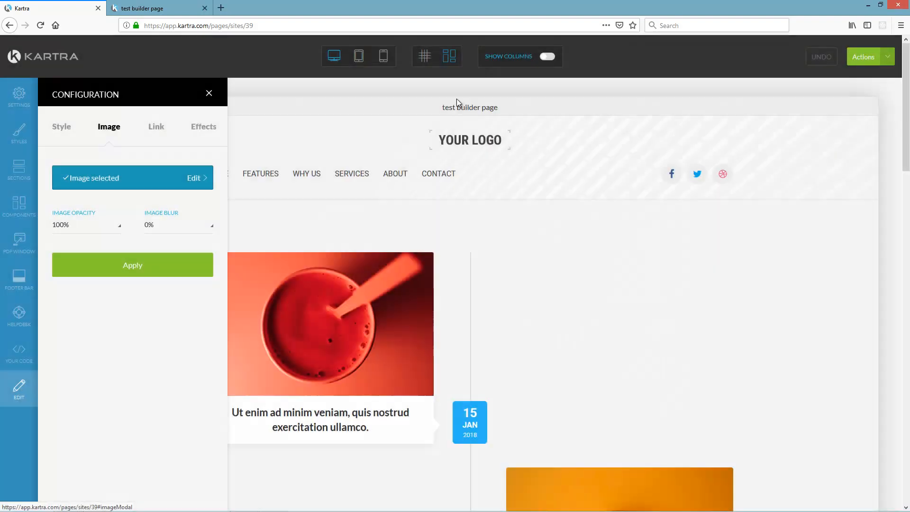
pyautogui.click(133, 268)
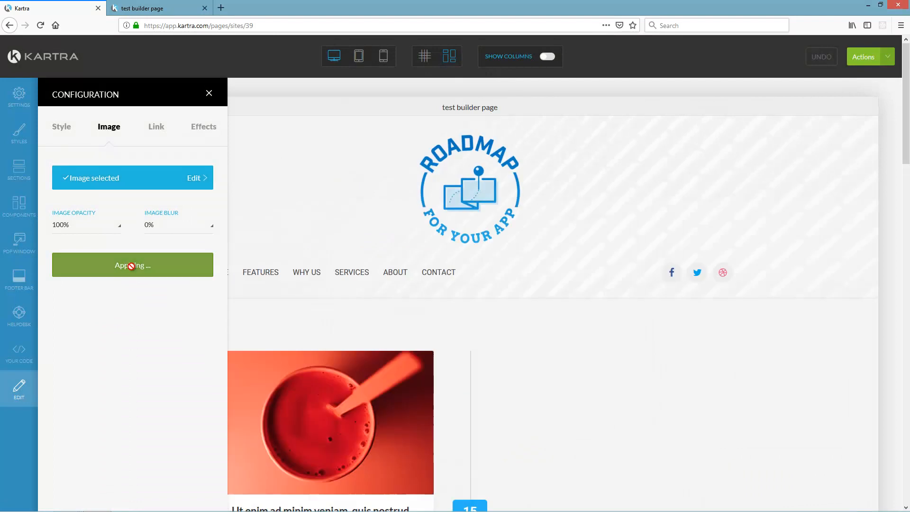
pyautogui.click(209, 94)
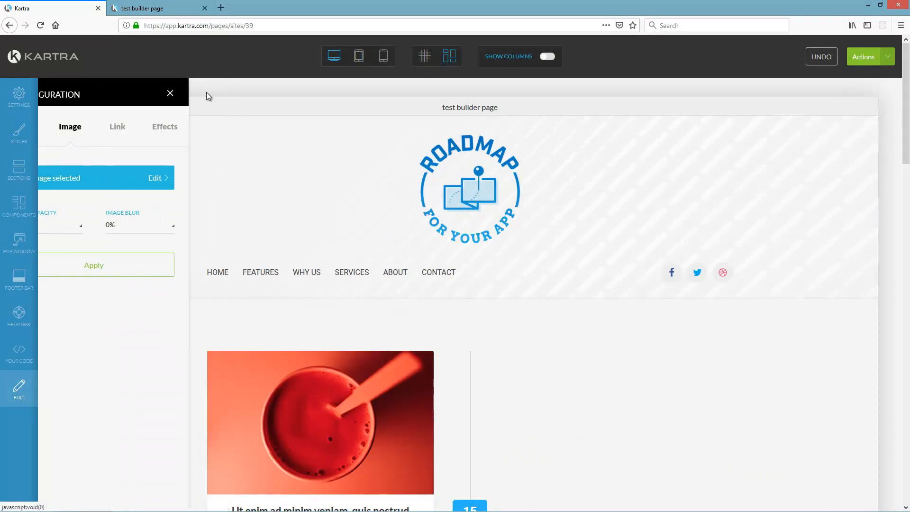
# - Delete FEATURES, SERVICES and WHY US from the navigation menu, then open ABOUT's text settings
pyautogui.moveTo(256, 277)
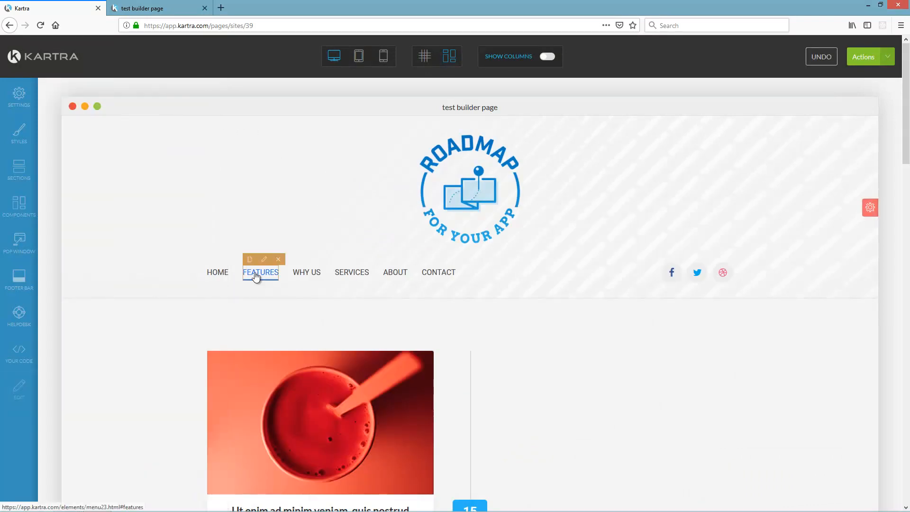
pyautogui.click(279, 264)
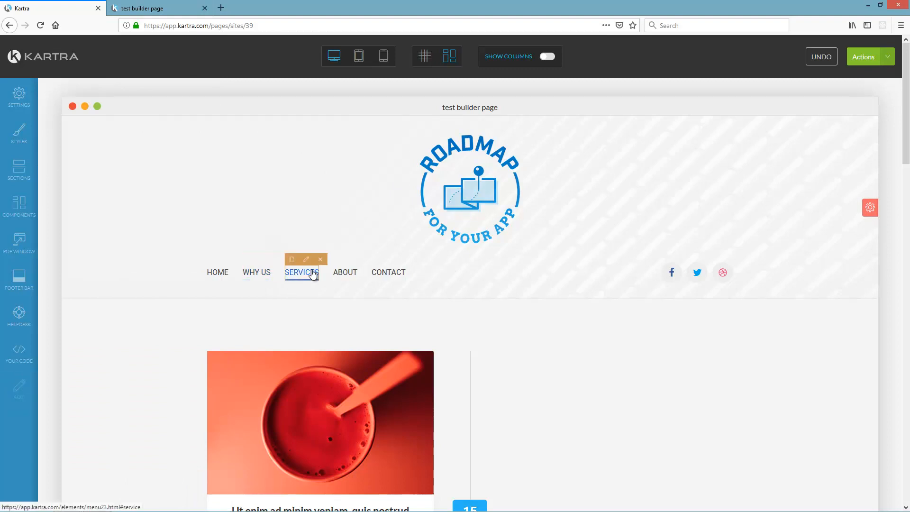
pyautogui.click(322, 260)
pyautogui.moveTo(298, 270)
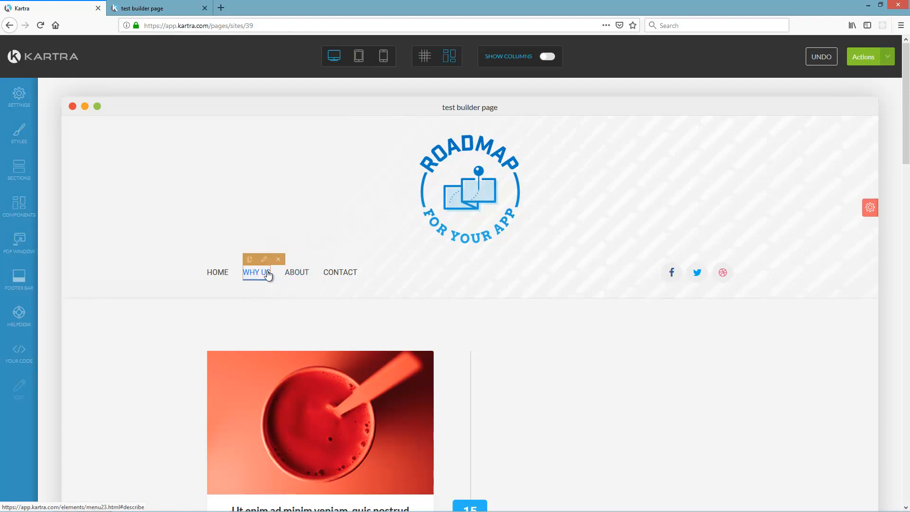
pyautogui.moveTo(261, 275)
pyautogui.click(278, 259)
pyautogui.click(264, 259)
pyautogui.click(97, 128)
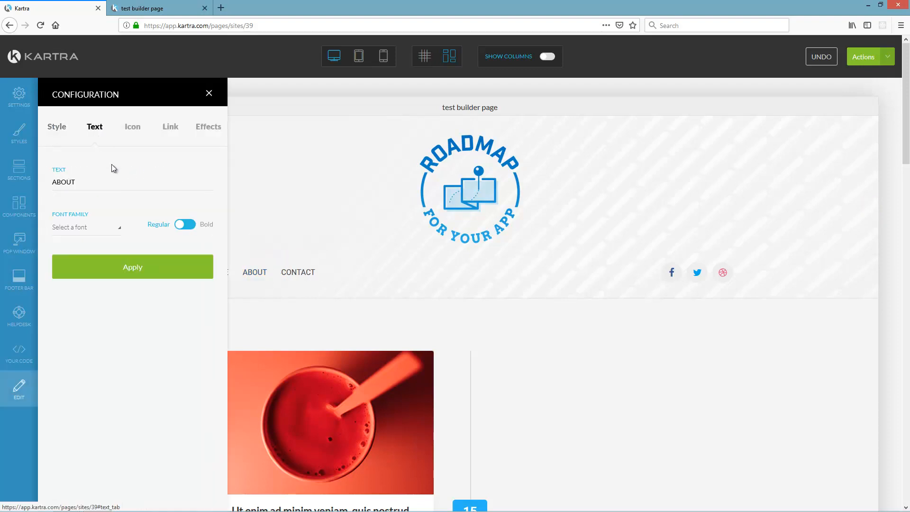
# - Relabel the ABOUT menu item to 'ABOUT OUR COMPANY' and reopen its settings
pyautogui.click(101, 182)
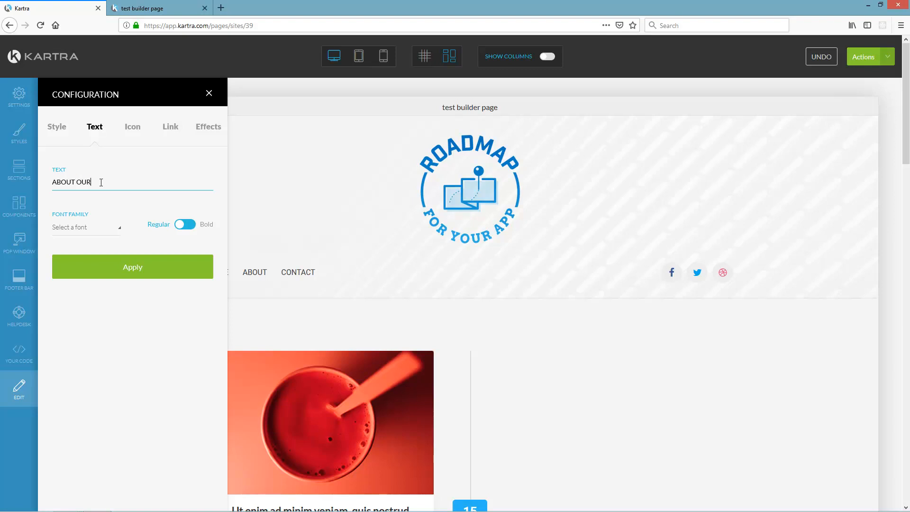
pyautogui.click(134, 268)
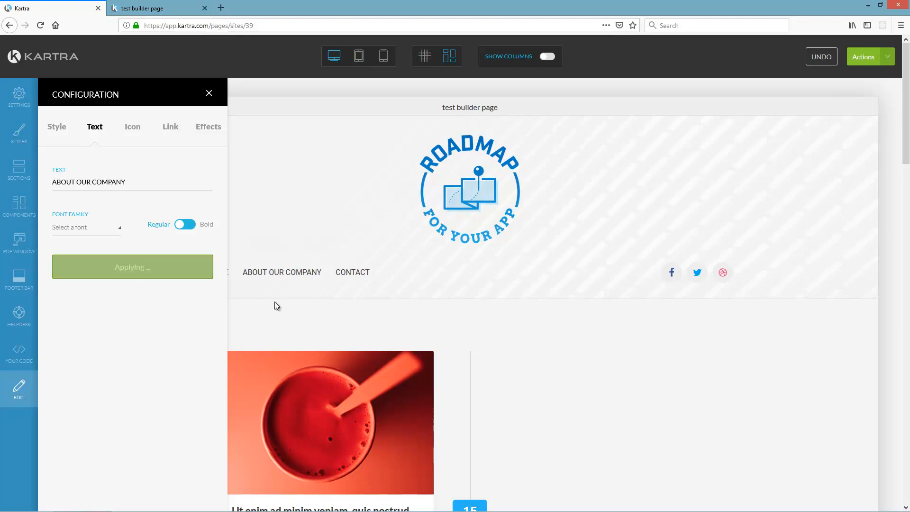
pyautogui.click(213, 93)
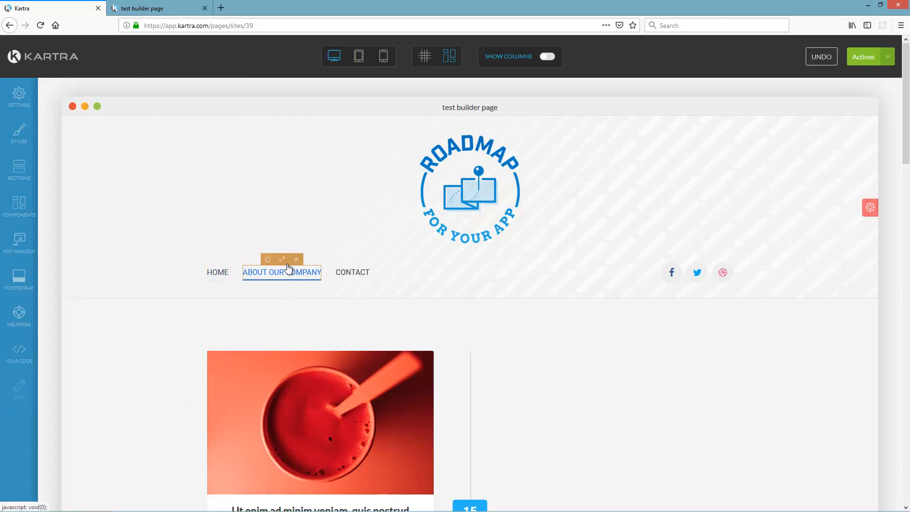
pyautogui.click(282, 259)
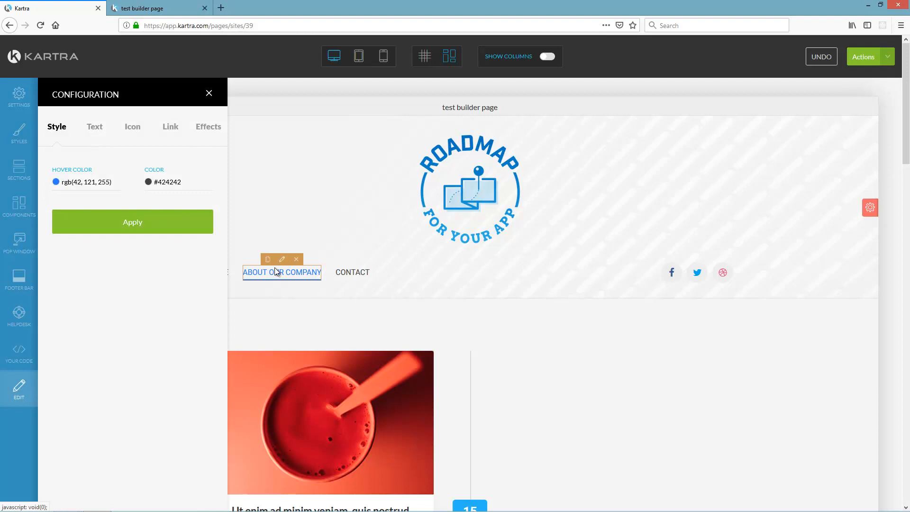
# - Set the ABOUT OUR COMPANY link to pop a video player with YouTube as source
pyautogui.click(94, 127)
pyautogui.click(171, 130)
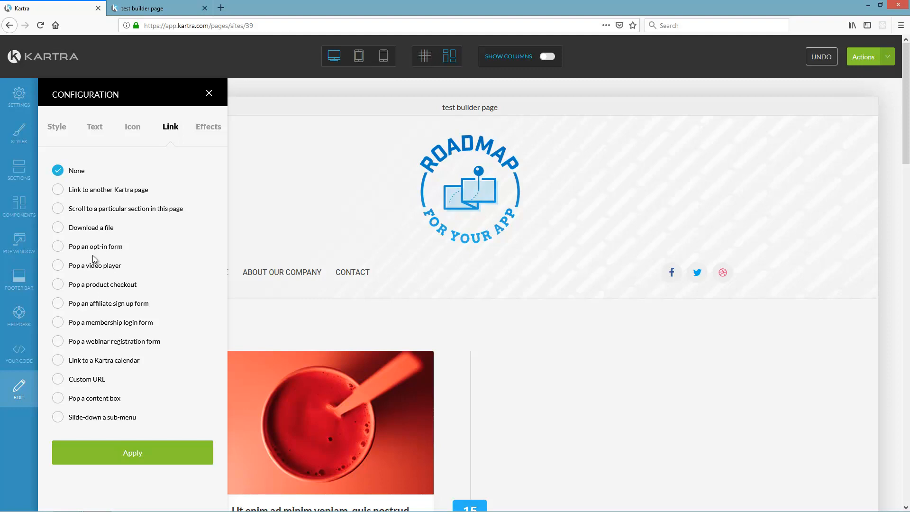
pyautogui.click(57, 267)
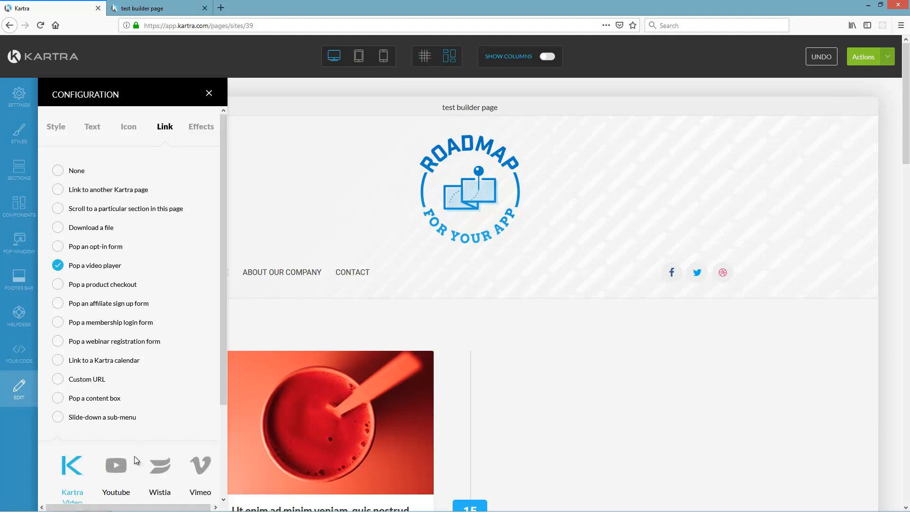
pyautogui.scroll(-3, 142, 318)
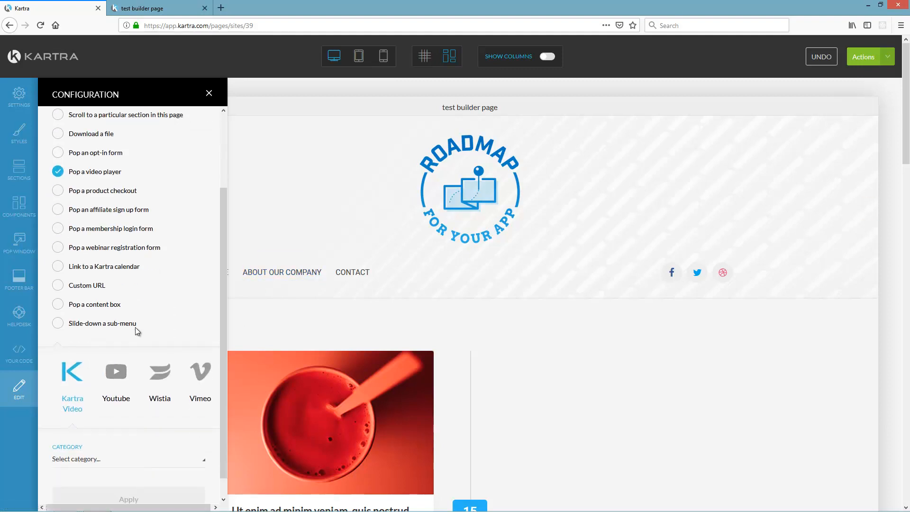
pyautogui.click(117, 364)
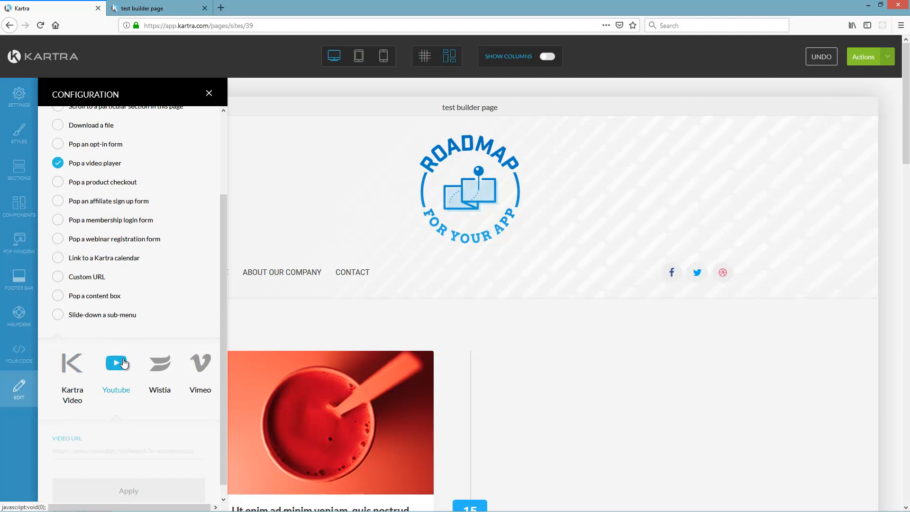
pyautogui.scroll(-1, 120, 363)
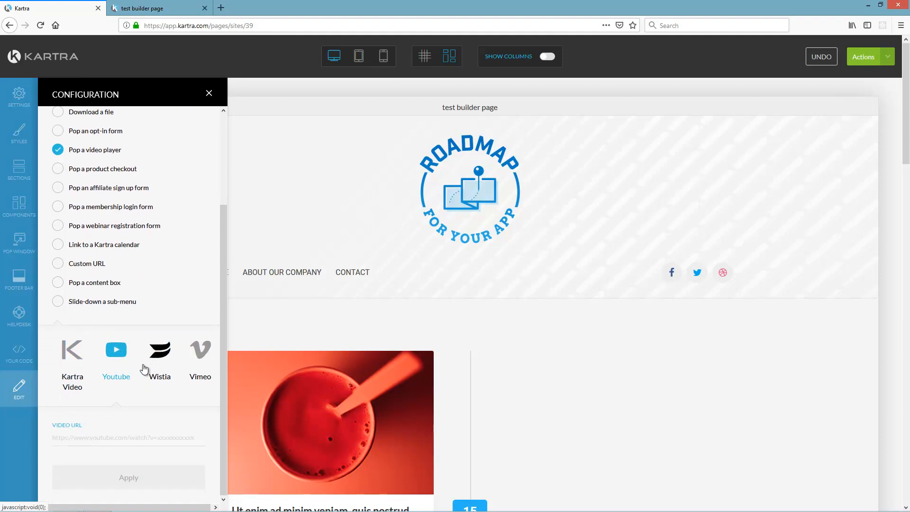
# - Get the Unity 4.3 2D Game Tutorial Part 5 video URL from youtube.com/howtobuildgames
pyautogui.hotkey('ctrl', 't')
pyautogui.write('youtube.com/howtobuildgames')
pyautogui.press('Return')
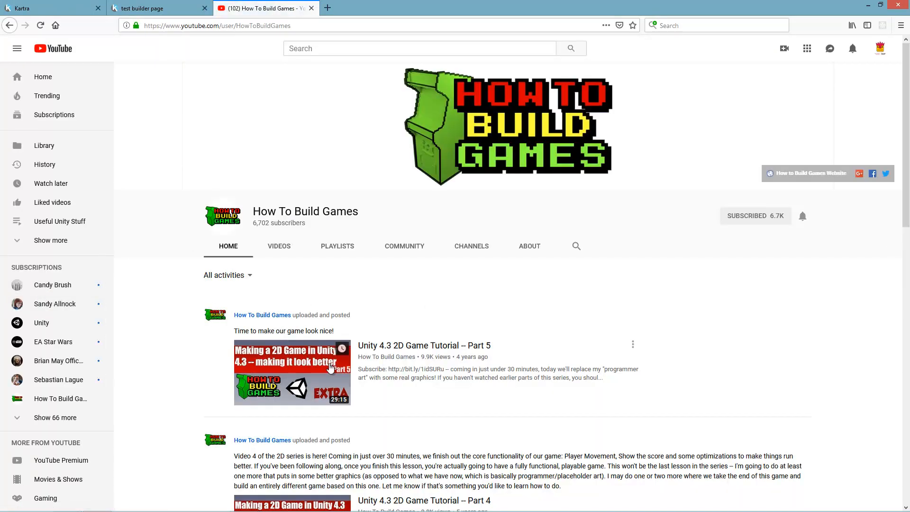
pyautogui.click(402, 345)
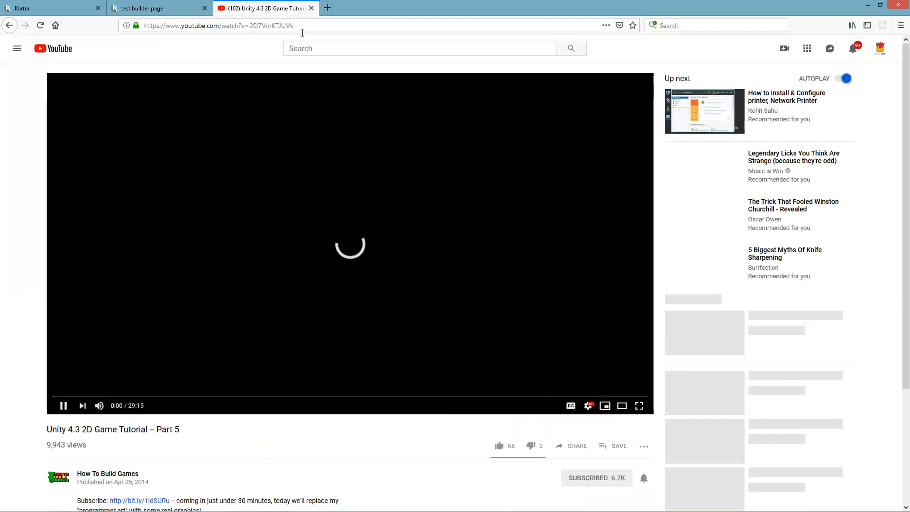
pyautogui.hotkey('ctrl', 'w')
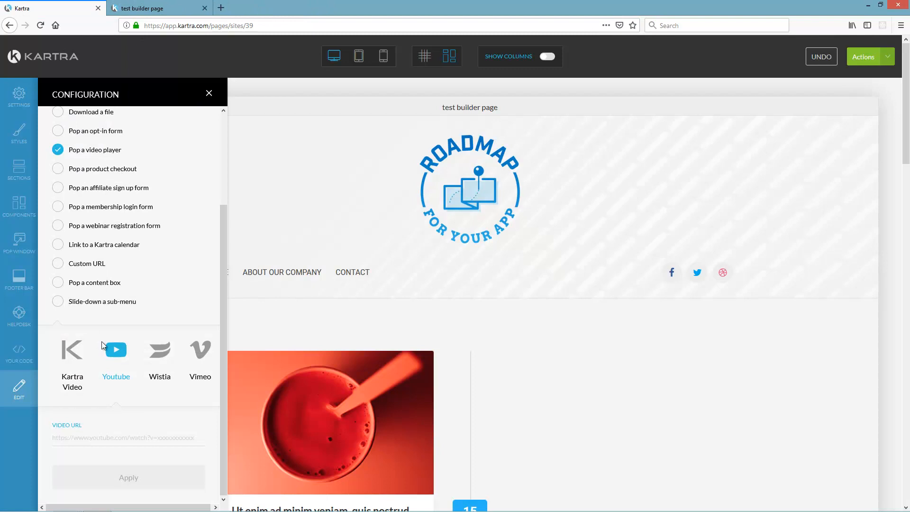
# - Paste the YouTube video URL into the menu link's video field and apply it
pyautogui.click(101, 437)
pyautogui.write('https://www.youtube.com/watch?v=2D7VmKTJUVk')
pyautogui.click(144, 476)
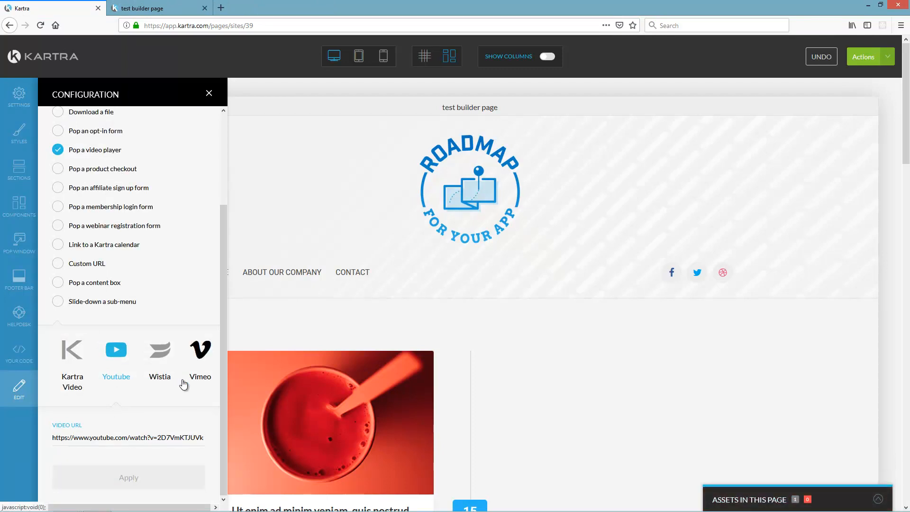
pyautogui.click(209, 94)
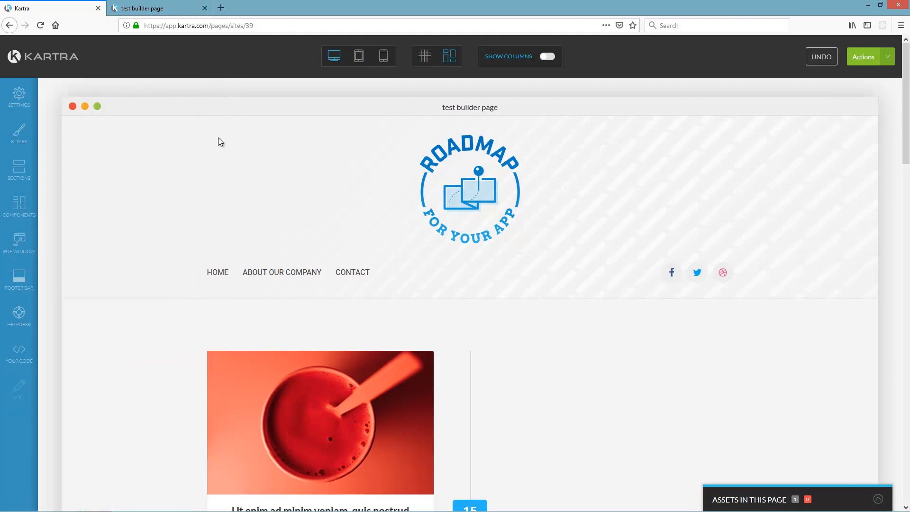
# - Change the first timeline badge date from 15 JAN 2018 to 2 JAN 2018
pyautogui.moveTo(273, 278)
pyautogui.scroll(-6, 186, 312)
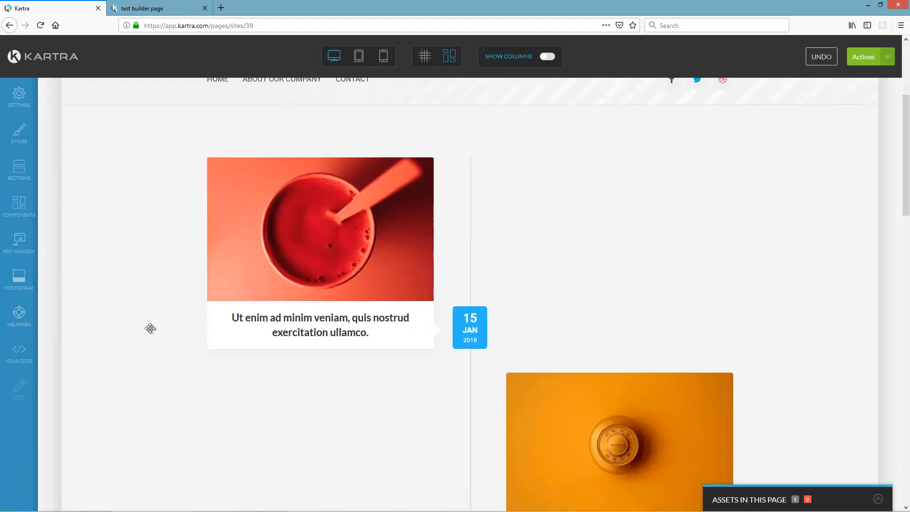
pyautogui.moveTo(469, 229)
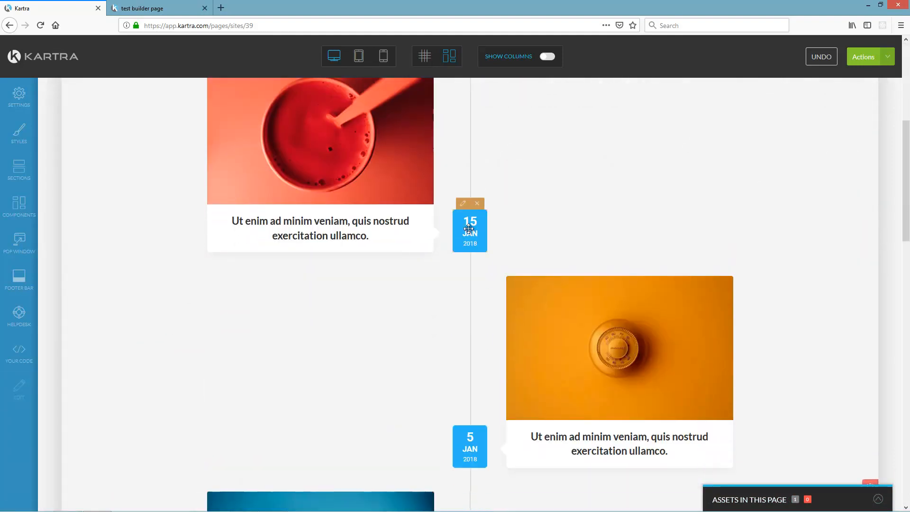
pyautogui.click(478, 229)
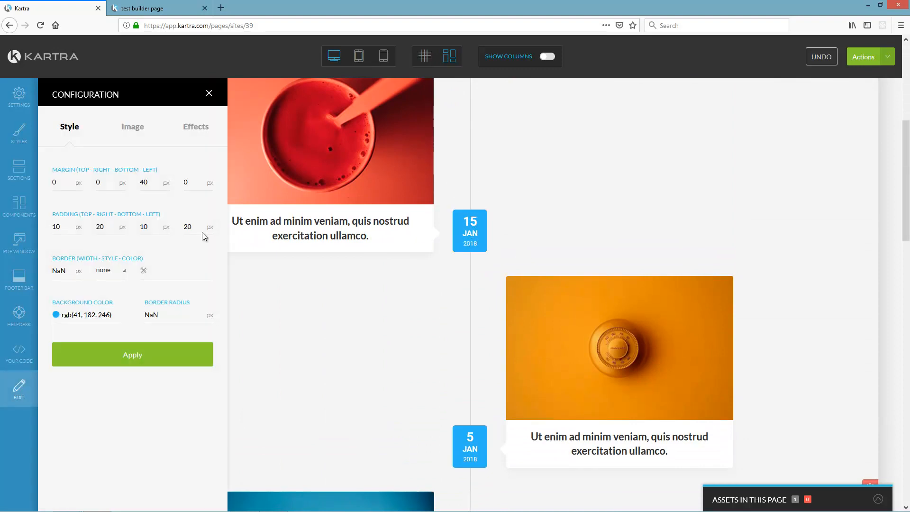
pyautogui.moveTo(467, 234)
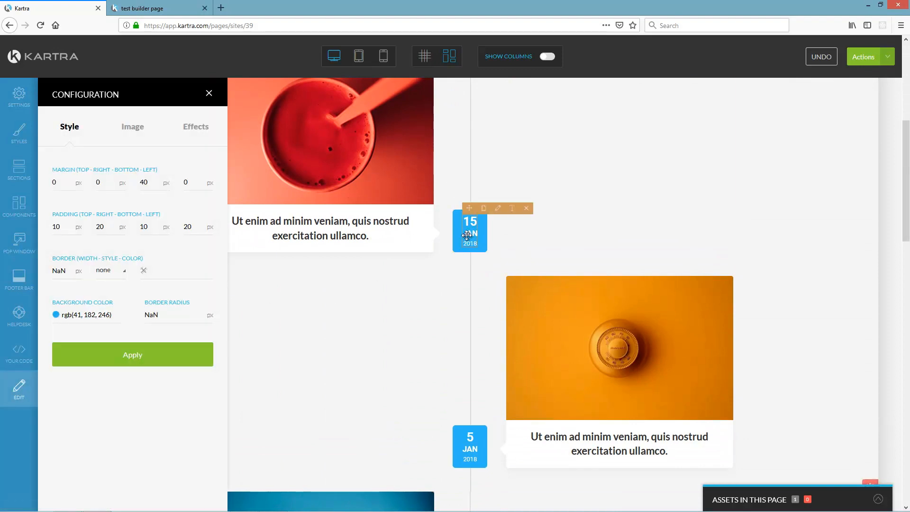
pyautogui.click(511, 208)
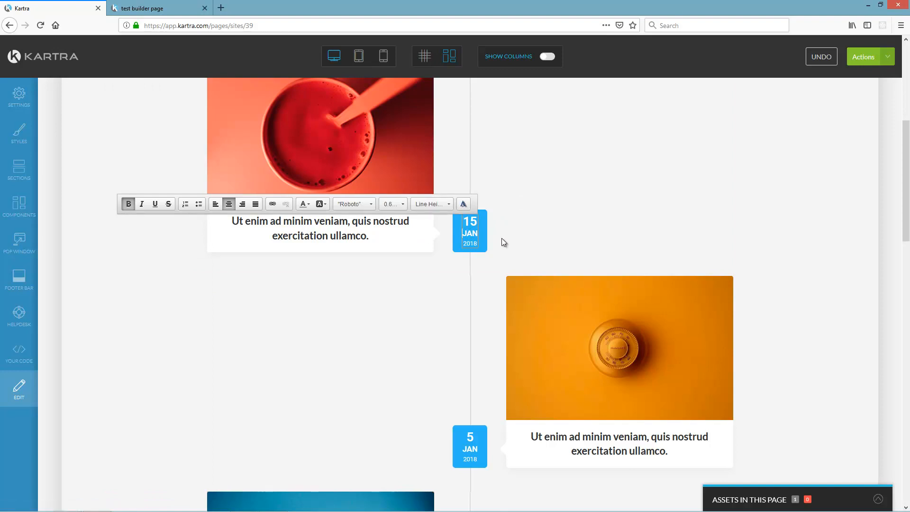
pyautogui.press('BackSpace')
pyautogui.press('BackSpace')
pyautogui.write('2')
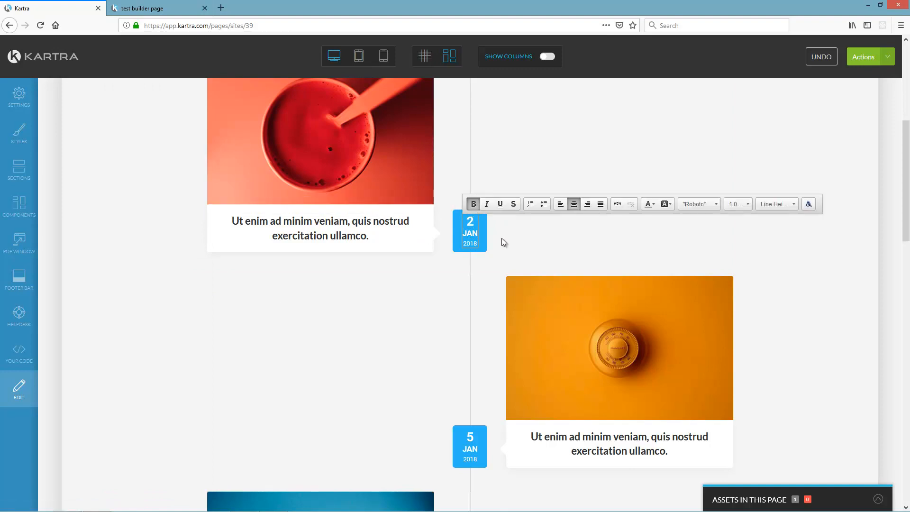
pyautogui.click(457, 323)
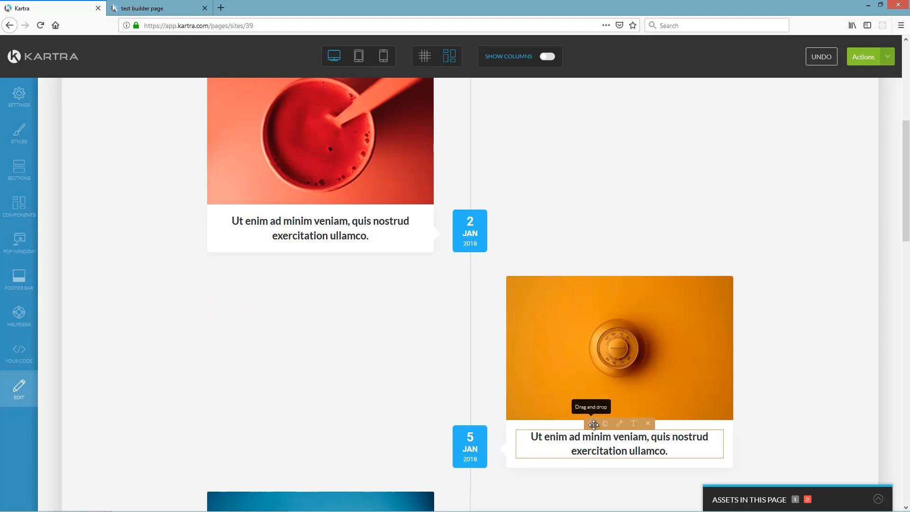
# - Move the orange 5 JAN photo and pink 16 DEC photo below their captions
pyautogui.moveTo(591, 271); pyautogui.dragTo(573, 452)
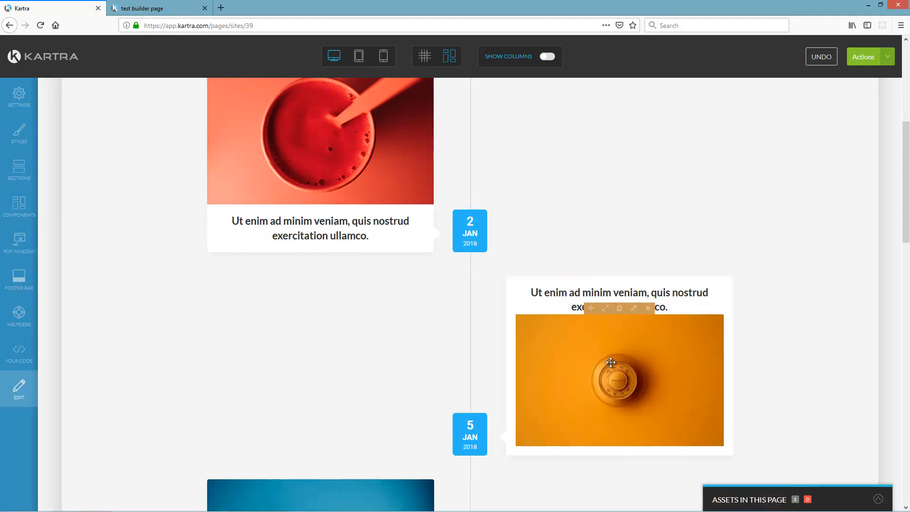
pyautogui.scroll(2, 425, 270)
pyautogui.scroll(-1, 339, 283)
pyautogui.scroll(-8, 638, 364)
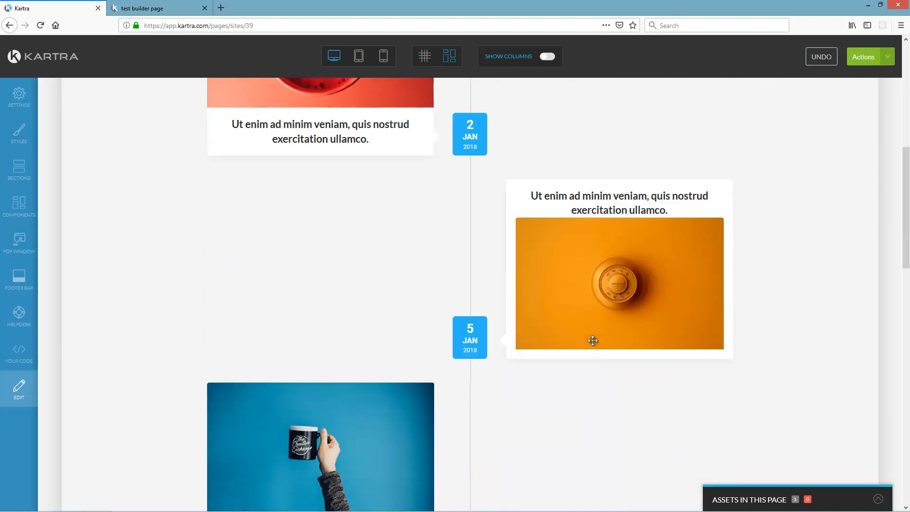
pyautogui.scroll(-2, 370, 320)
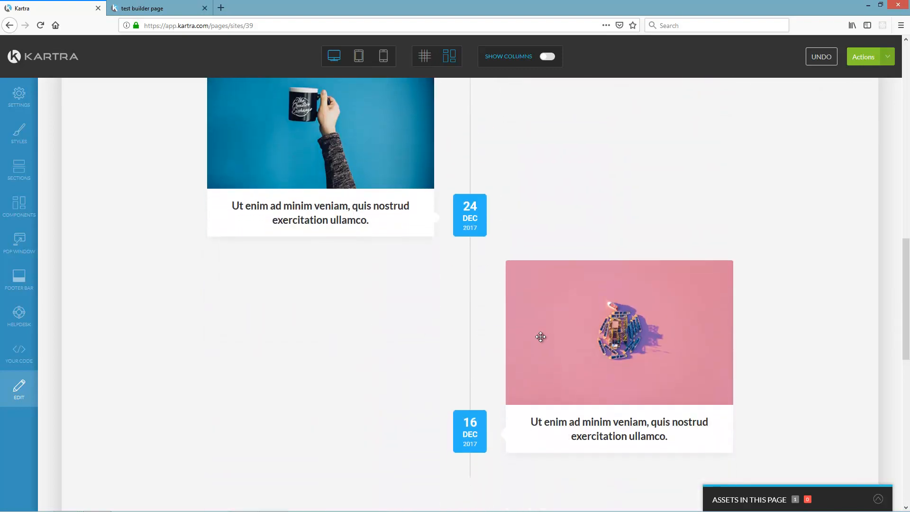
pyautogui.moveTo(621, 260)
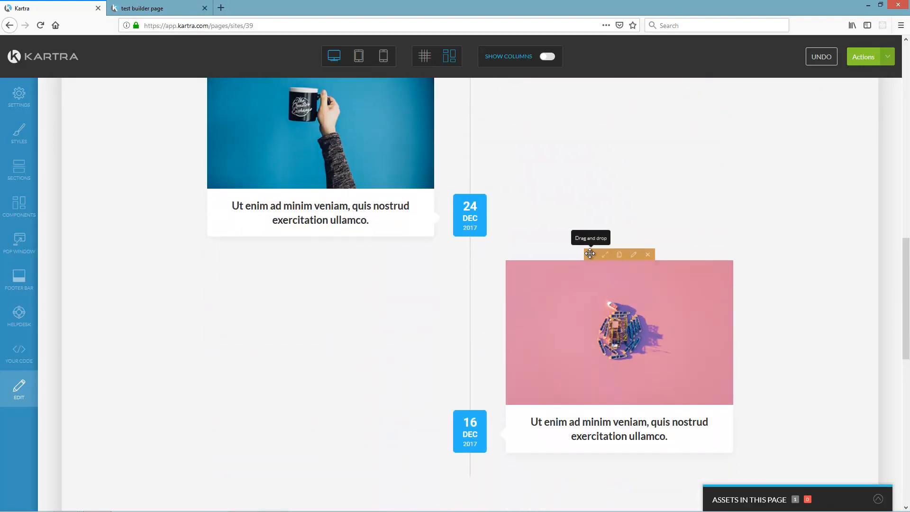
pyautogui.moveTo(591, 262); pyautogui.dragTo(586, 437)
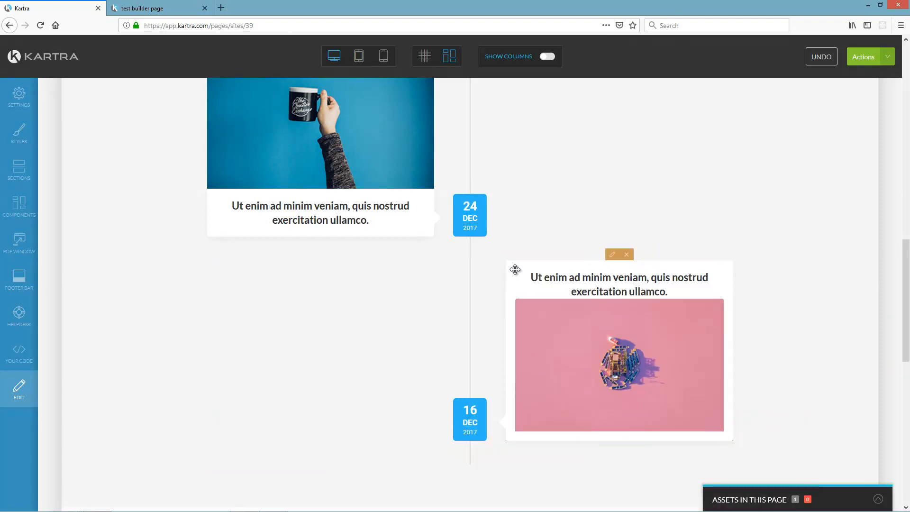
pyautogui.scroll(-3, 467, 309)
pyautogui.scroll(-4, 409, 324)
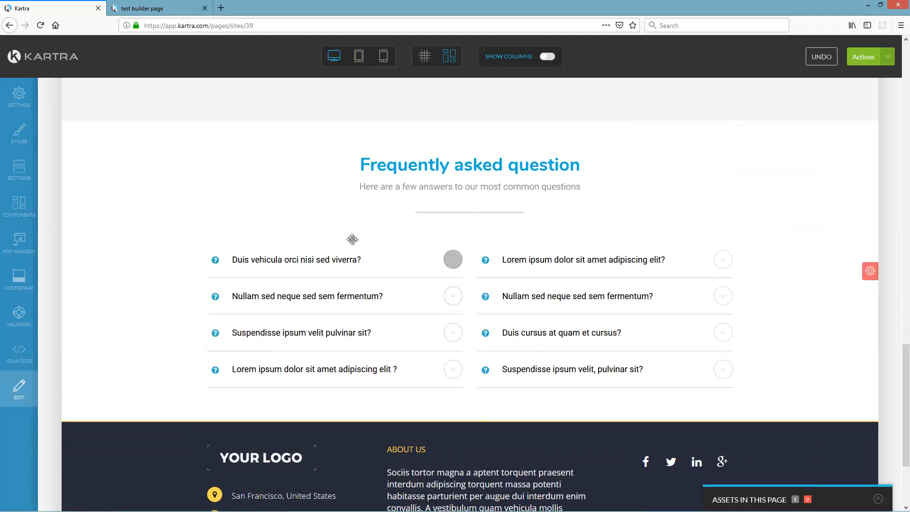
# - Rewrite the first FAQ question as 'How much does this cost?'
pyautogui.moveTo(331, 256)
pyautogui.click(336, 236)
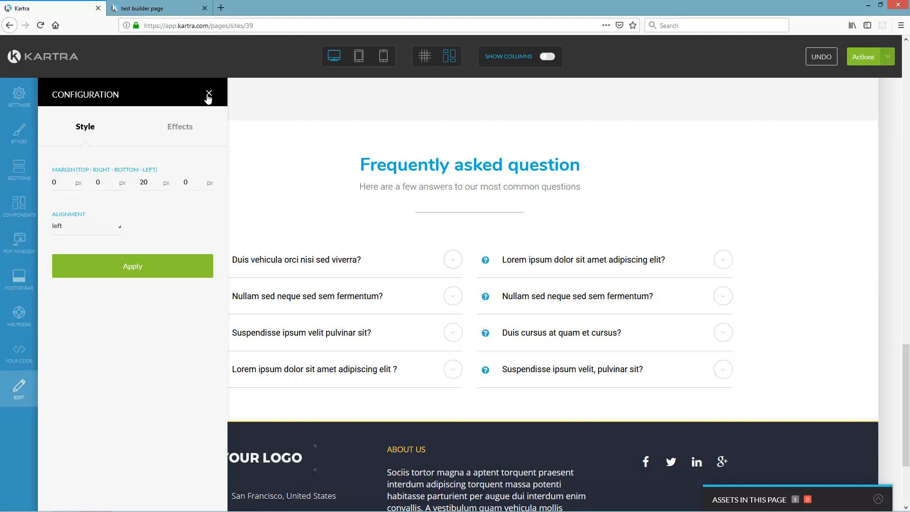
pyautogui.click(209, 94)
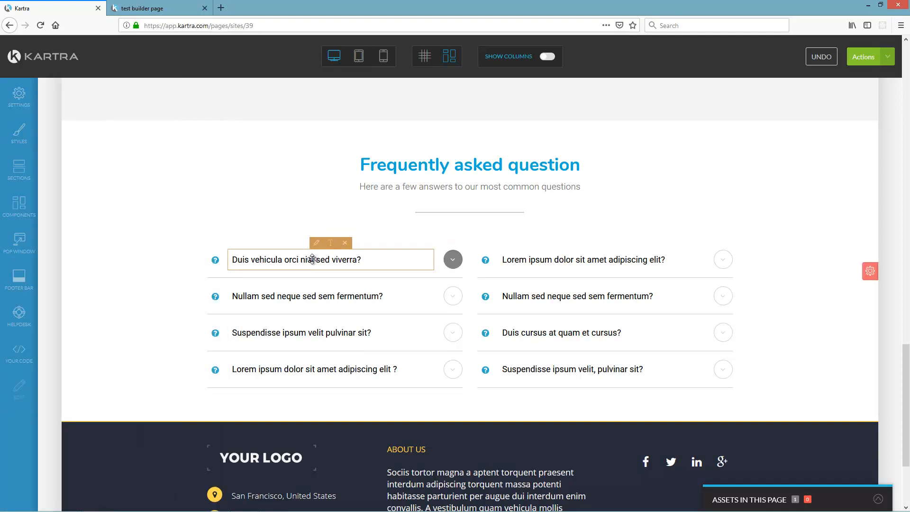
pyautogui.click(331, 249)
pyautogui.hotkey('ctrl', 'a')
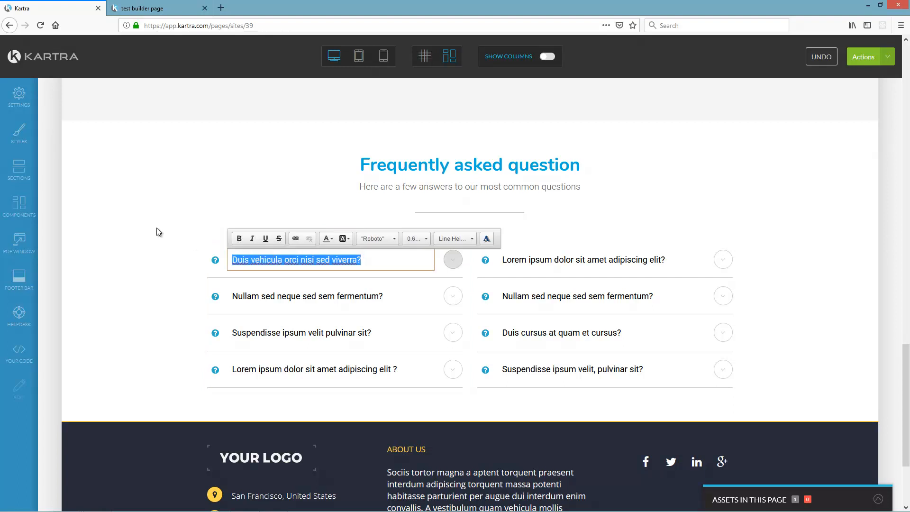
pyautogui.write('How much does this cost?')
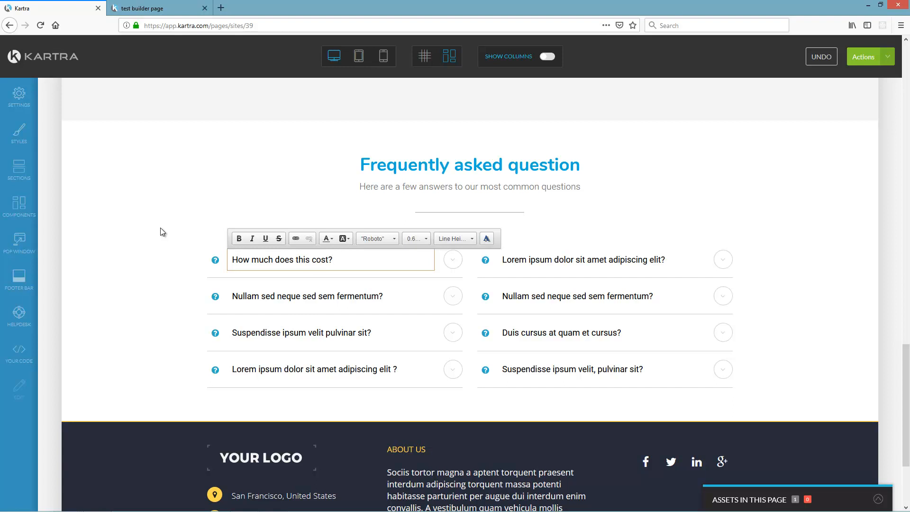
# - Replace its answer with 'We have not established pricing yet. For more information, please contact us.'
pyautogui.click(453, 260)
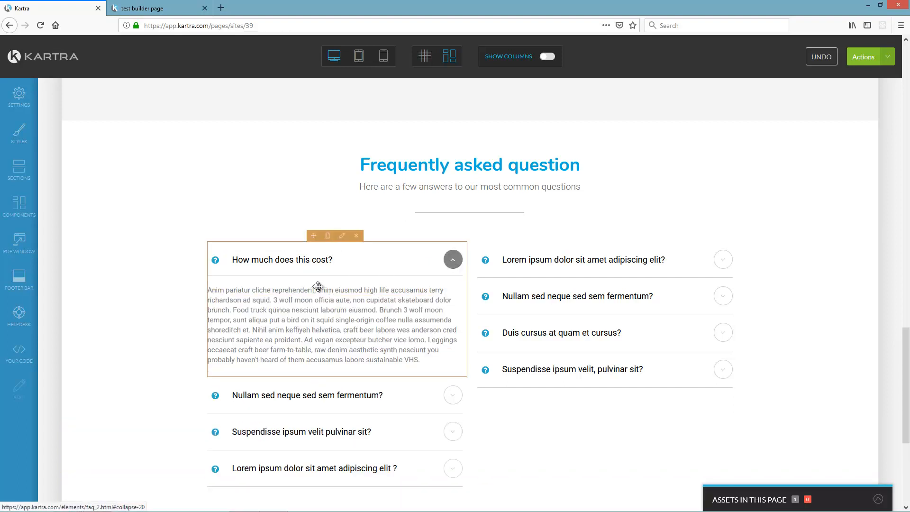
pyautogui.click(333, 265)
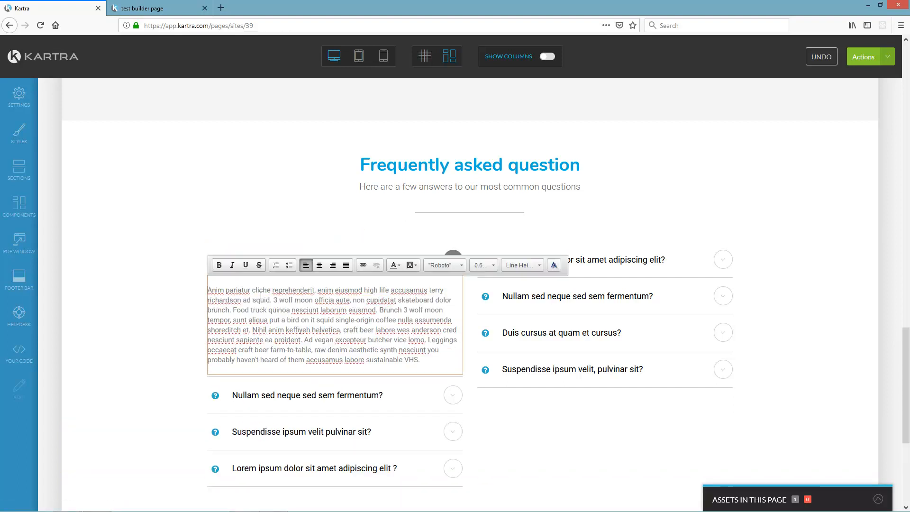
pyautogui.hotkey('ctrl', 'a')
pyautogui.write('WSe')
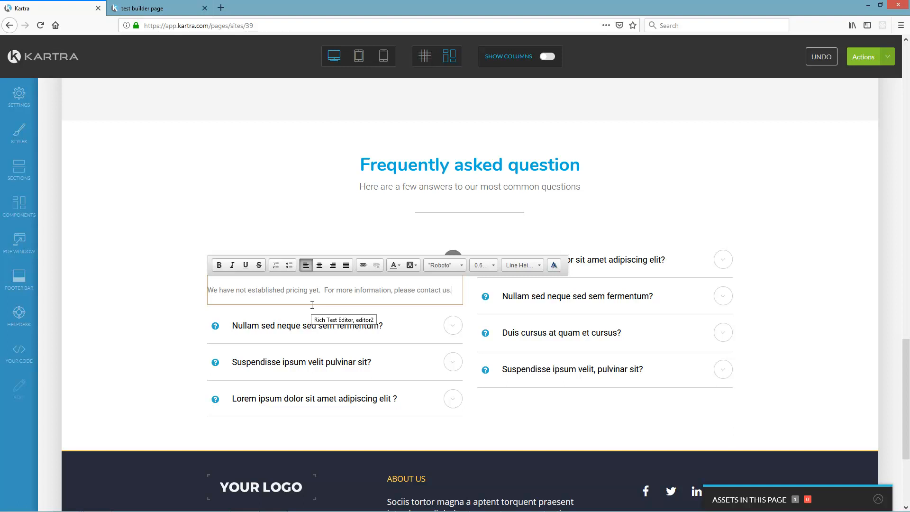
# - Turn 'contact us' into an e-mail link with the subject 'pricing?'
pyautogui.doubleClick(430, 290)
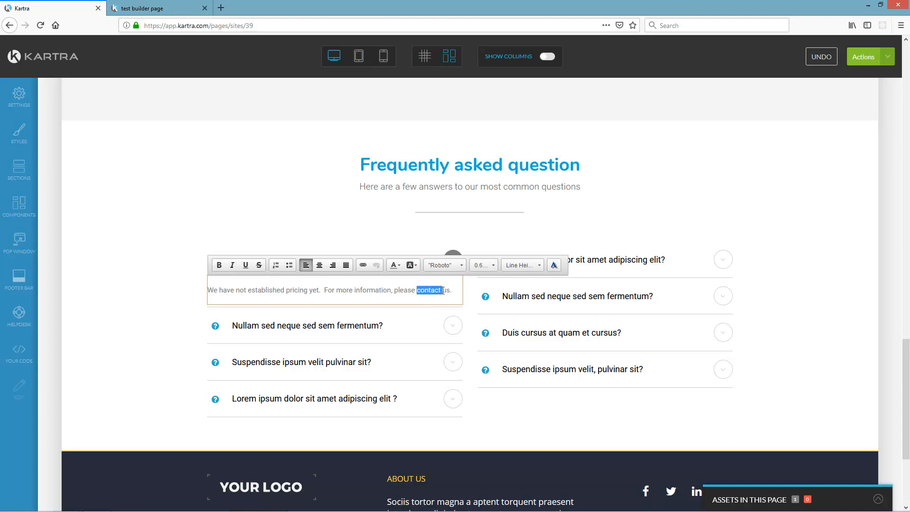
pyautogui.click(362, 266)
pyautogui.click(429, 260)
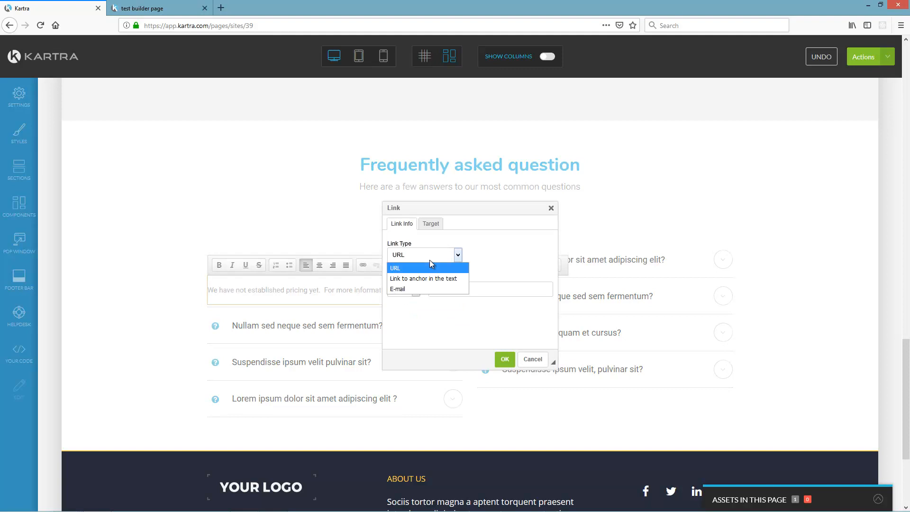
pyautogui.click(414, 288)
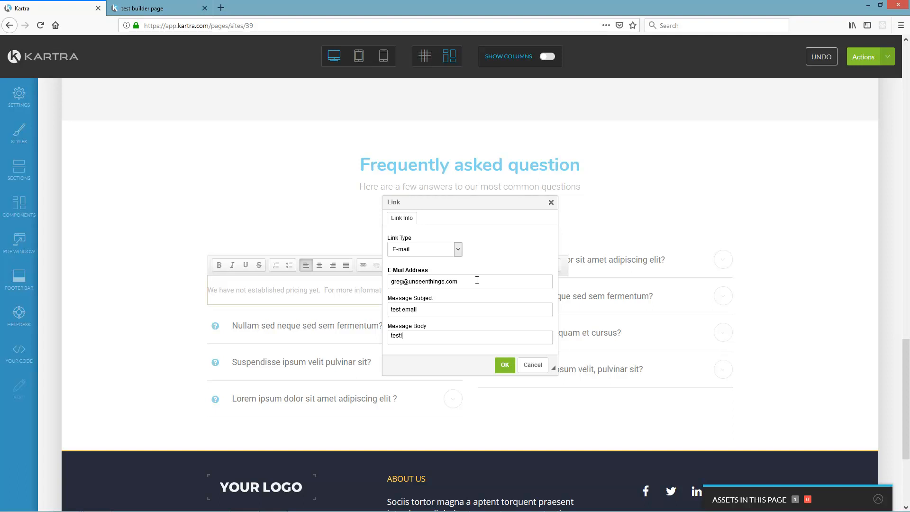
pyautogui.hotkey('shift', 'Tab')
pyautogui.write('pricing?')
pyautogui.tripleClick(456, 335)
pyautogui.click(502, 366)
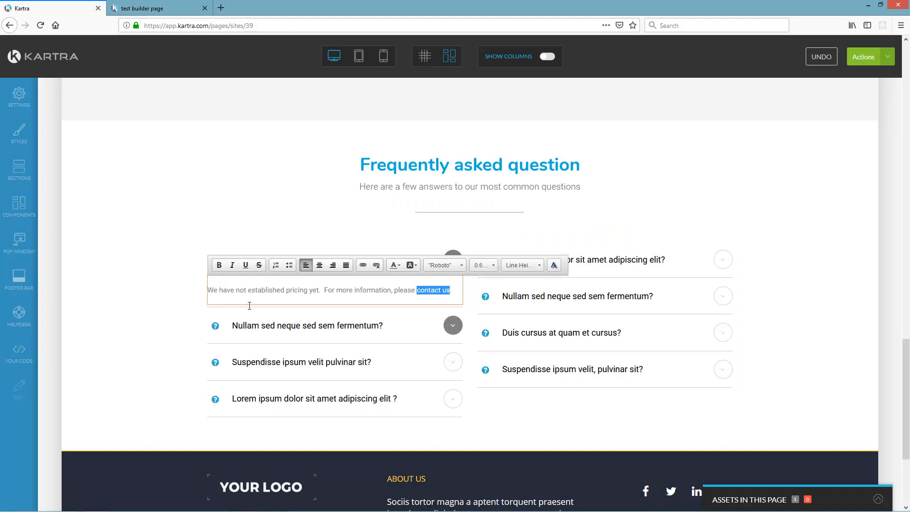
pyautogui.click(658, 228)
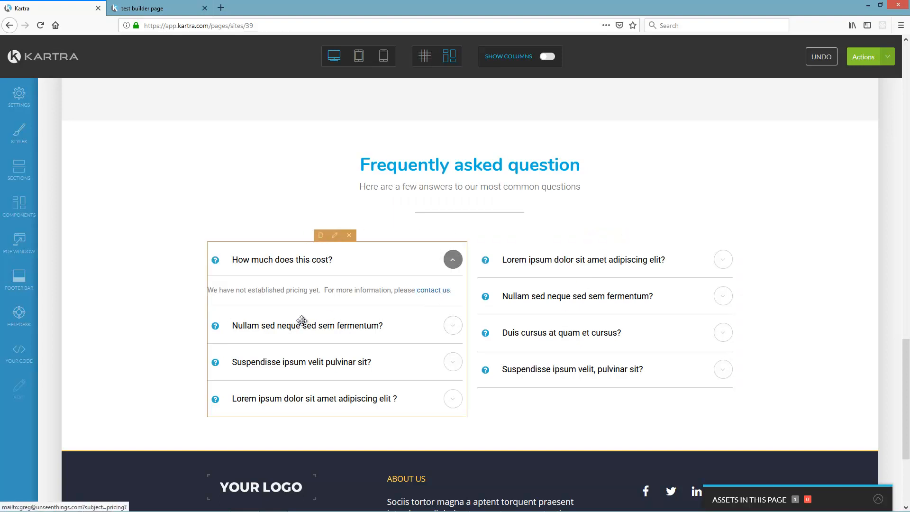
# - Undo moving the footer's YOUR LOGO block and scroll back to the page header
pyautogui.scroll(-3, 294, 327)
pyautogui.scroll(-1, 294, 338)
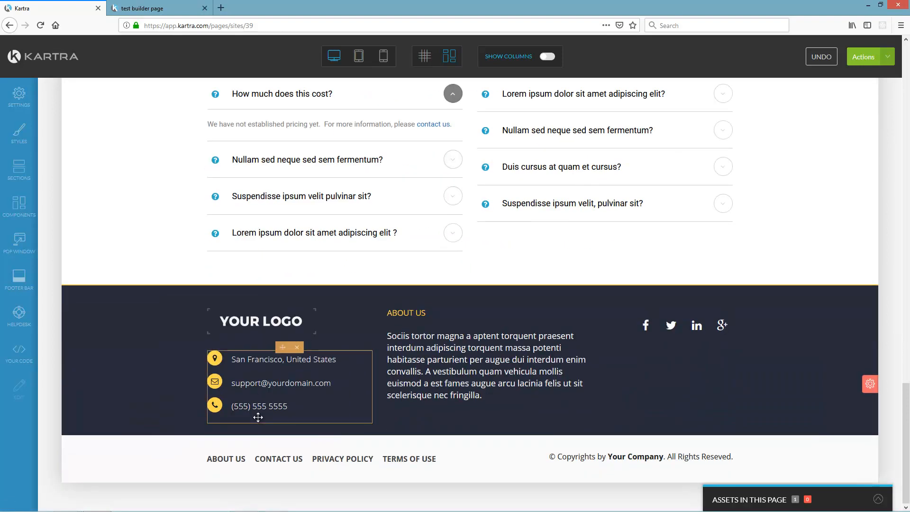
pyautogui.moveTo(265, 321)
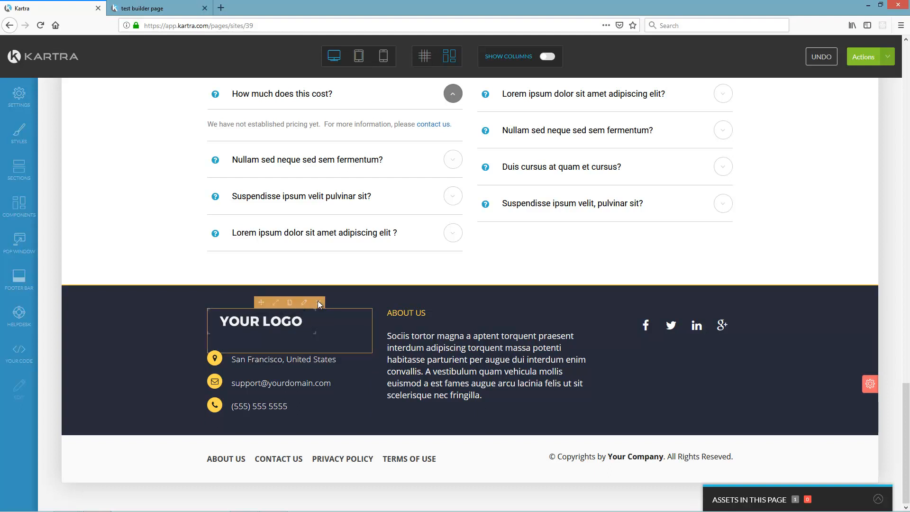
pyautogui.moveTo(319, 305); pyautogui.dragTo(296, 343)
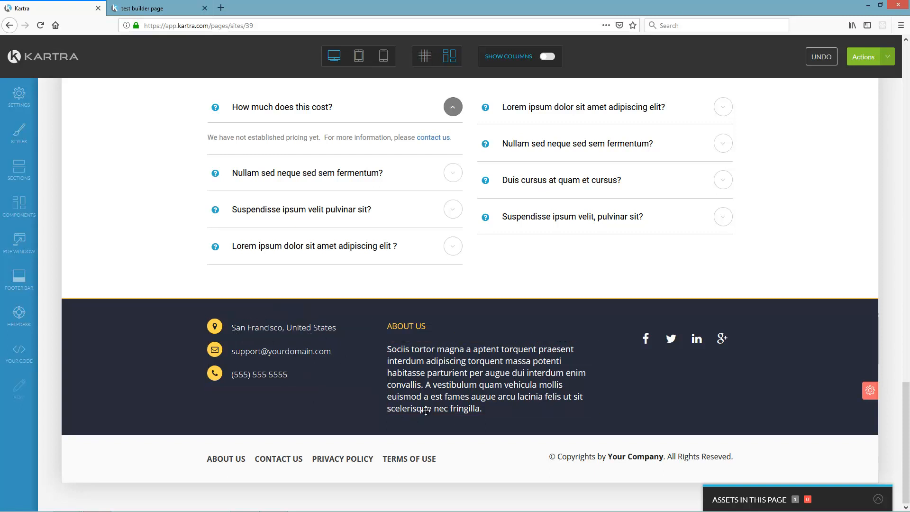
pyautogui.click(827, 60)
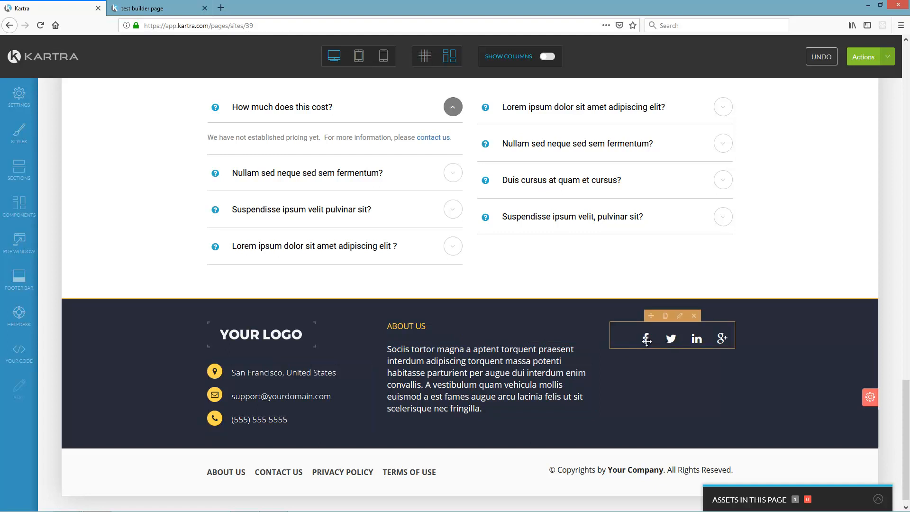
pyautogui.moveTo(906, 415); pyautogui.dragTo(869, 81)
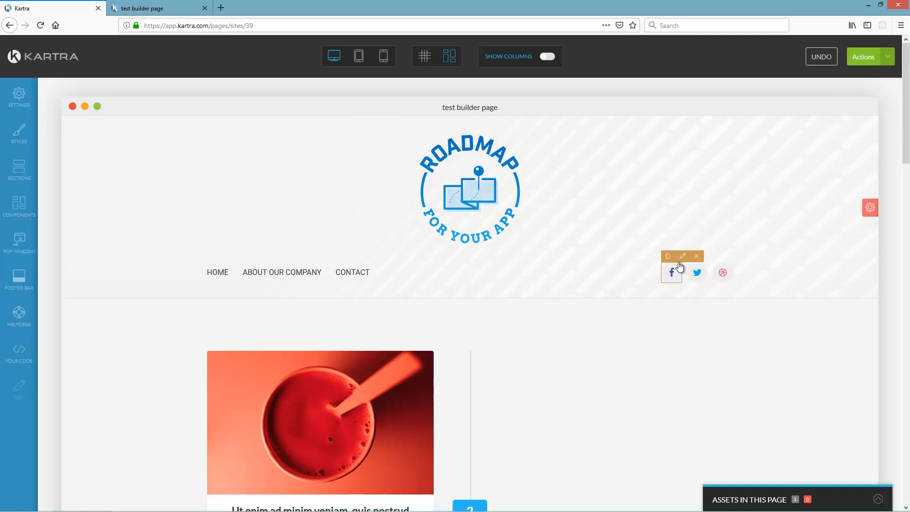
# - Link the header Facebook icon to facebook.com/unseenthings, opening in a new tab
pyautogui.click(683, 259)
pyautogui.click(130, 127)
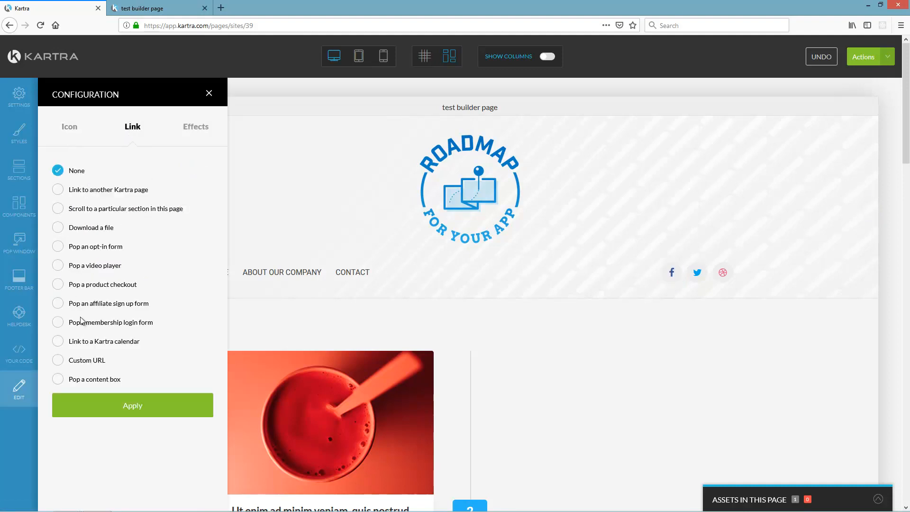
pyautogui.click(58, 362)
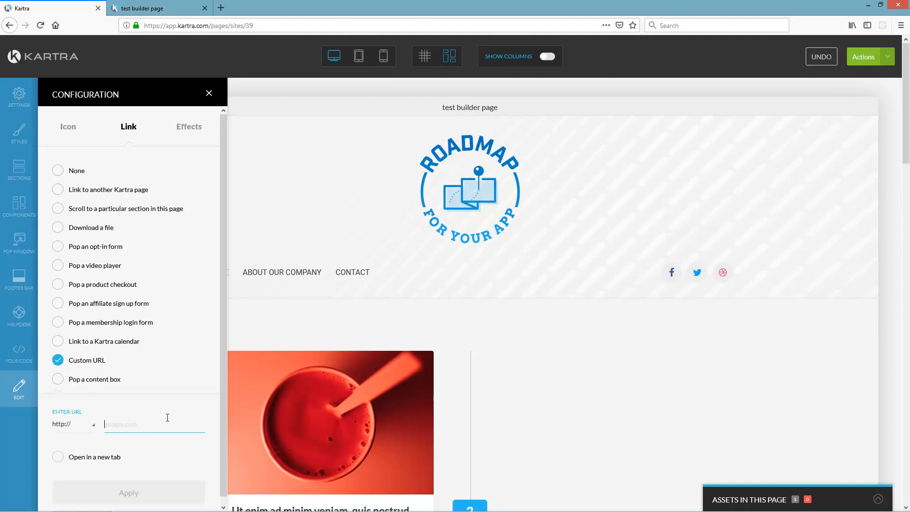
pyautogui.write('facebook.com/unseenthings')
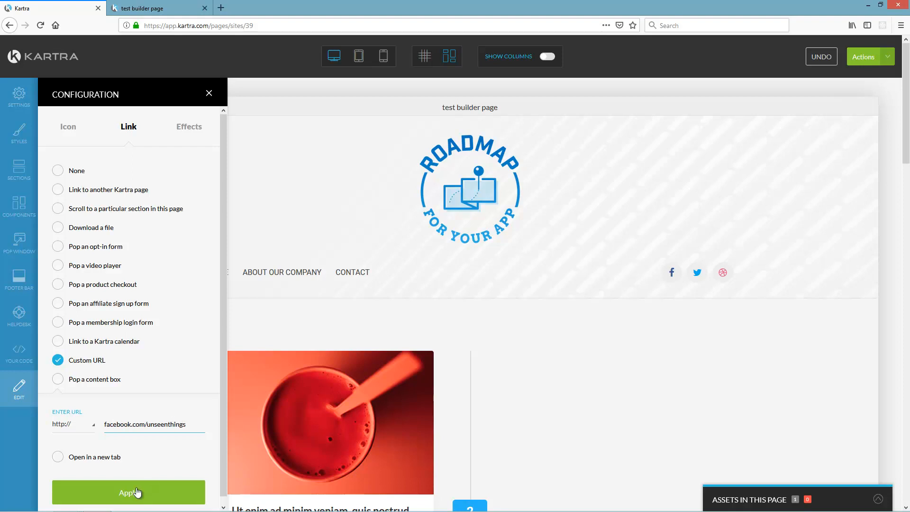
pyautogui.click(58, 457)
pyautogui.click(126, 490)
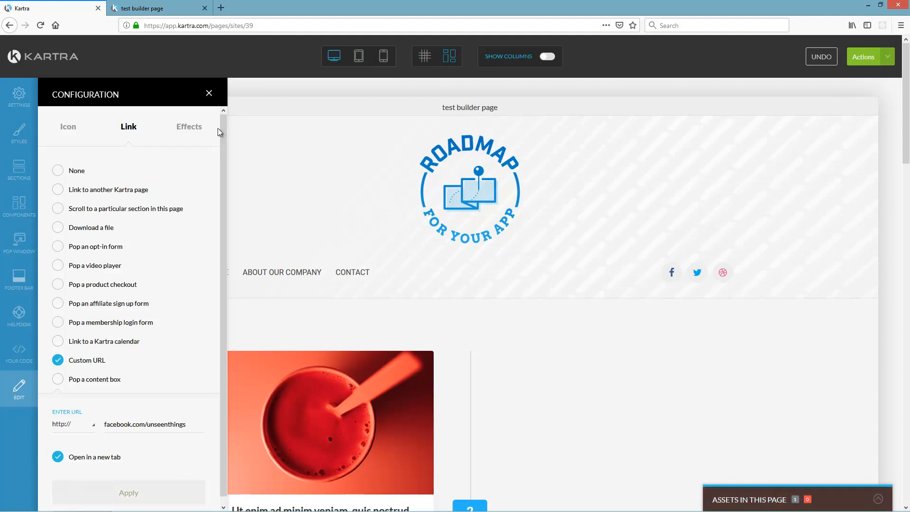
pyautogui.click(209, 94)
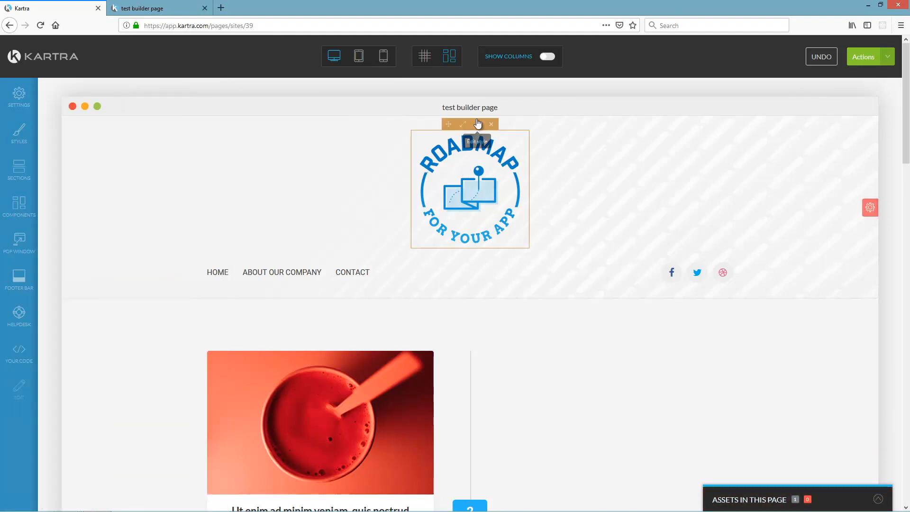
# - Swap the header logo for the Unseen Things image from the Image Library
pyautogui.click(480, 127)
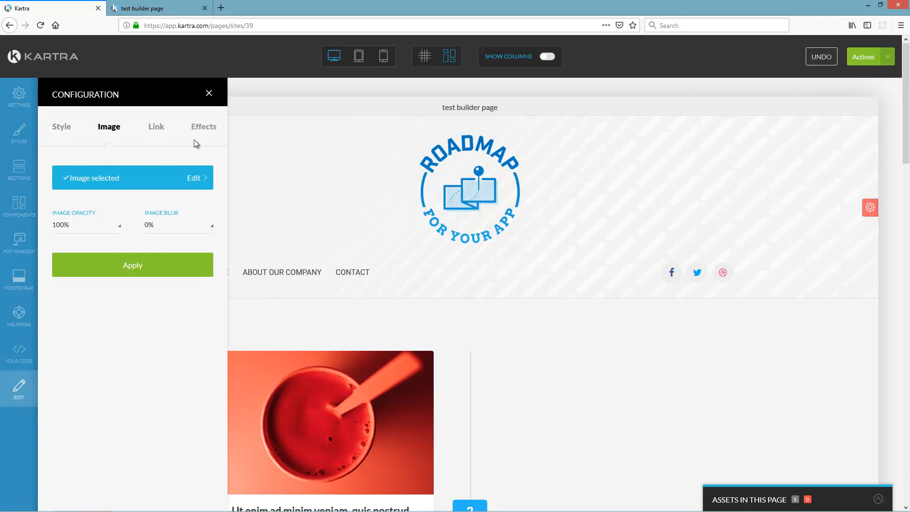
pyautogui.click(156, 126)
pyautogui.click(120, 131)
pyautogui.click(121, 177)
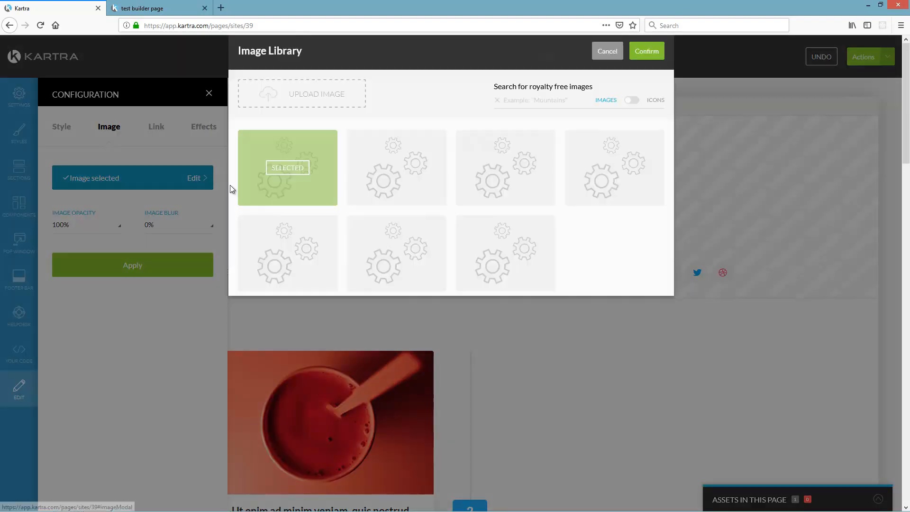
pyautogui.click(529, 265)
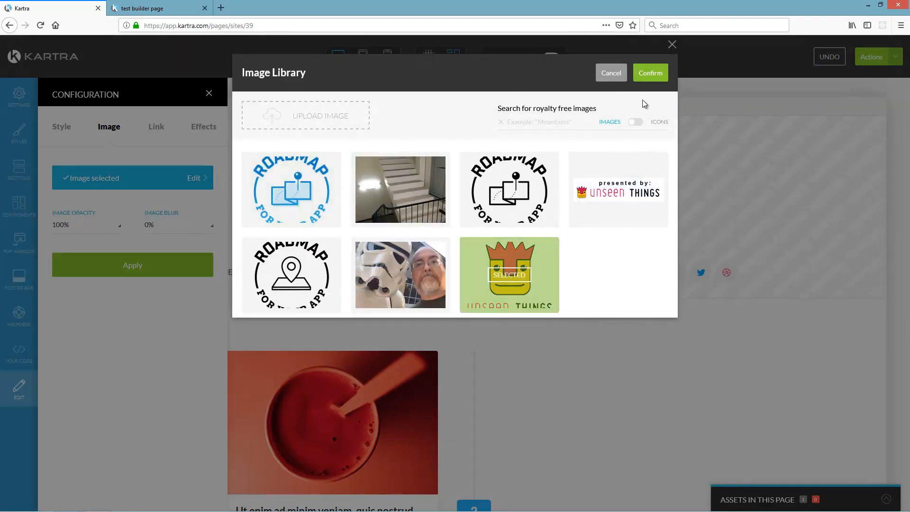
pyautogui.click(653, 76)
pyautogui.click(135, 266)
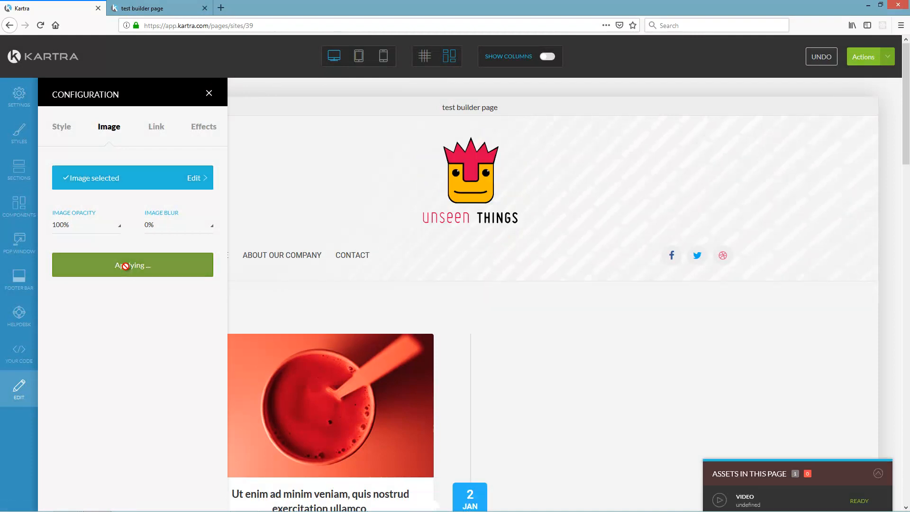
pyautogui.click(211, 92)
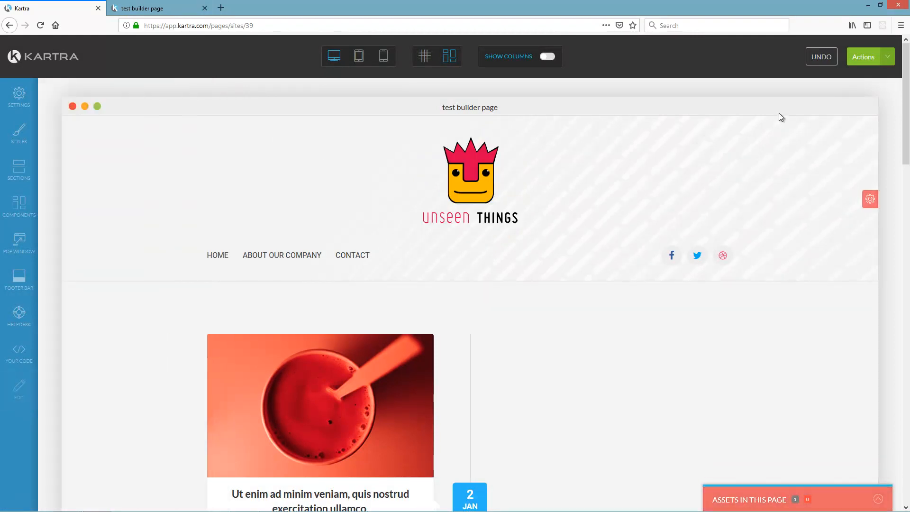
pyautogui.click(888, 58)
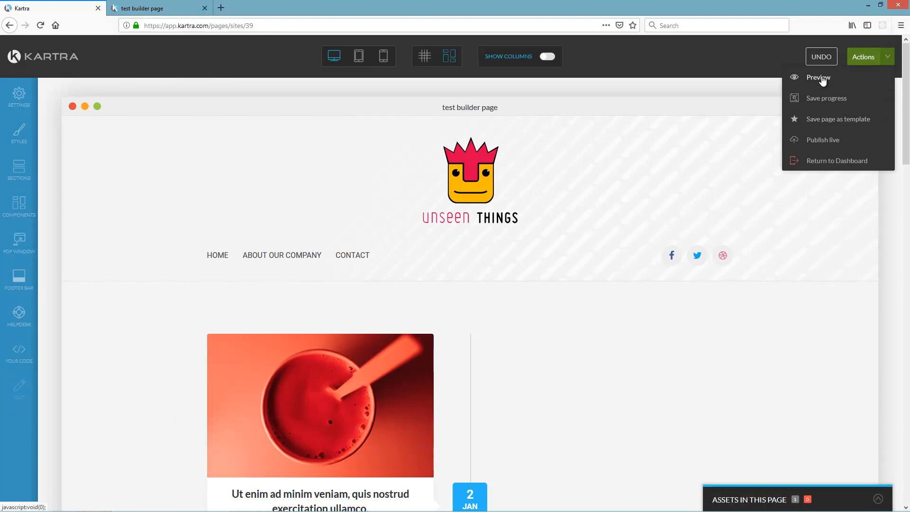
# - Publish the test builder page live, copy its page link, and load it in a new tab
pyautogui.click(823, 141)
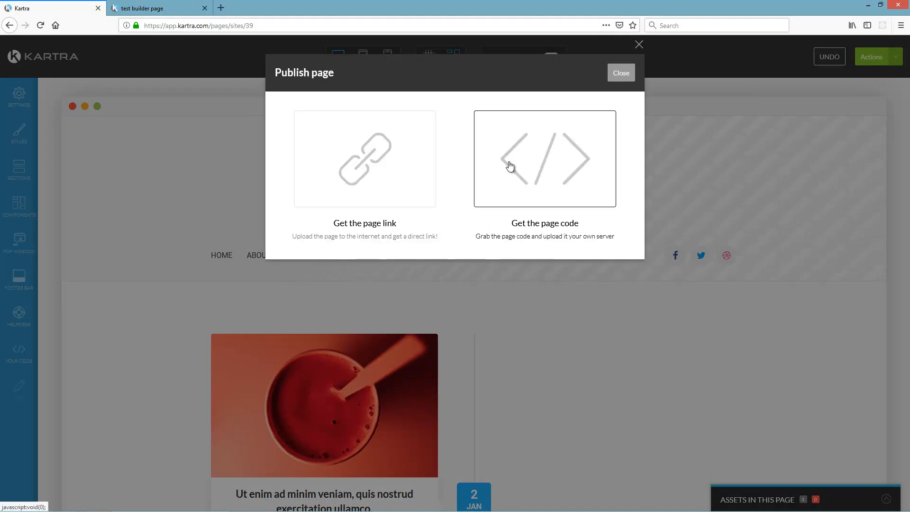
pyautogui.click(363, 171)
pyautogui.moveTo(408, 300); pyautogui.dragTo(271, 294)
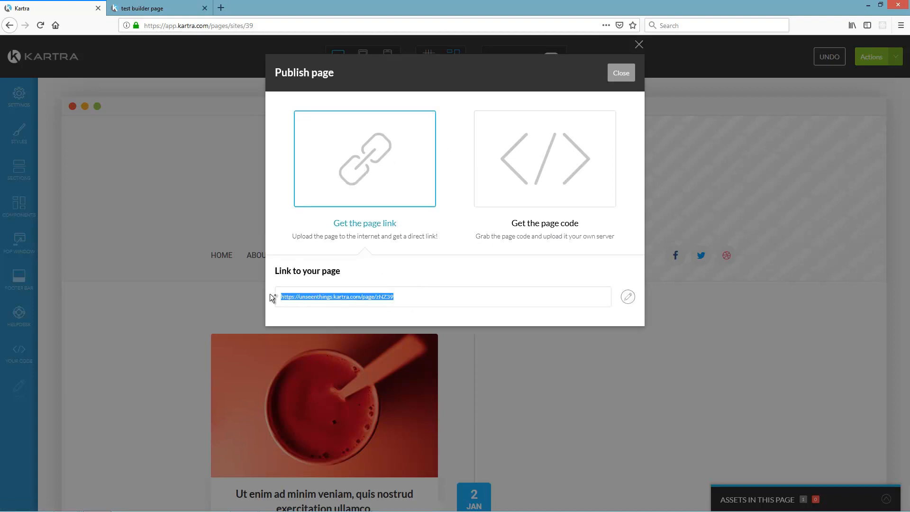
pyautogui.hotkey('ctrl', 'c')
pyautogui.hotkey('ctrl', 't')
pyautogui.hotkey('ctrl', 'v')
pyautogui.press('Return')
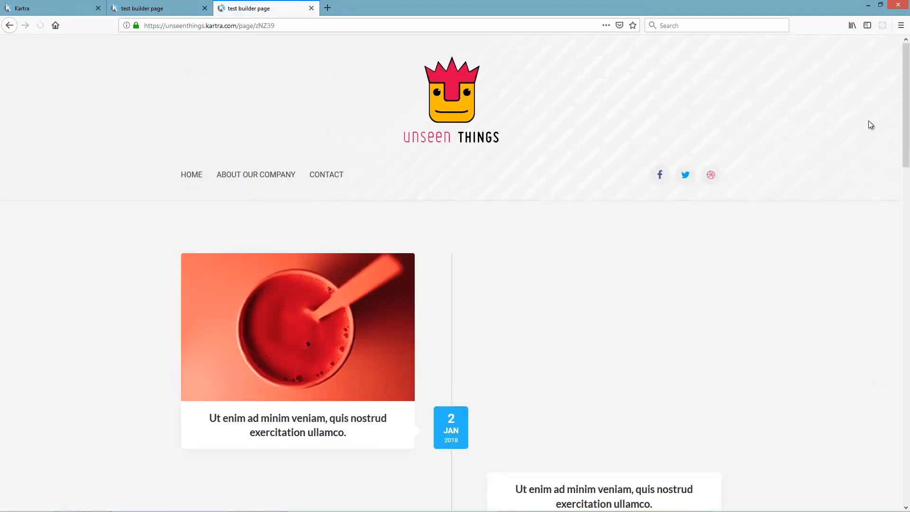
# - Test the live page's Facebook icon link, then close the Facebook tab
pyautogui.moveTo(906, 93); pyautogui.dragTo(905, 71)
pyautogui.click(659, 176)
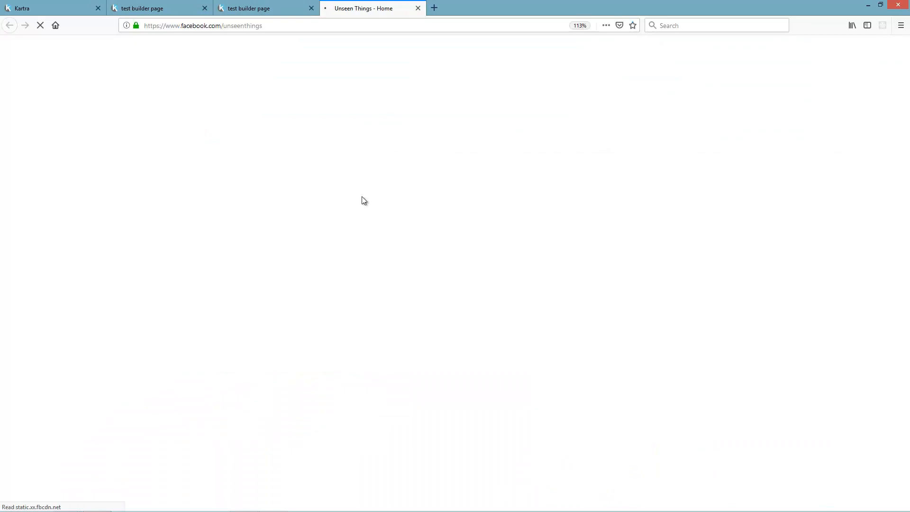
pyautogui.click(418, 8)
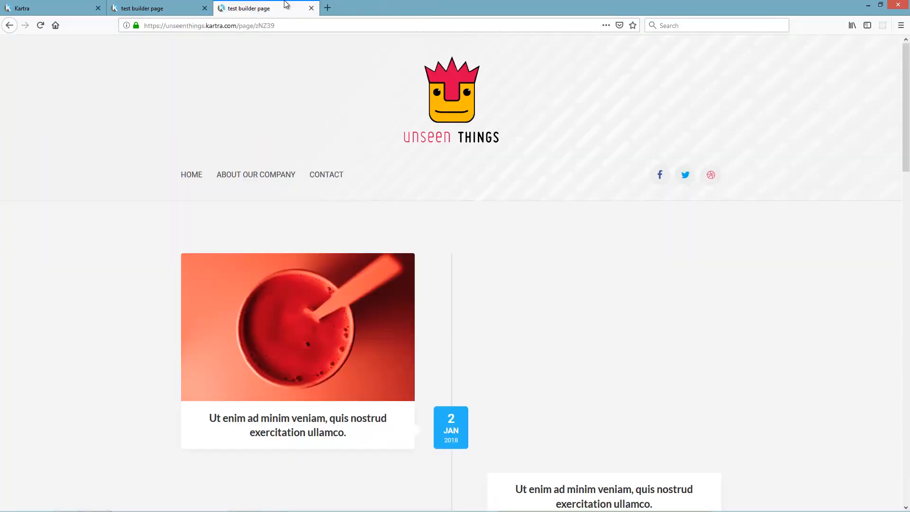
# - Play the About Our Company video popup, close it, and scroll down to the FAQ
pyautogui.scroll(-3, 213, 235)
pyautogui.scroll(3, 297, 197)
pyautogui.click(265, 175)
pyautogui.click(429, 164)
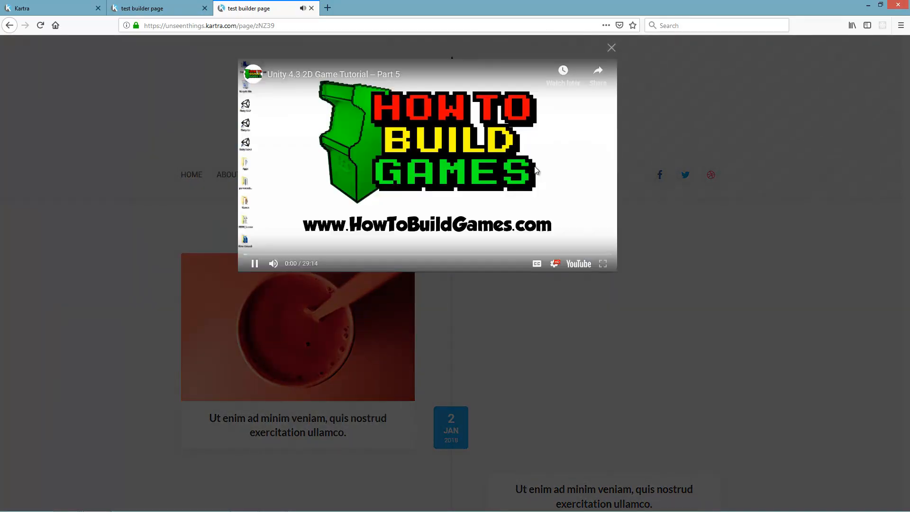
pyautogui.click(611, 48)
pyautogui.scroll(-7, 306, 228)
pyautogui.scroll(-10, 306, 231)
pyautogui.scroll(4, 521, 236)
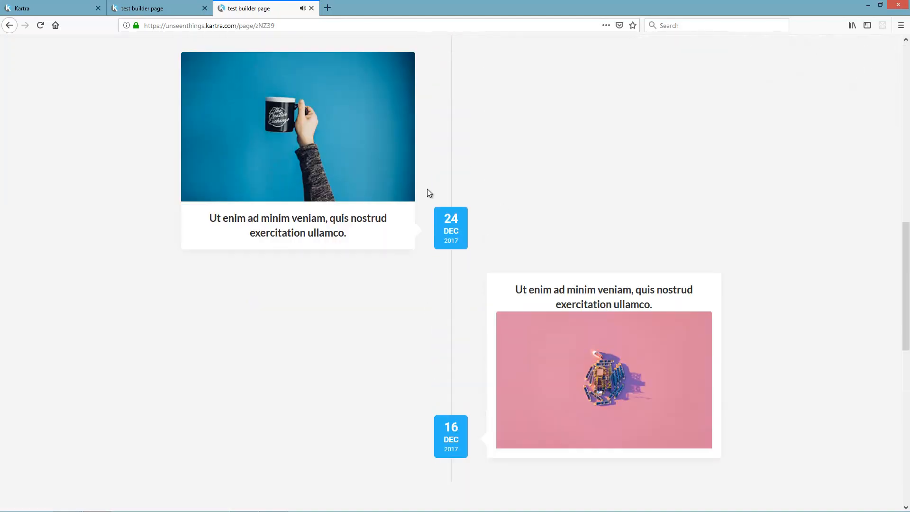
pyautogui.scroll(-10, 399, 269)
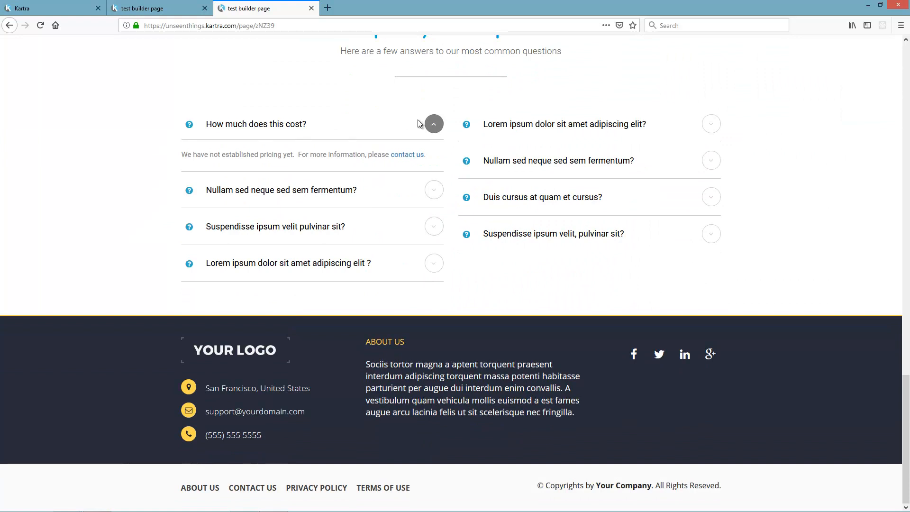
# - Toggle the pricing FAQ answer and check its contact us email draft, then return to the top
pyautogui.click(431, 119)
pyautogui.click(432, 152)
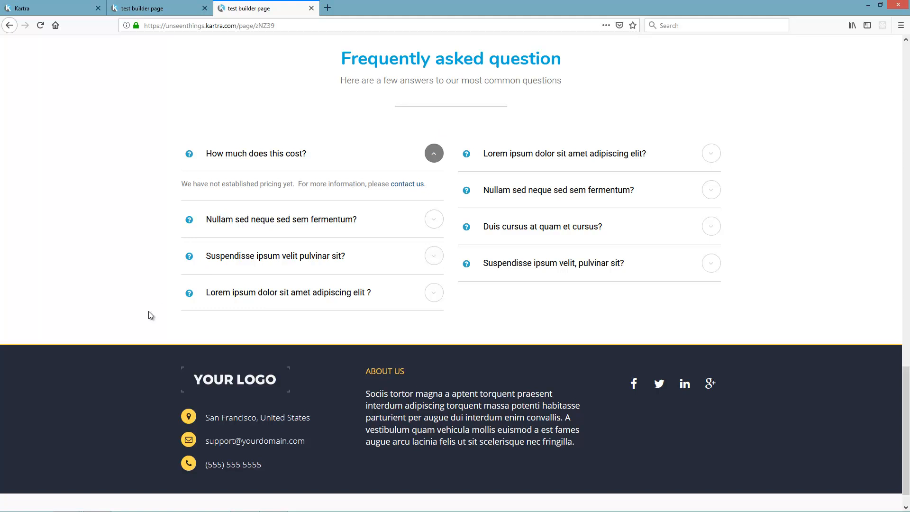
pyautogui.scroll(8, 152, 315)
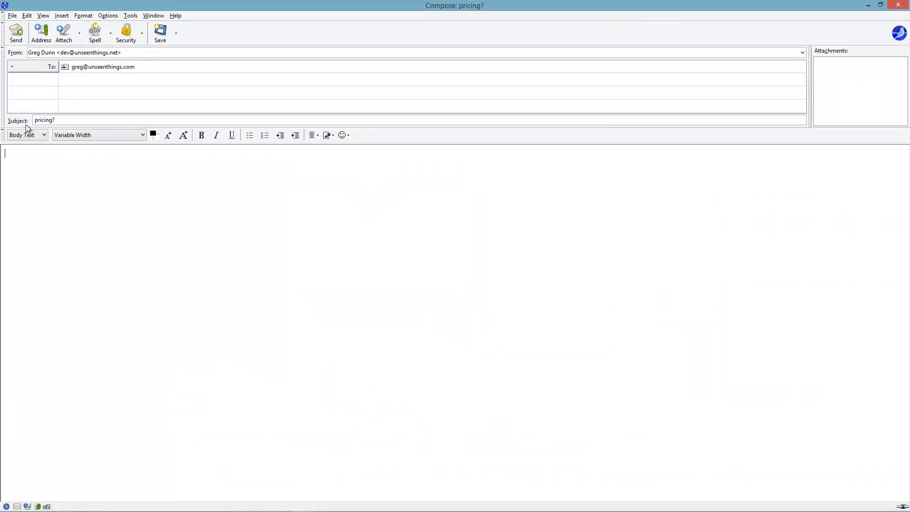
pyautogui.click(898, 5)
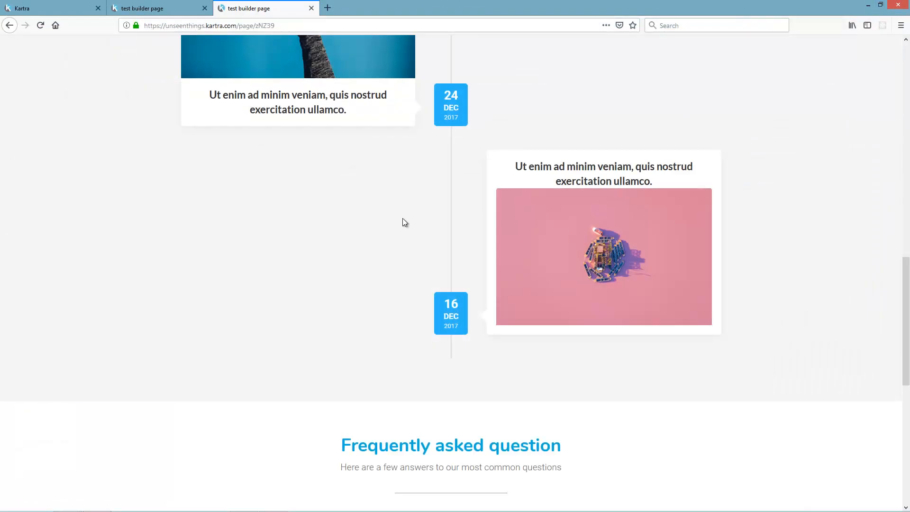
pyautogui.scroll(10, 355, 275)
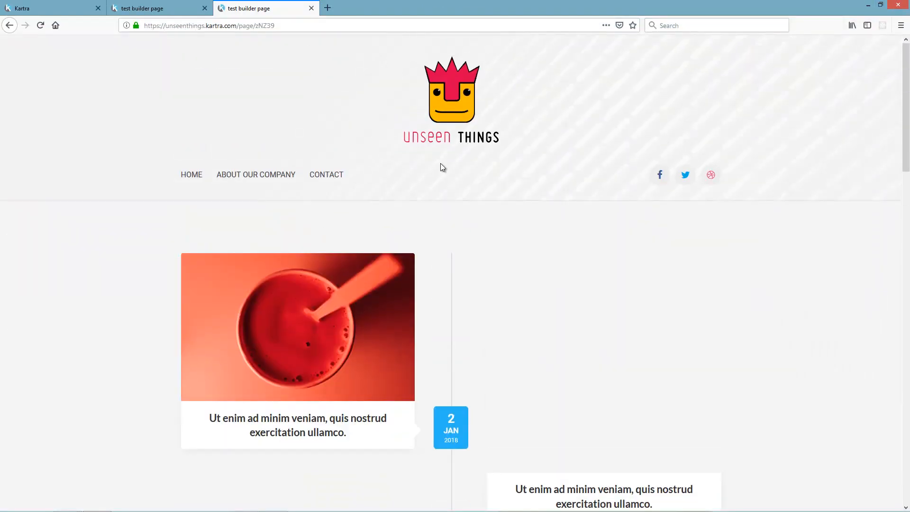
# - Back in the editor, get the page's embed code and save the page files as a zip archive
pyautogui.click(61, 4)
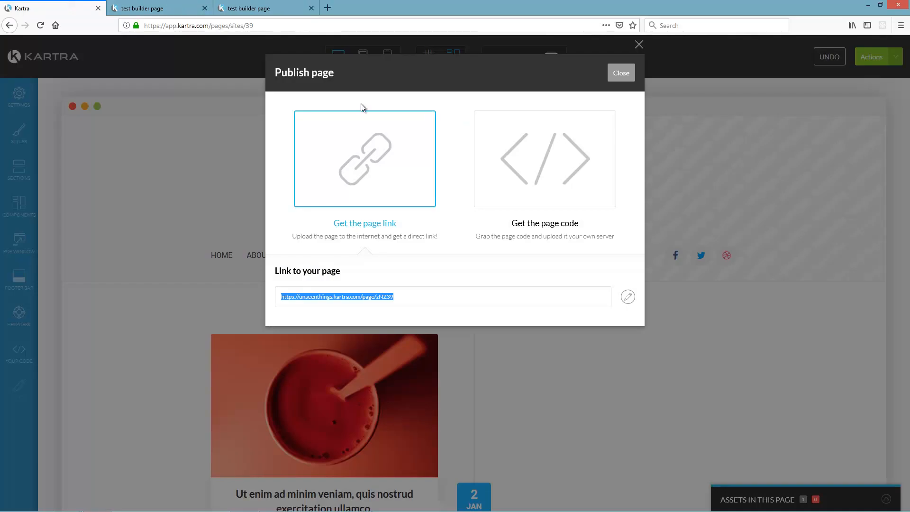
pyautogui.click(549, 161)
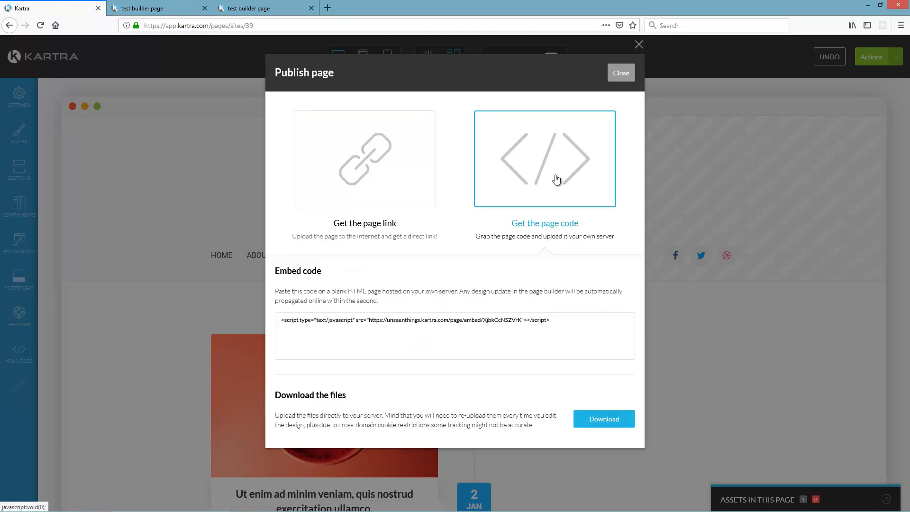
pyautogui.moveTo(559, 326); pyautogui.dragTo(274, 324)
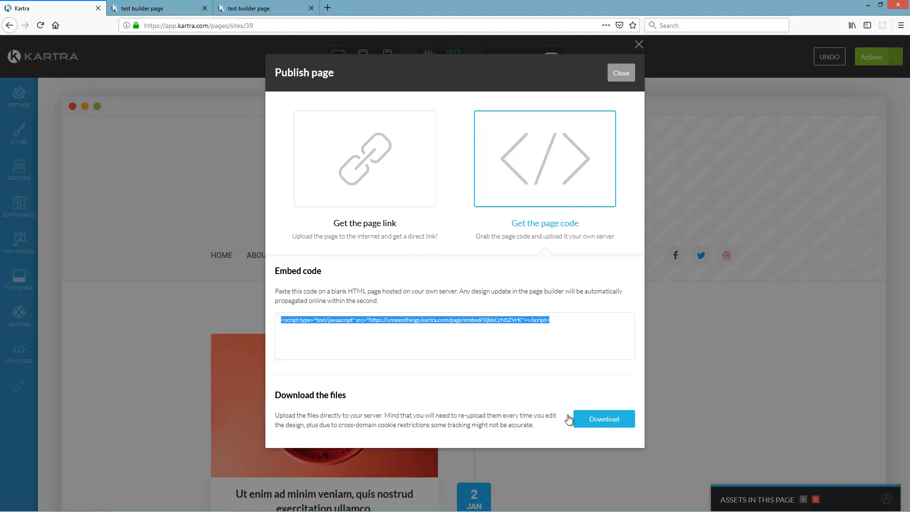
pyautogui.click(598, 418)
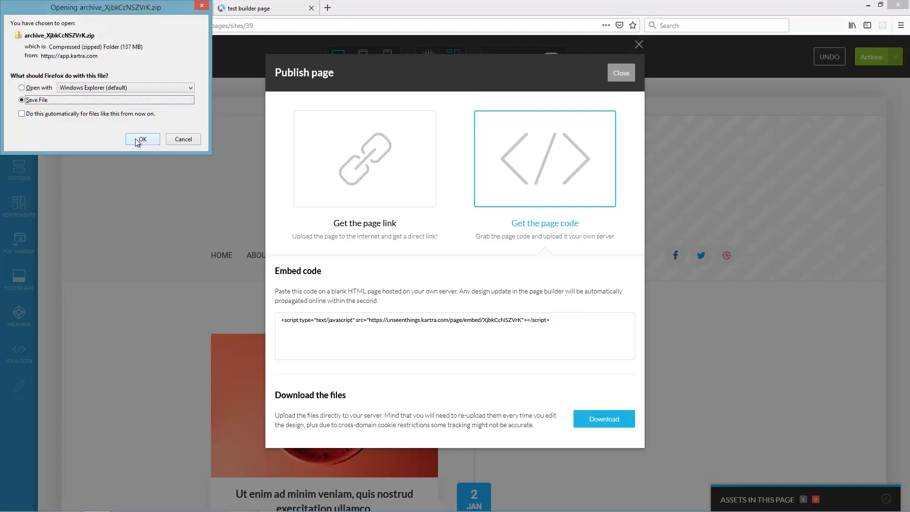
pyautogui.click(142, 139)
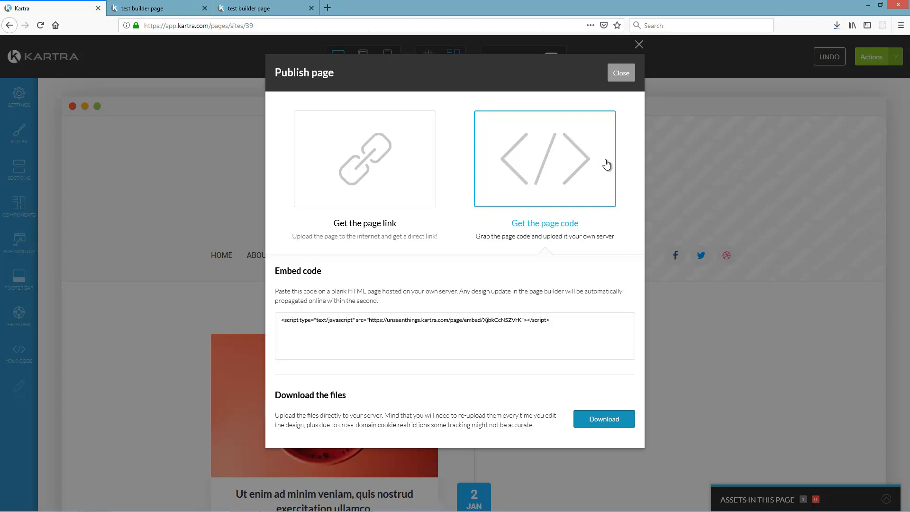
pyautogui.click(625, 74)
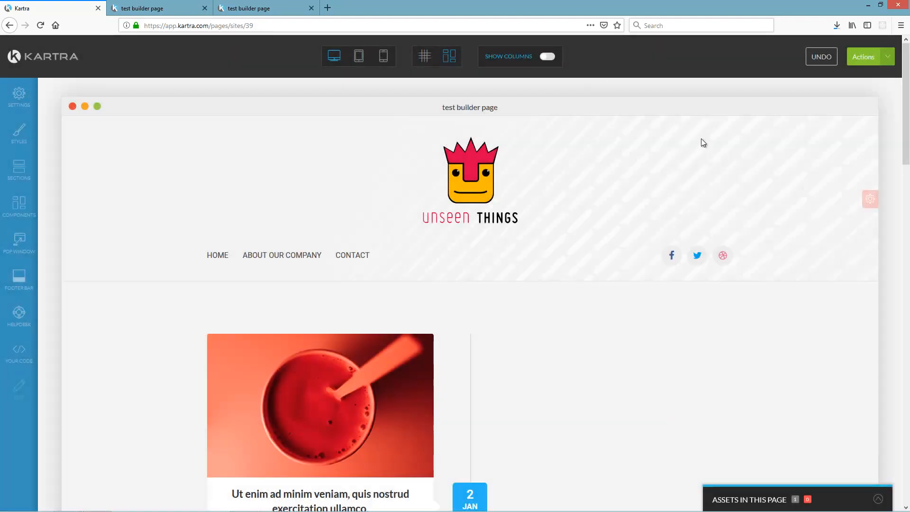
pyautogui.click(551, 58)
pyautogui.click(550, 57)
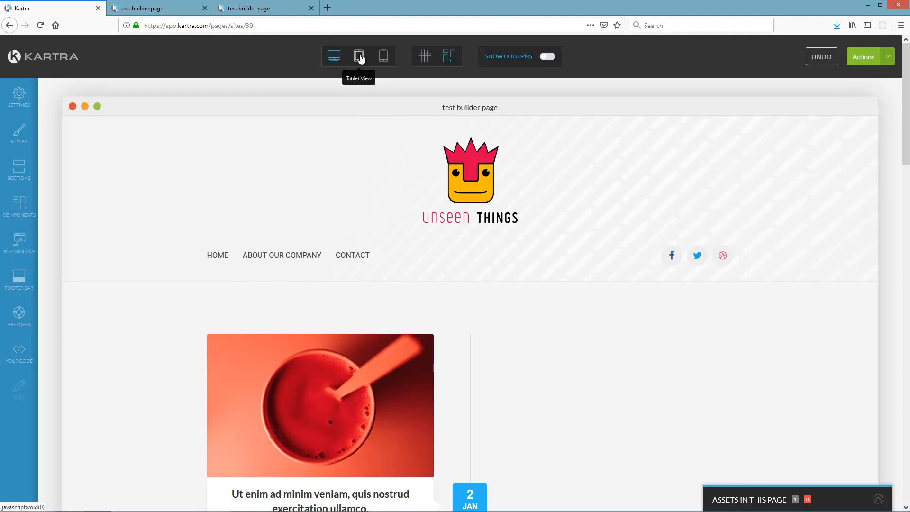
pyautogui.click(384, 56)
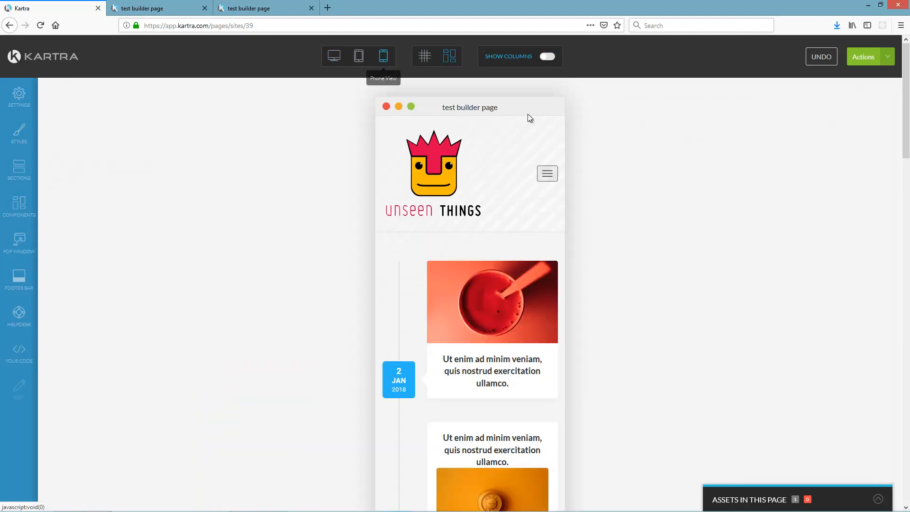
pyautogui.scroll(-1, 909, 120)
pyautogui.scroll(-5, 909, 119)
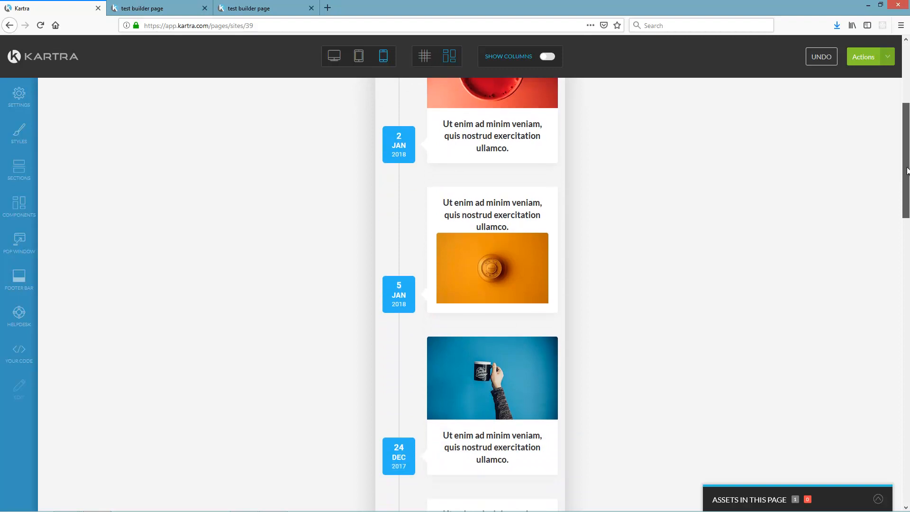
pyautogui.scroll(2, 521, 204)
pyautogui.scroll(-6, 453, 308)
pyautogui.scroll(-11, 456, 327)
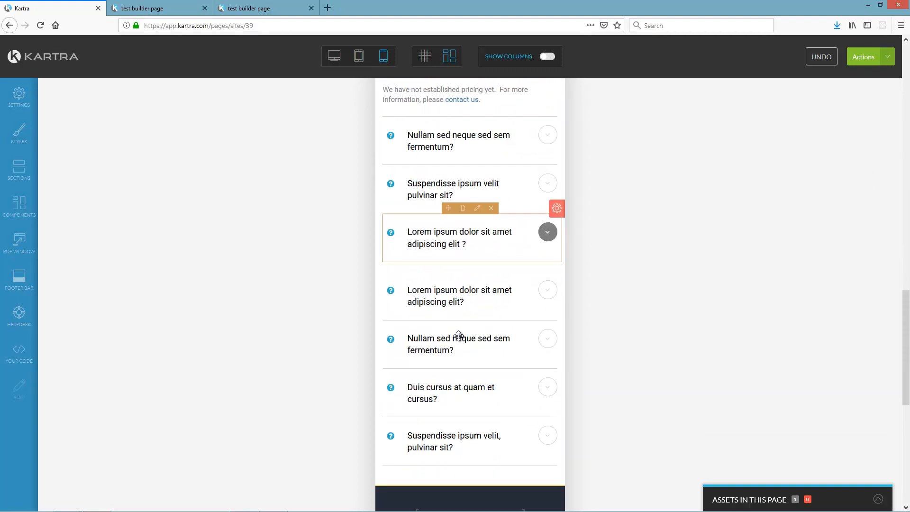
pyautogui.scroll(-6, 458, 350)
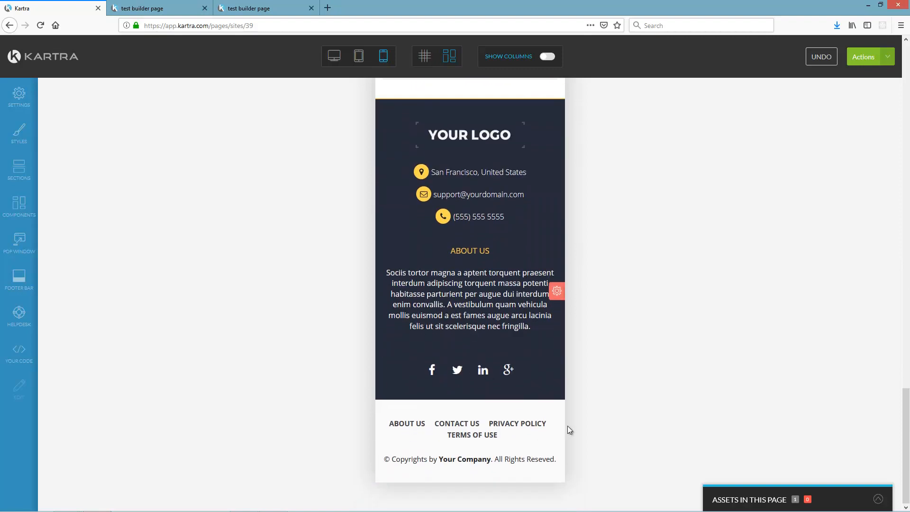
pyautogui.moveTo(906, 441); pyautogui.dragTo(905, 90)
pyautogui.click(334, 58)
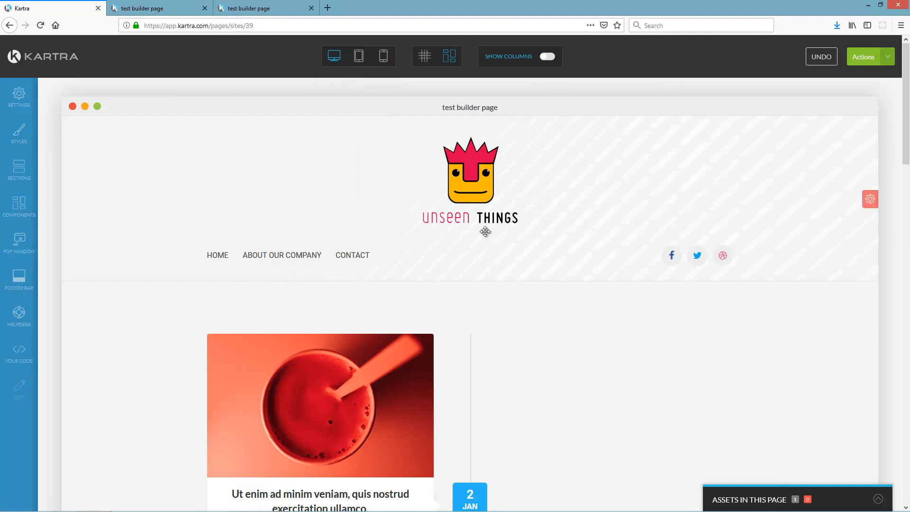
pyautogui.moveTo(906, 130); pyautogui.dragTo(909, 453)
pyautogui.click(334, 56)
pyautogui.click(383, 56)
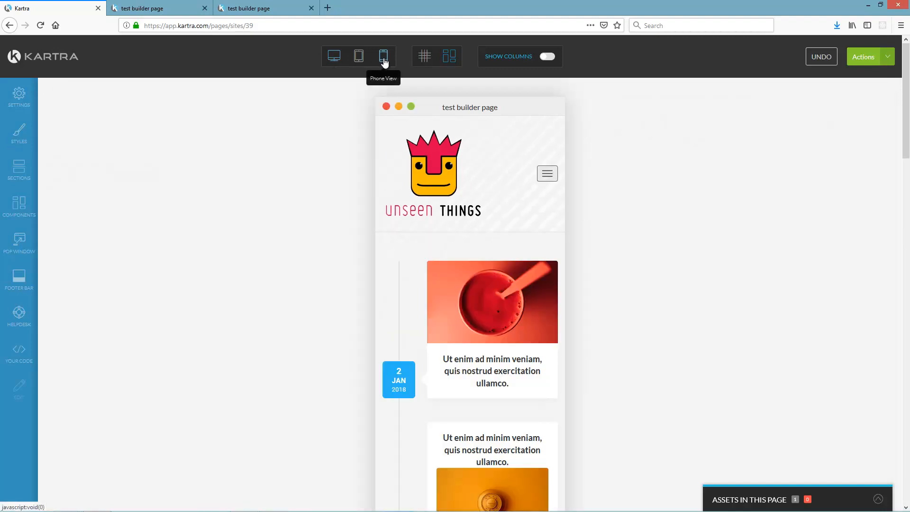
pyautogui.click(547, 175)
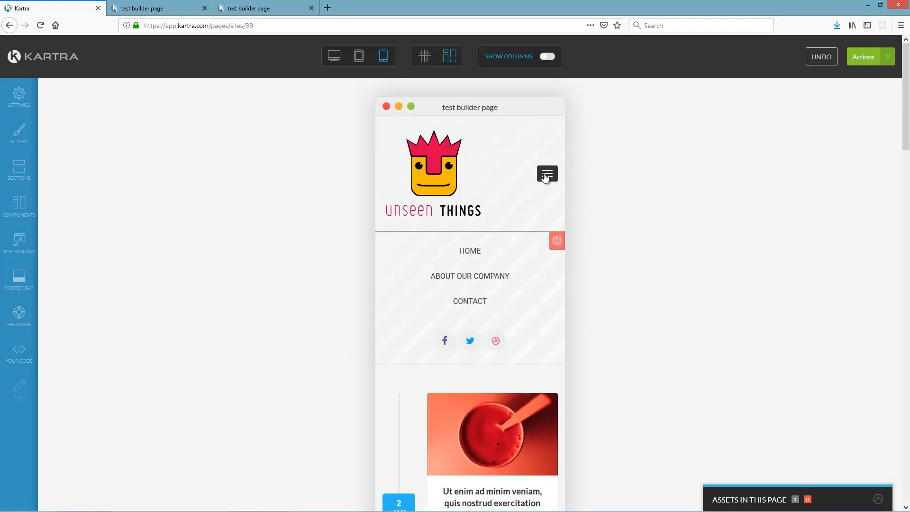
pyautogui.click(546, 175)
pyautogui.click(545, 175)
pyautogui.moveTo(905, 128); pyautogui.dragTo(904, 324)
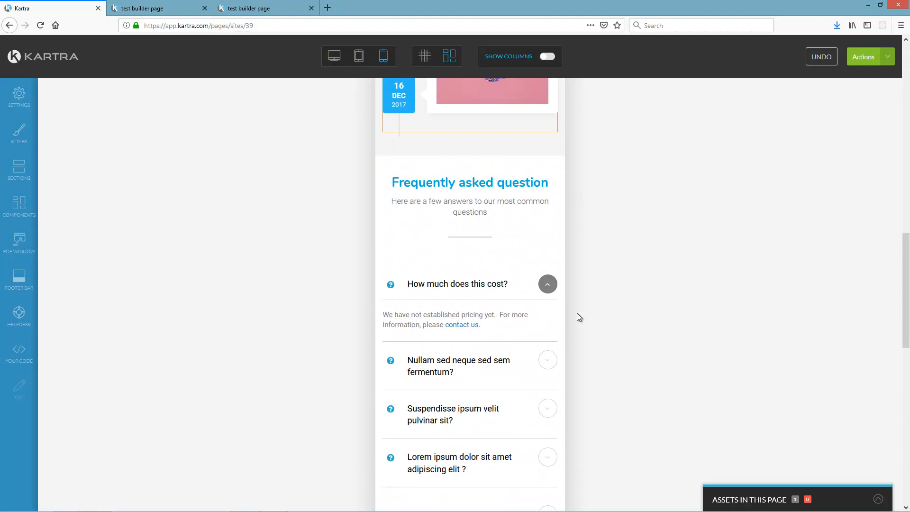
pyautogui.click(549, 289)
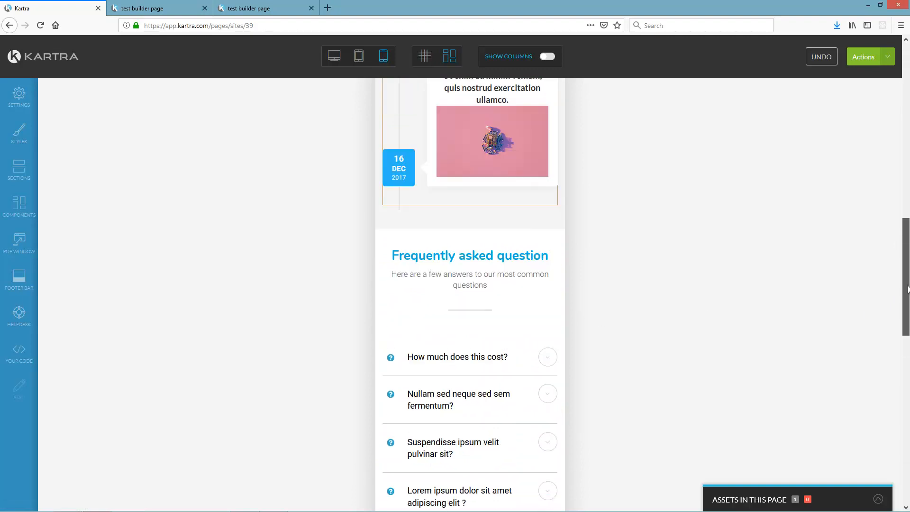
pyautogui.click(334, 56)
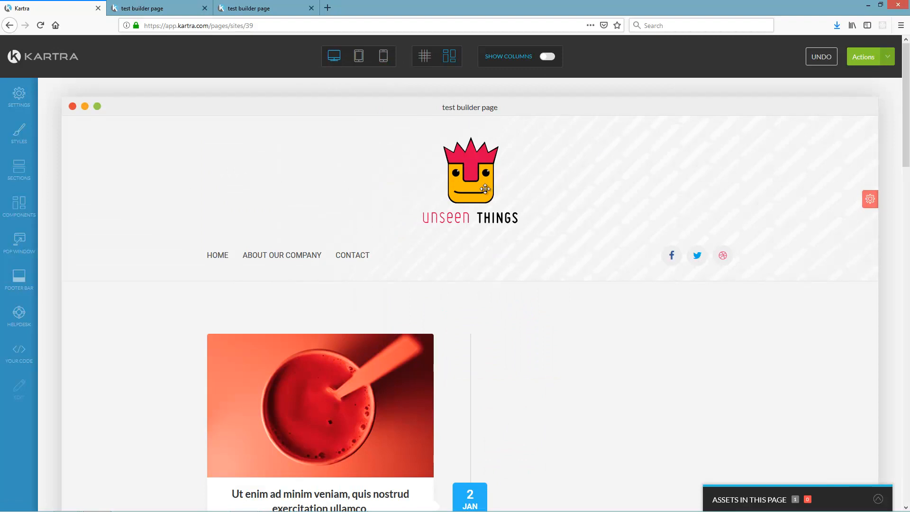
# - Replace the header logo with the blue Roadmap For Your App image
pyautogui.click(888, 56)
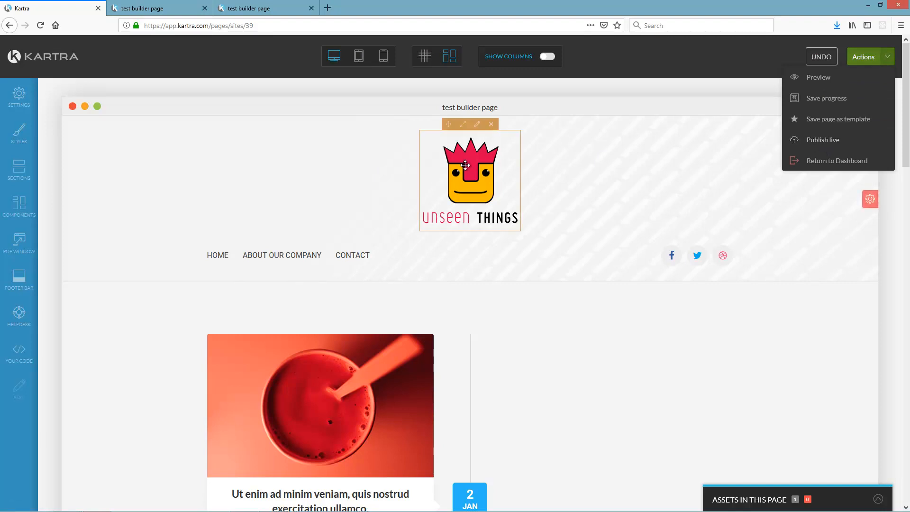
pyautogui.click(479, 156)
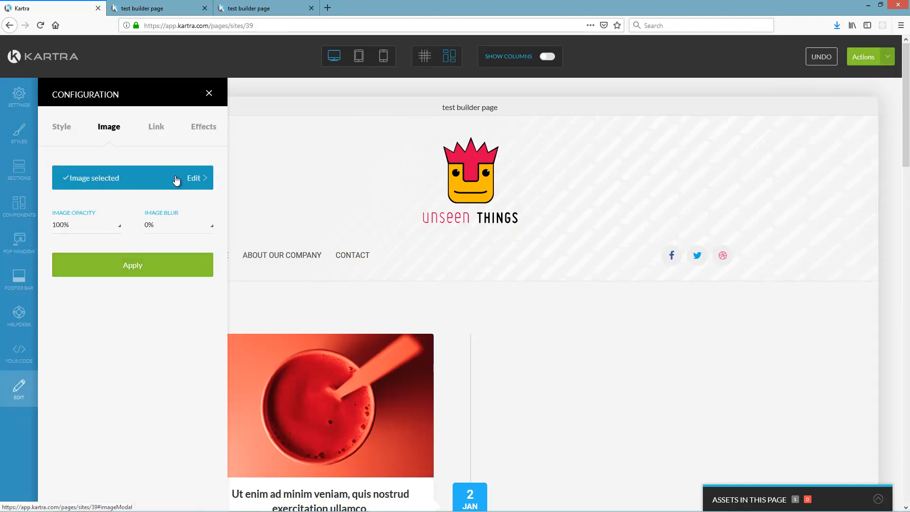
pyautogui.click(193, 178)
pyautogui.click(520, 199)
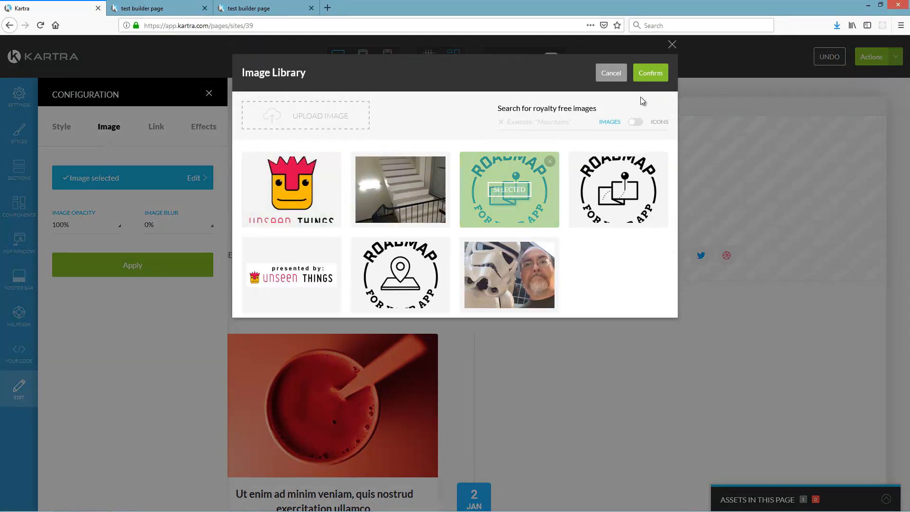
pyautogui.click(651, 73)
pyautogui.click(133, 267)
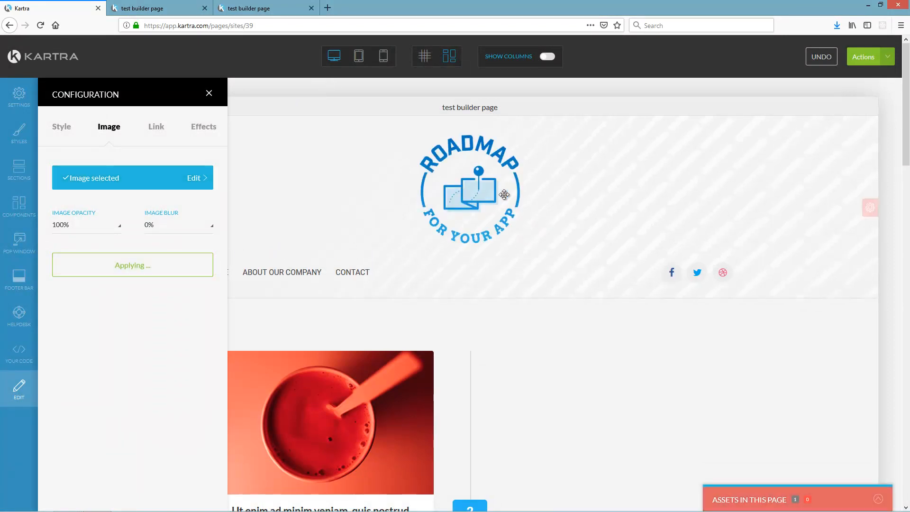
# - Republish the page live and reload the live tab to show the new logo
pyautogui.click(890, 57)
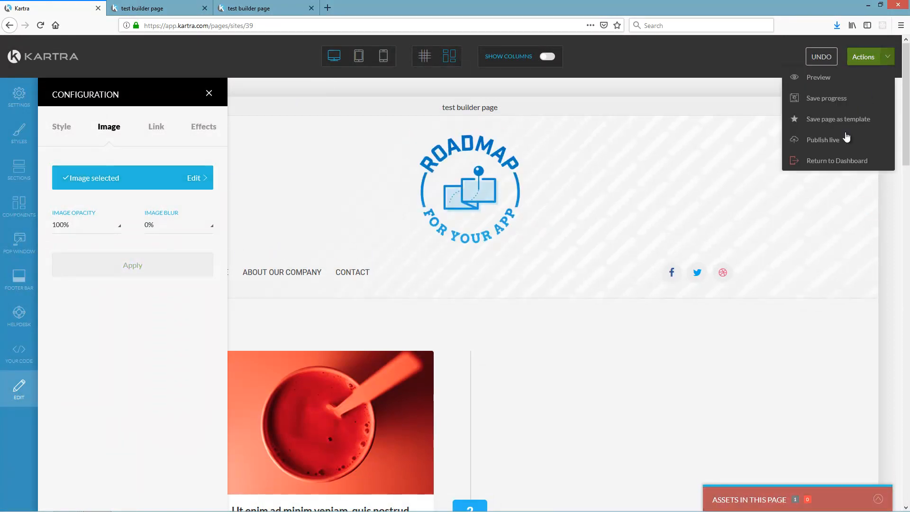
pyautogui.click(825, 140)
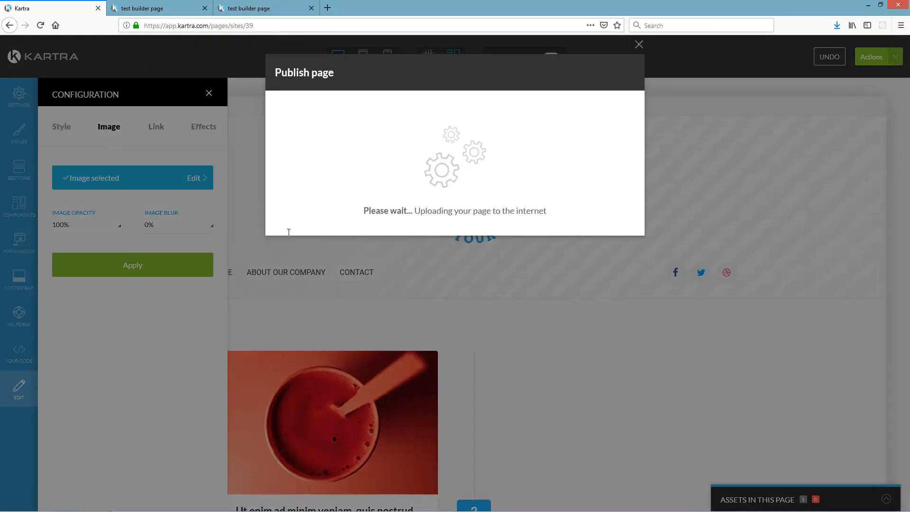
pyautogui.click(639, 45)
pyautogui.click(251, 8)
pyautogui.click(41, 25)
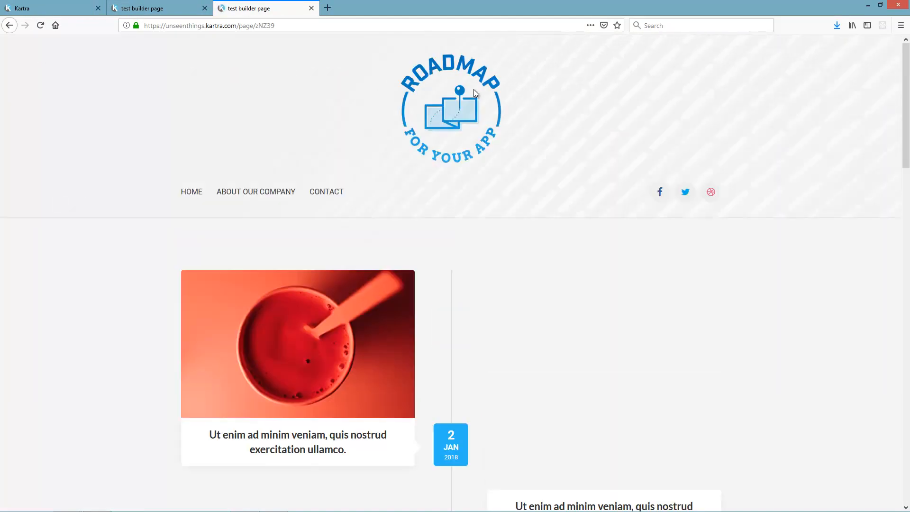
# - Exit the builder via Actions > Return to Dashboard, confirming Exit
pyautogui.click(62, 8)
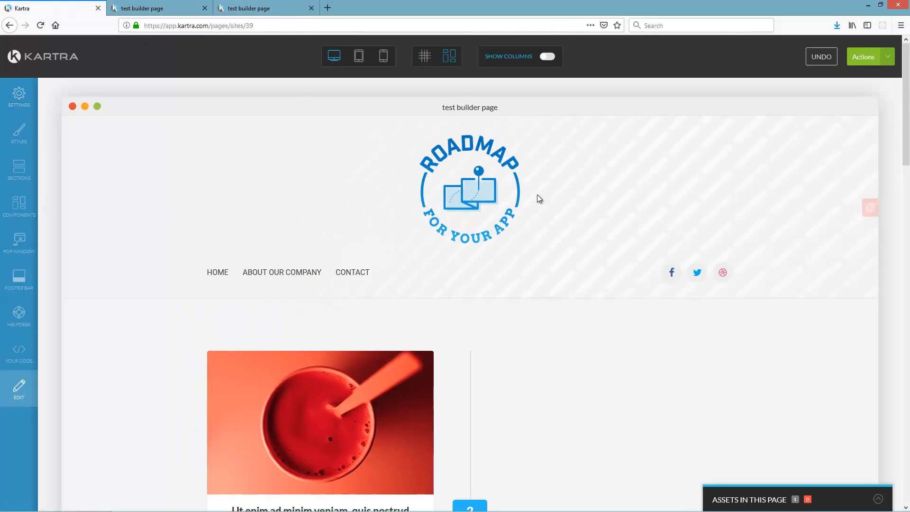
pyautogui.click(858, 57)
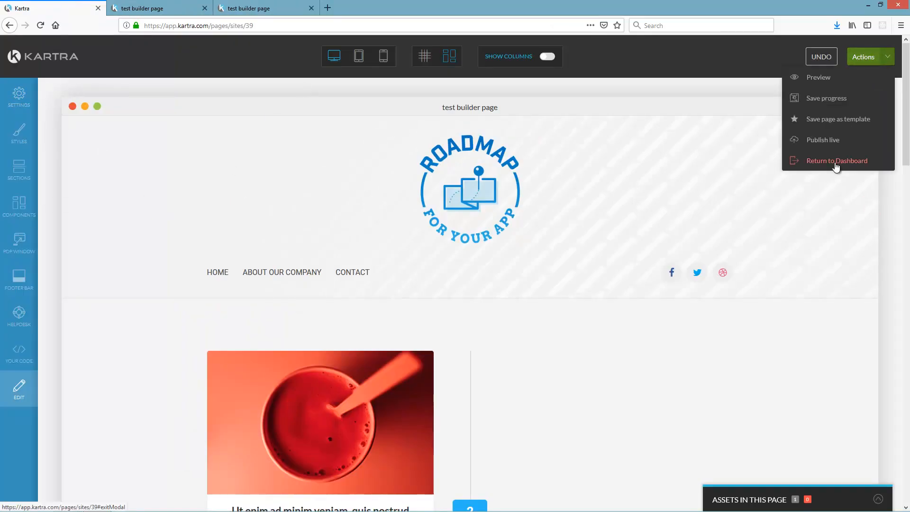
pyautogui.click(837, 164)
pyautogui.click(540, 70)
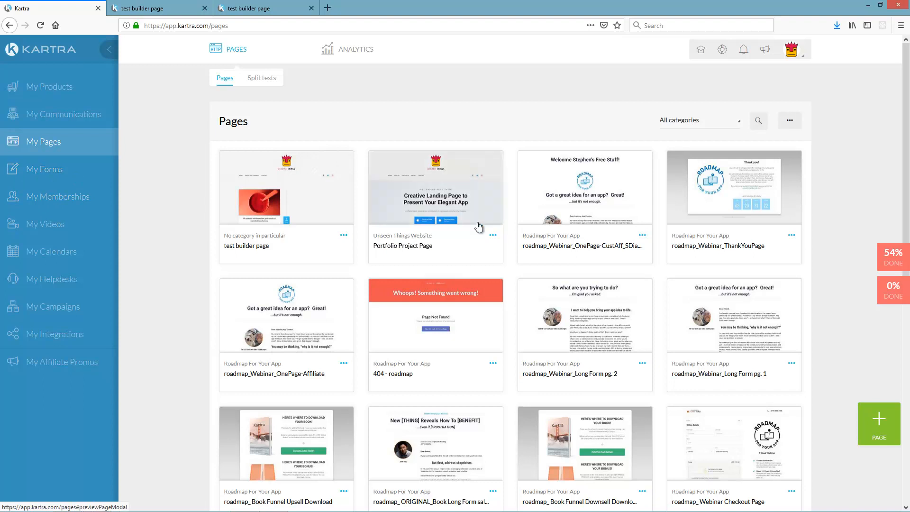
pyautogui.scroll(-5, 627, 287)
pyautogui.scroll(5, 400, 172)
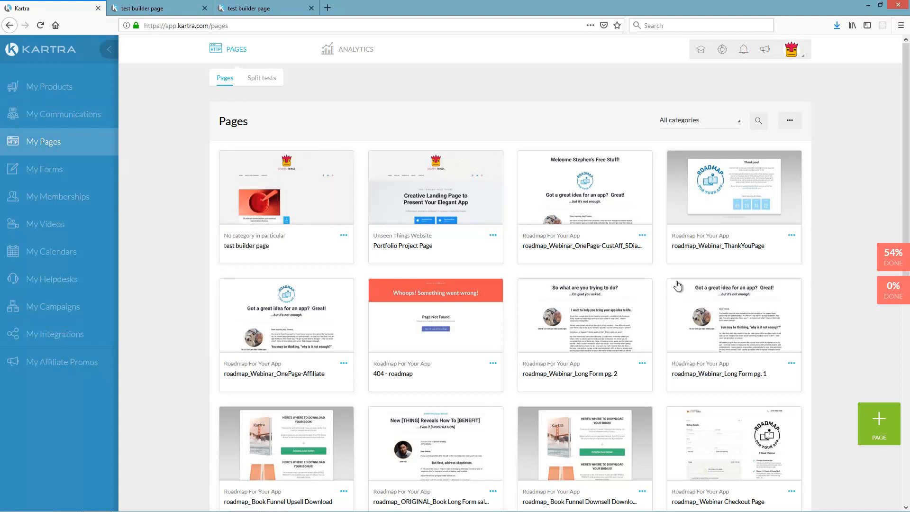
pyautogui.scroll(-3, 166, 256)
pyautogui.scroll(-2, 166, 258)
pyautogui.scroll(10, 166, 261)
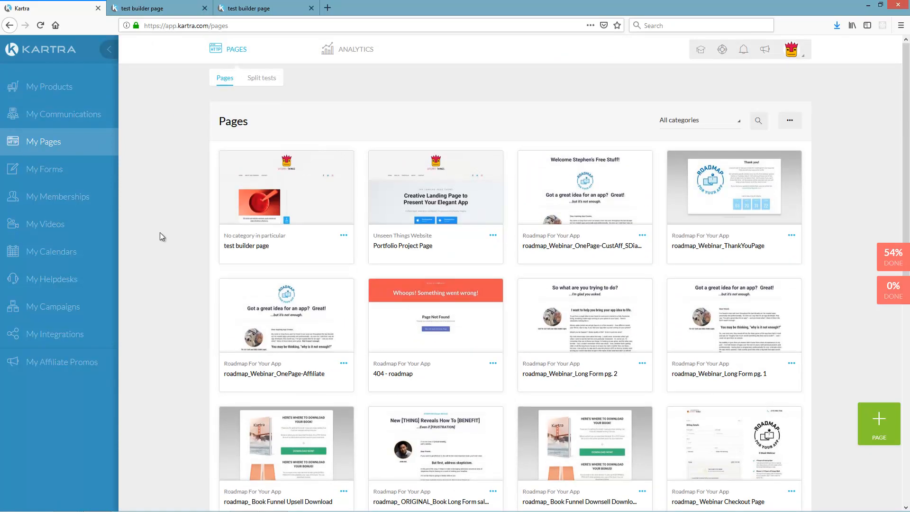